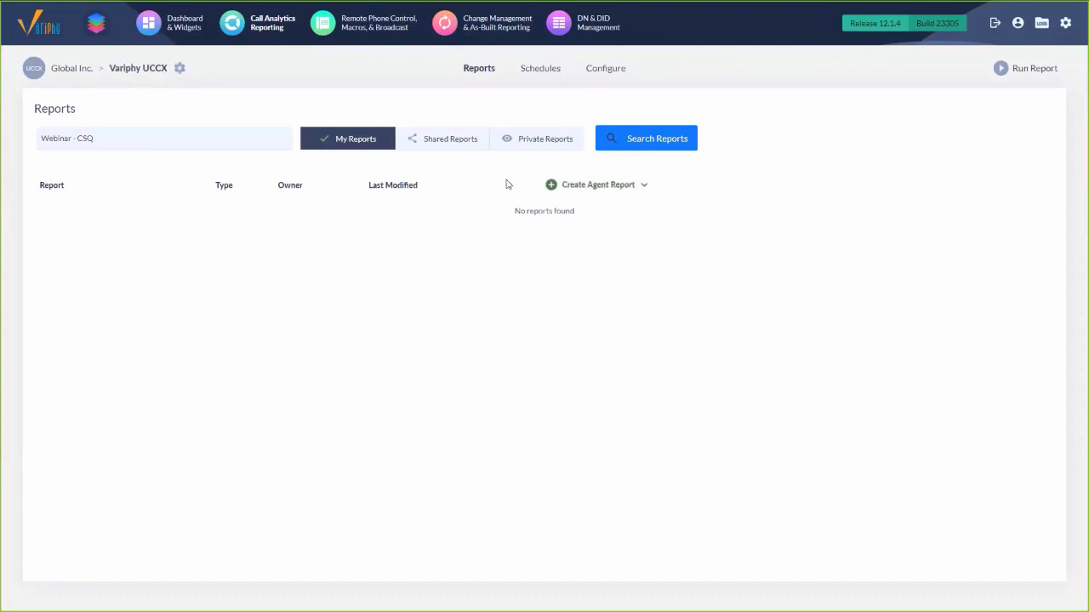
Create a contact service queue report covering the CARS, CARS UGRD Overflow and PhoneRoom queues.
mouse_move(598, 184)
click(580, 211)
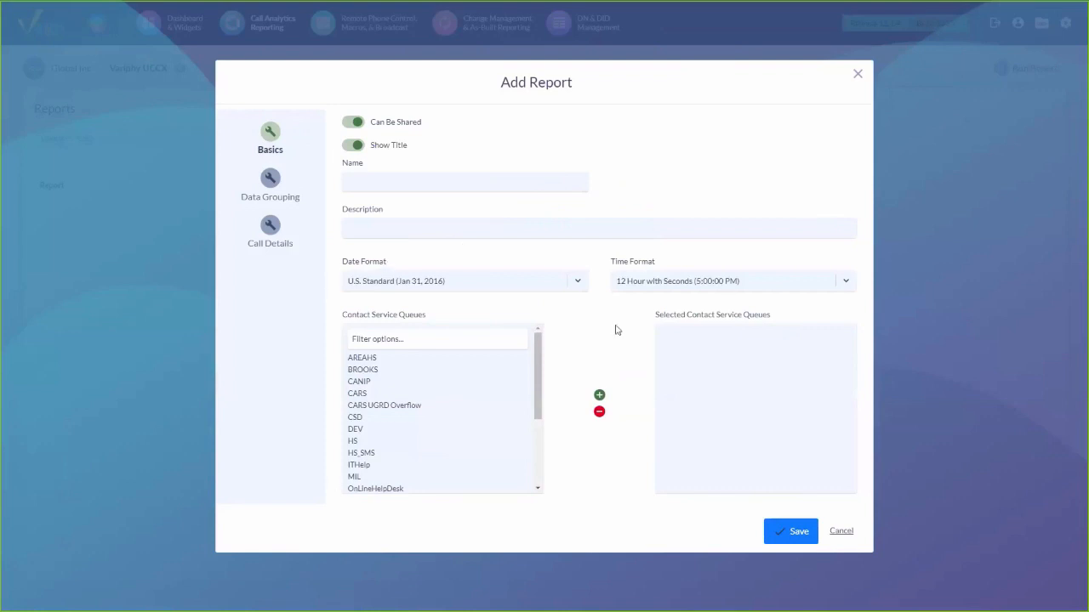
click(366, 396)
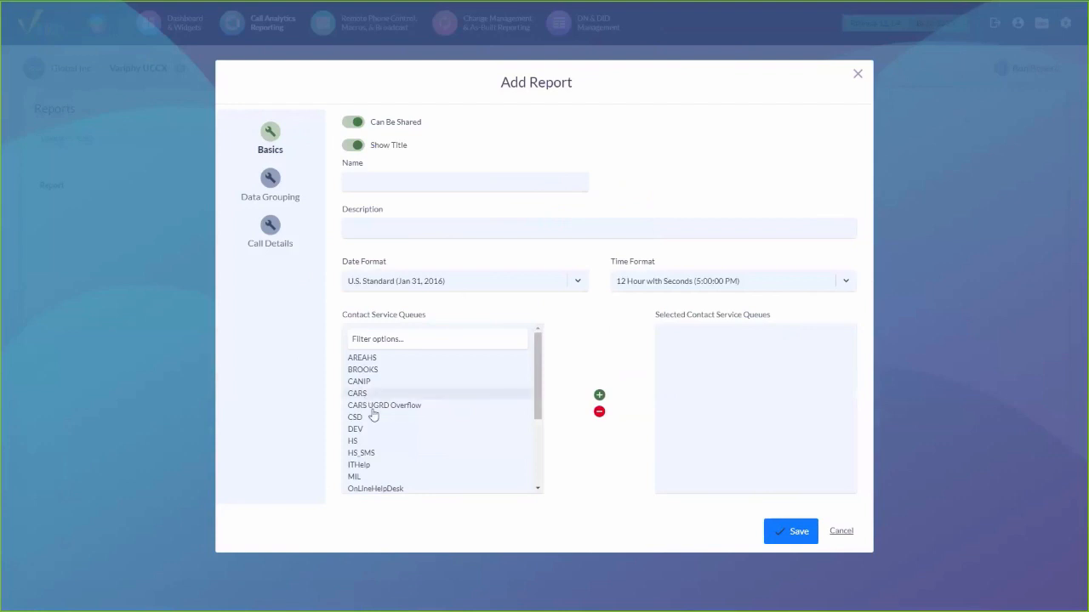
click(376, 406)
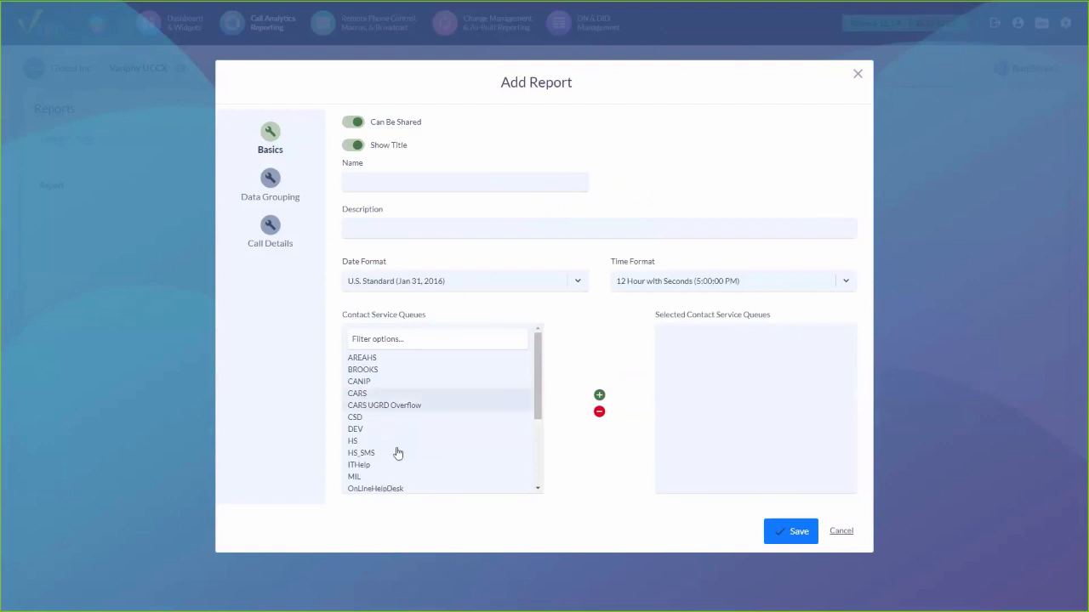
scroll(391, 451, down, 1)
click(380, 457)
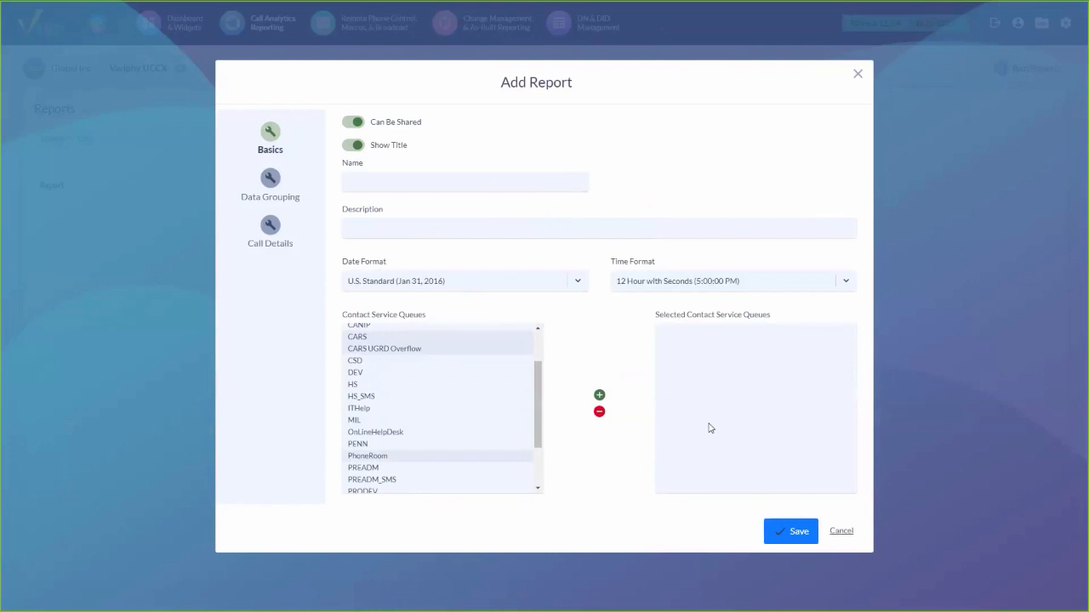
click(600, 397)
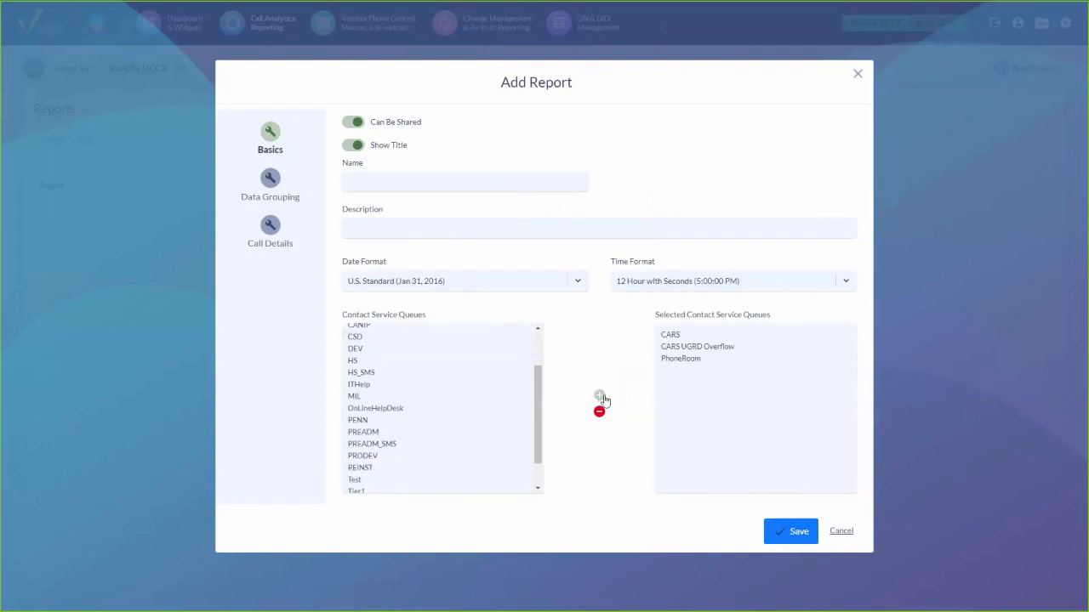
Filter the data grouping statistics by "count" and add Total Count, Handled Count and Abandoned Count.
click(270, 179)
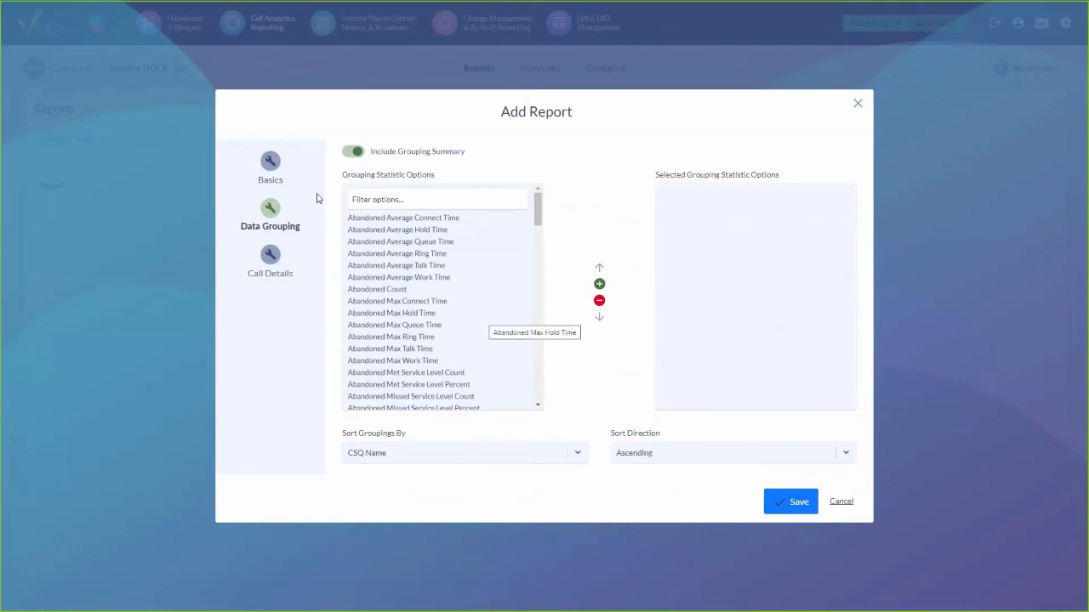
click(443, 200)
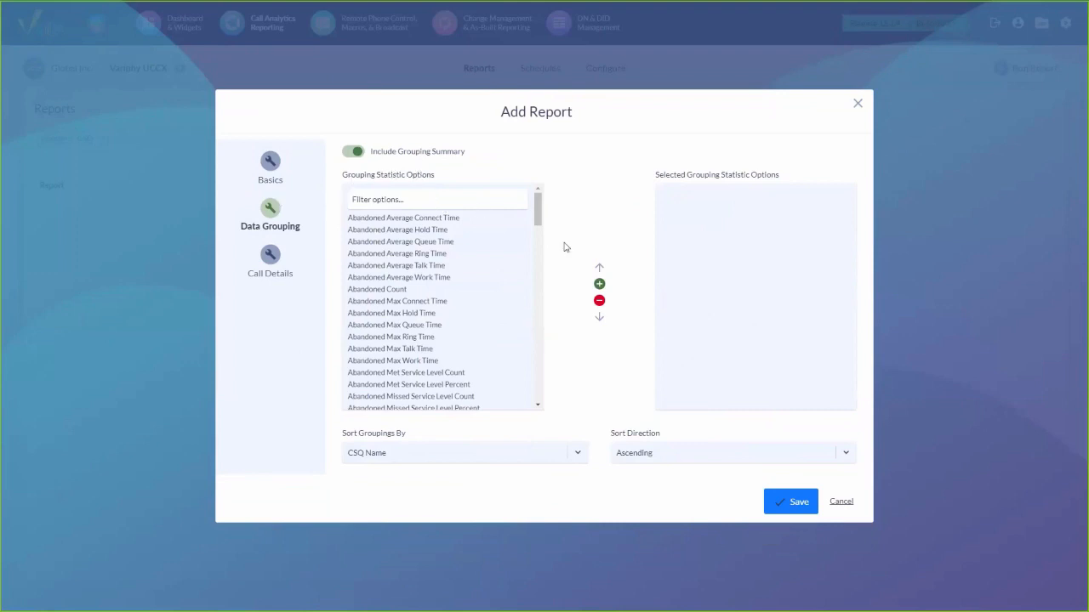
drag(539, 219, 526, 200)
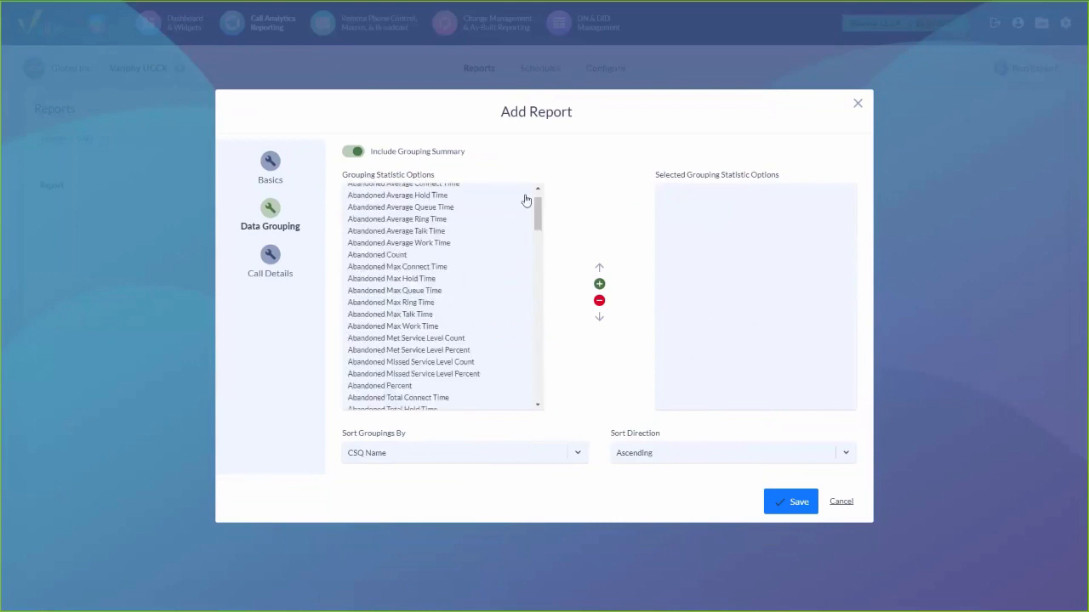
scroll(541, 215, up, 1)
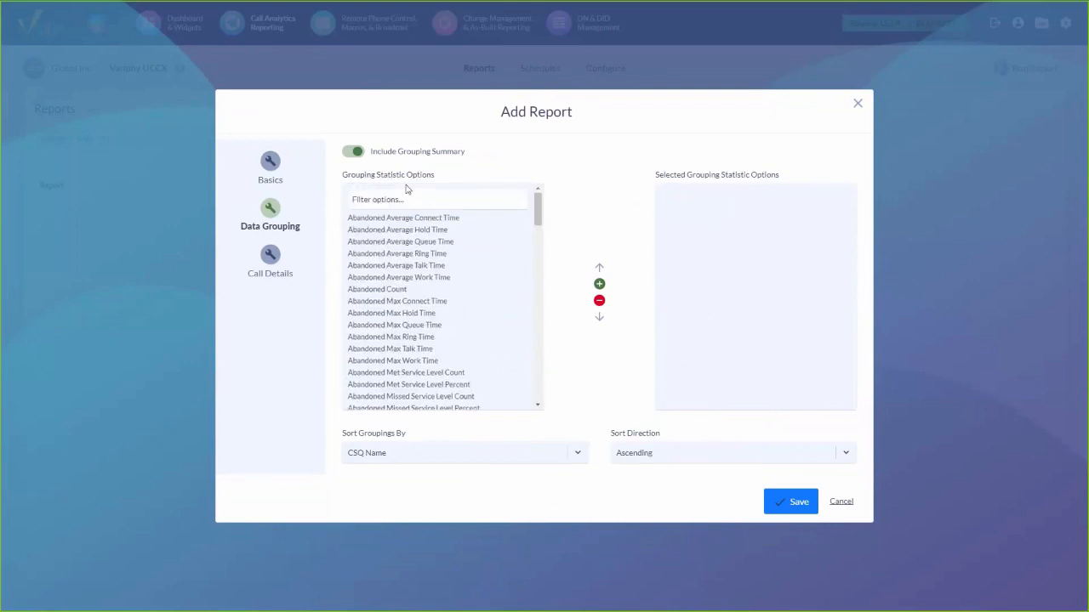
click(402, 200)
text(count)
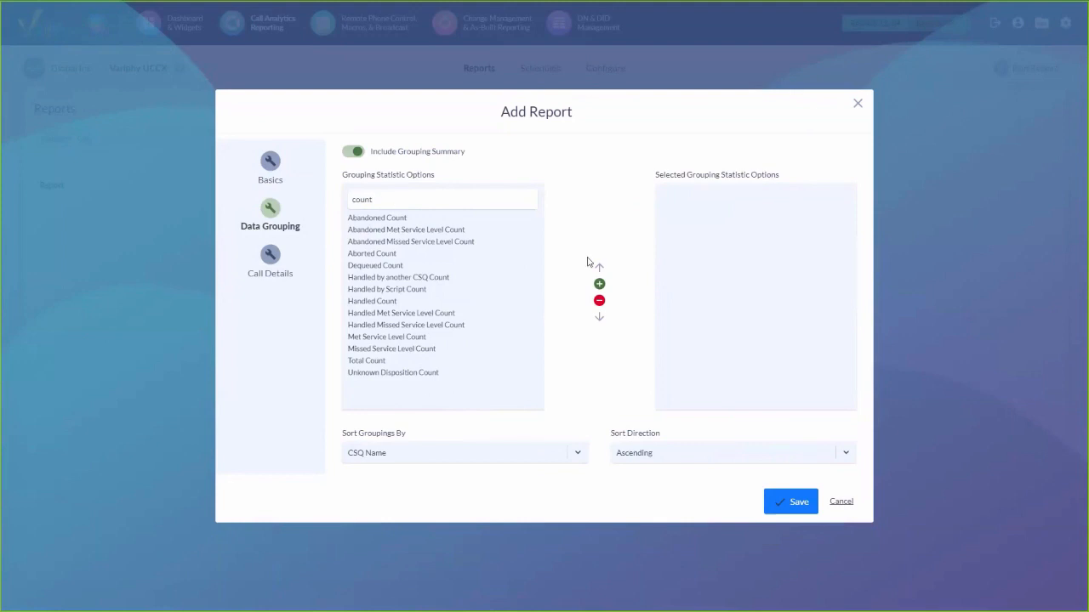
double_click(367, 361)
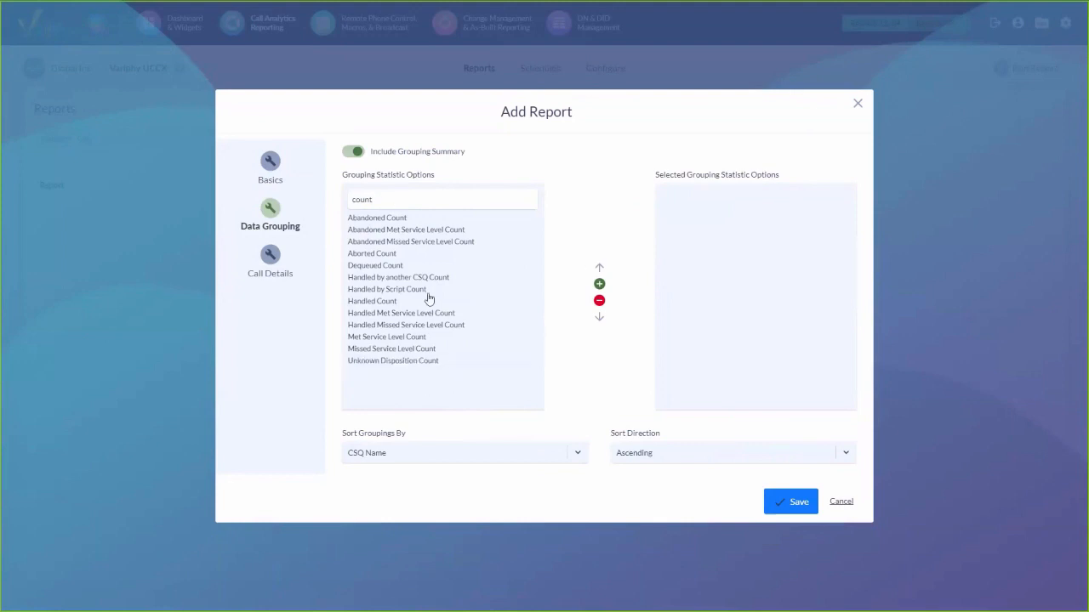
double_click(380, 302)
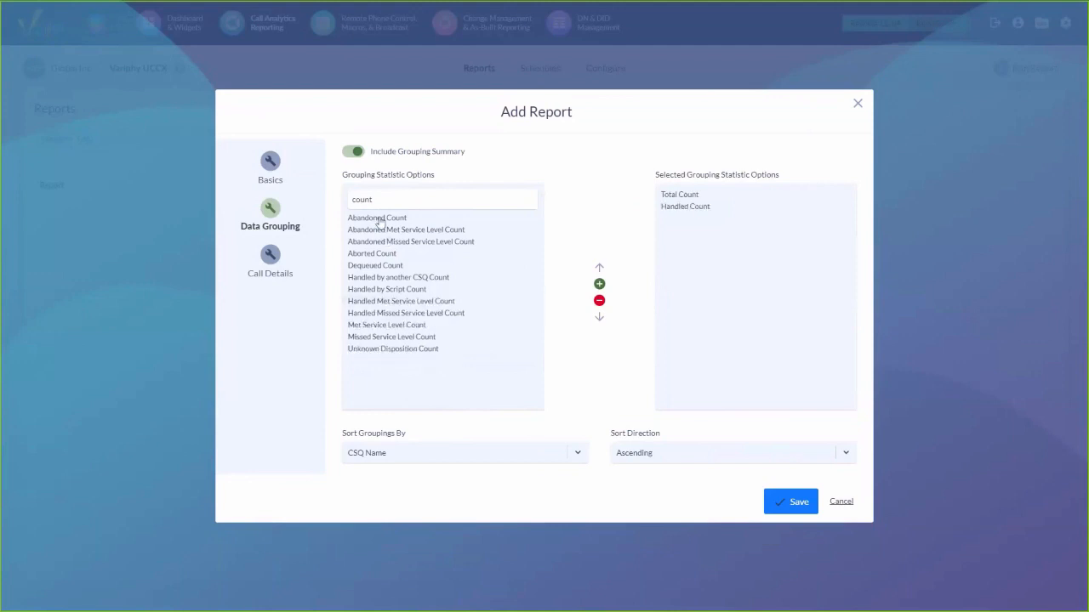
double_click(379, 218)
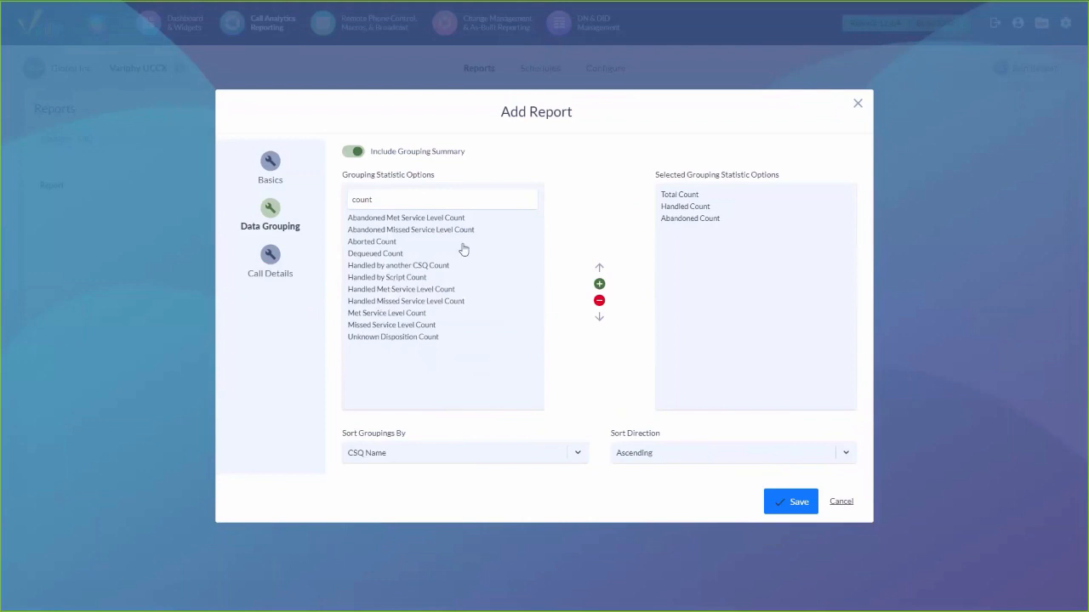
Filter the grouping statistics by "Time" and examine the available time statistics and the grouping sort choices.
double_click(418, 199)
key(BackSpace)
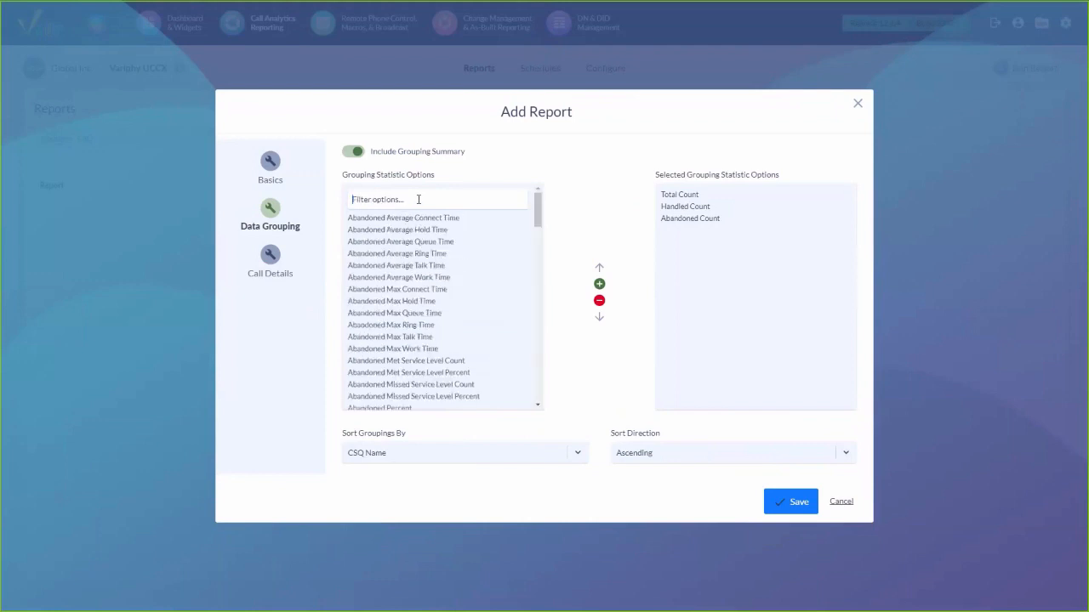
text(Time)
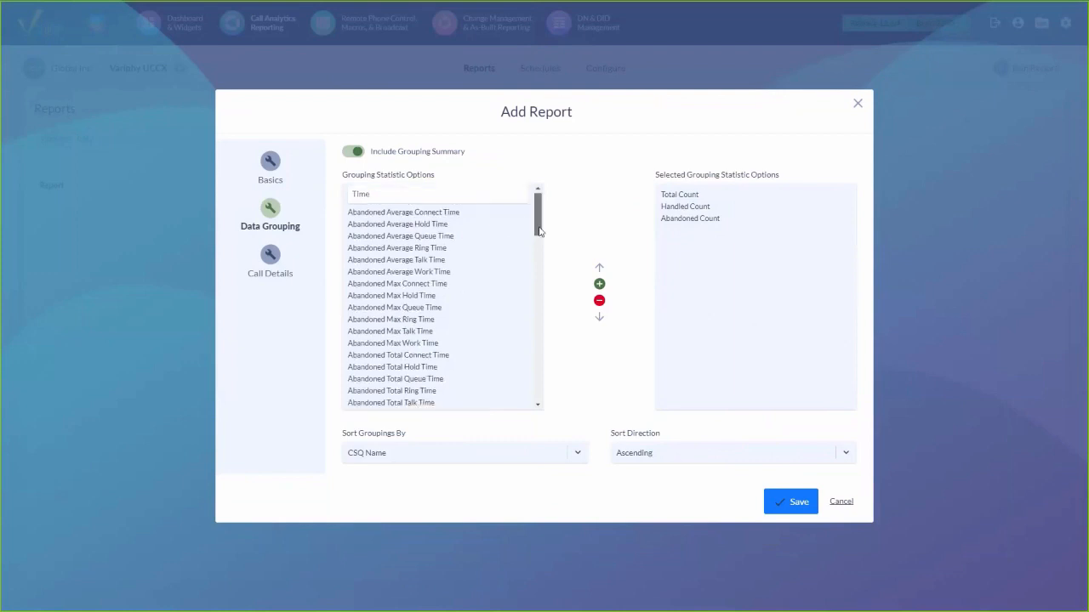
drag(538, 223, 538, 393)
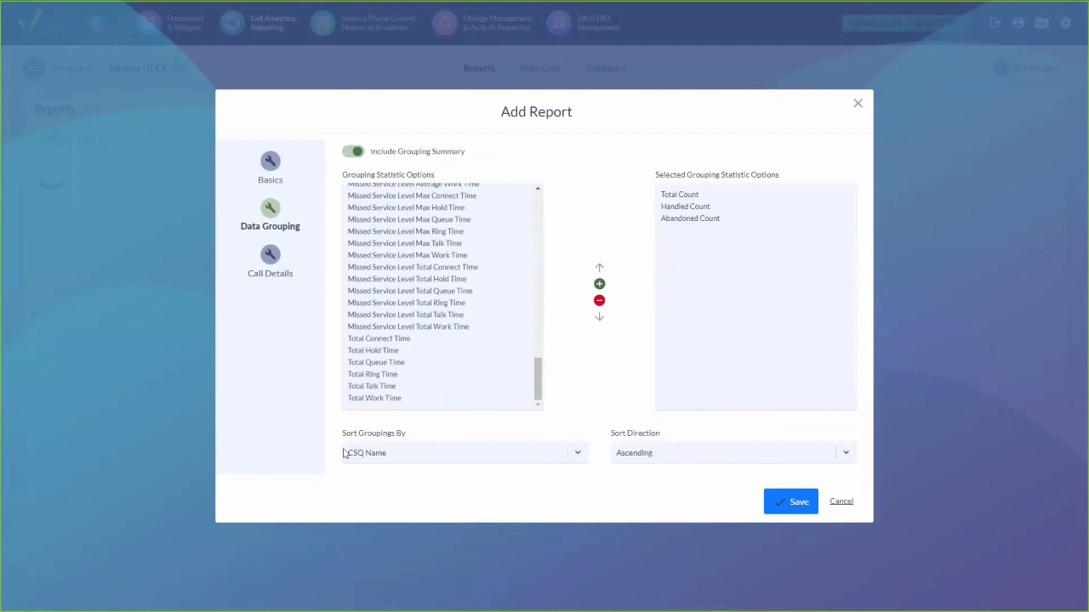
click(403, 456)
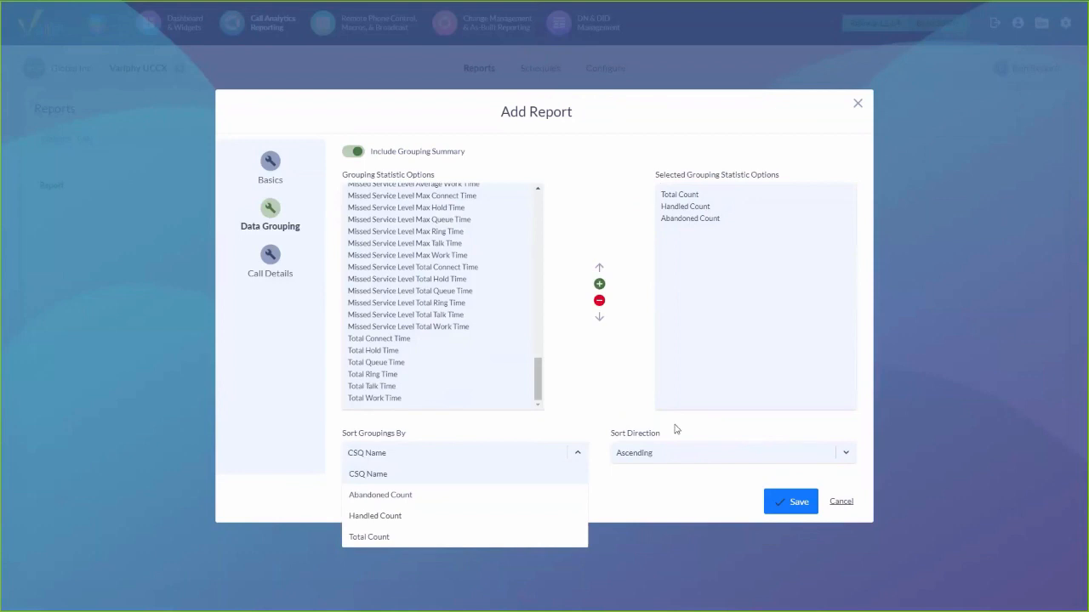
click(618, 430)
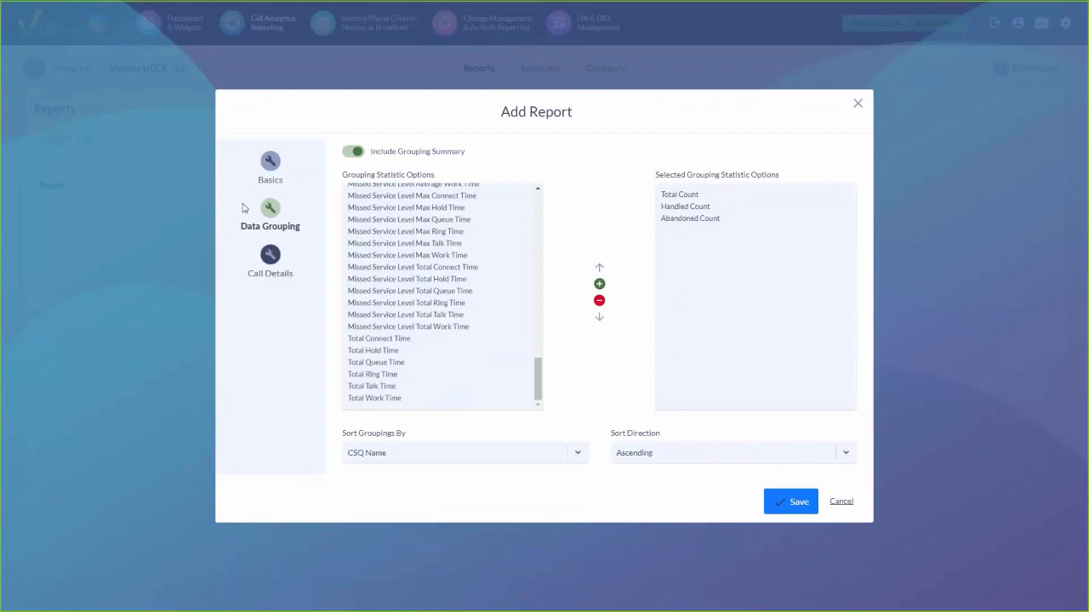
Include call details in the report and examine the contact call, agent connection and contact queue detail options.
click(270, 261)
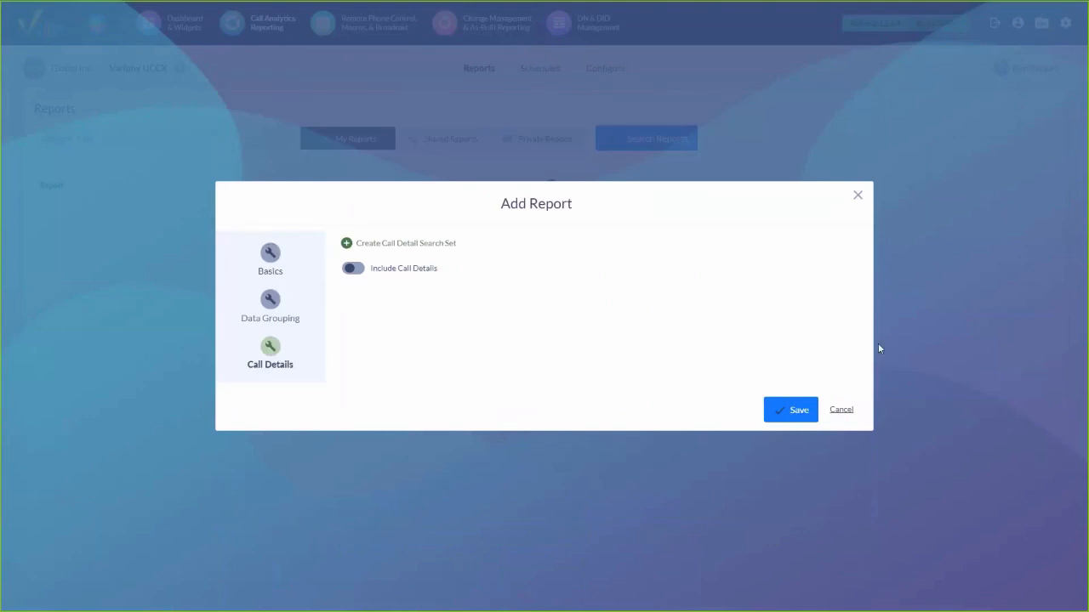
click(357, 270)
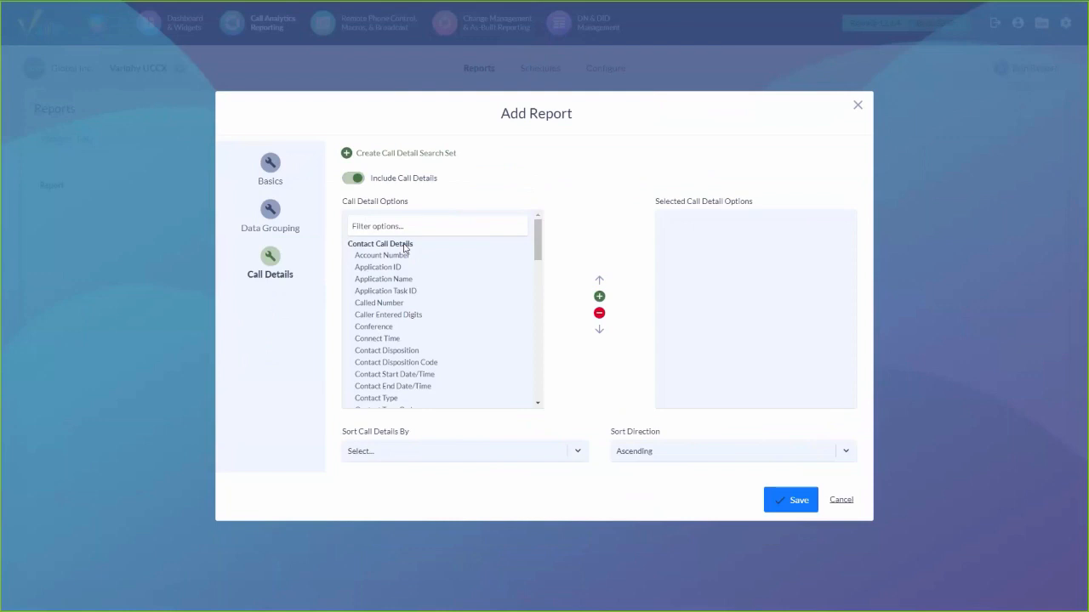
drag(535, 258, 539, 270)
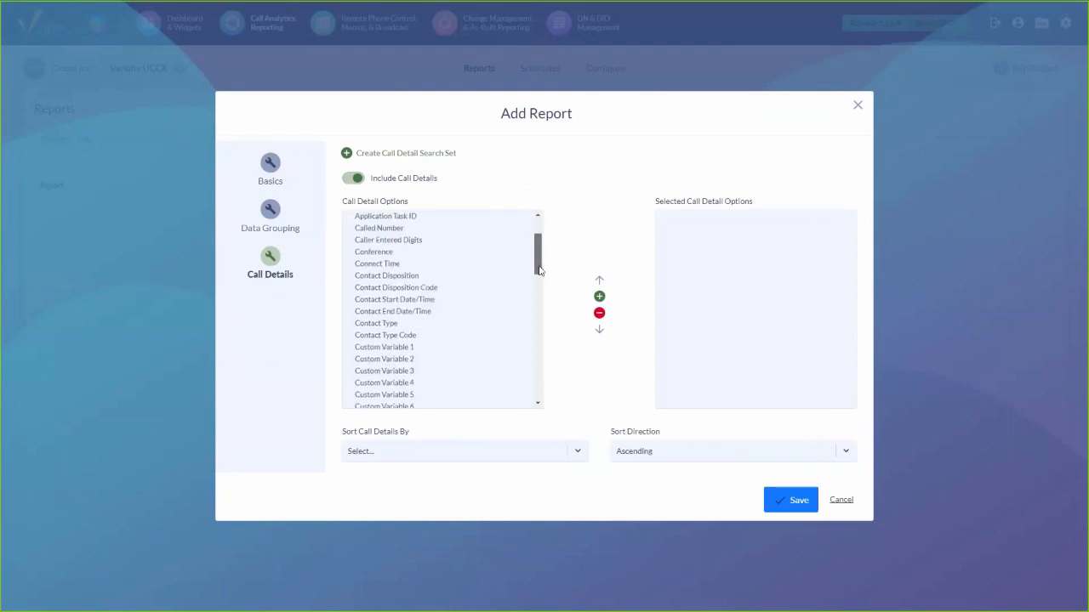
mouse_move(539, 270)
mouse_down()
mouse_move(542, 298)
mouse_move(542, 286)
mouse_up()
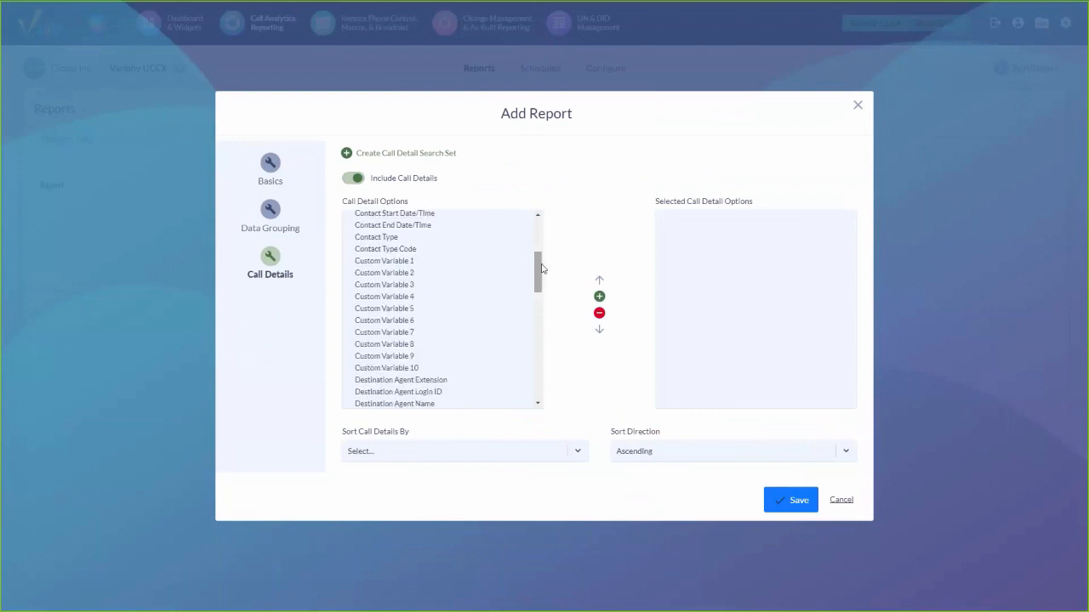
drag(539, 272, 542, 337)
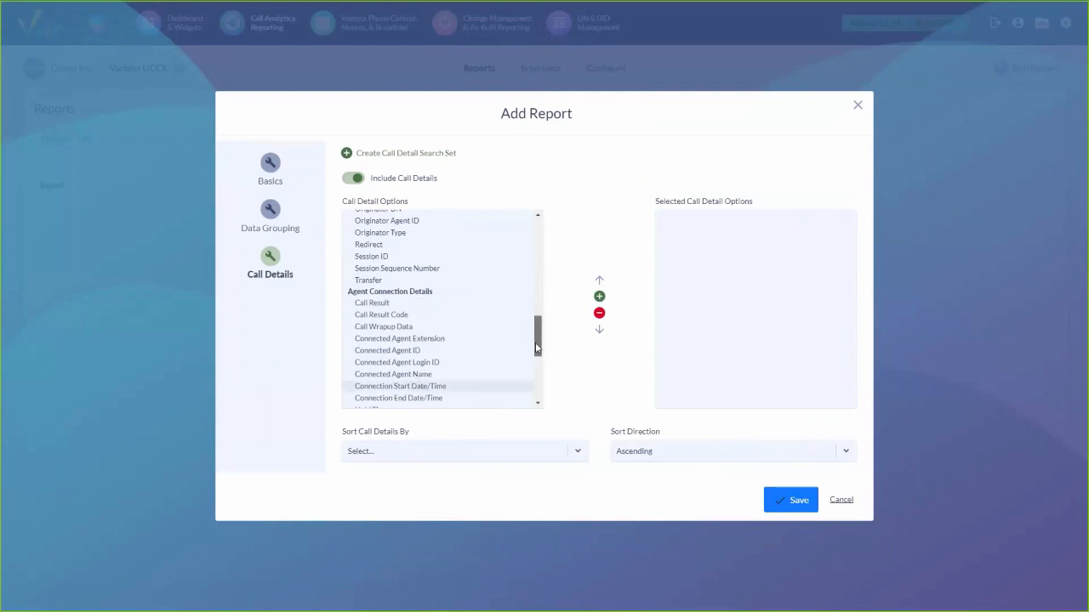
drag(537, 347, 537, 364)
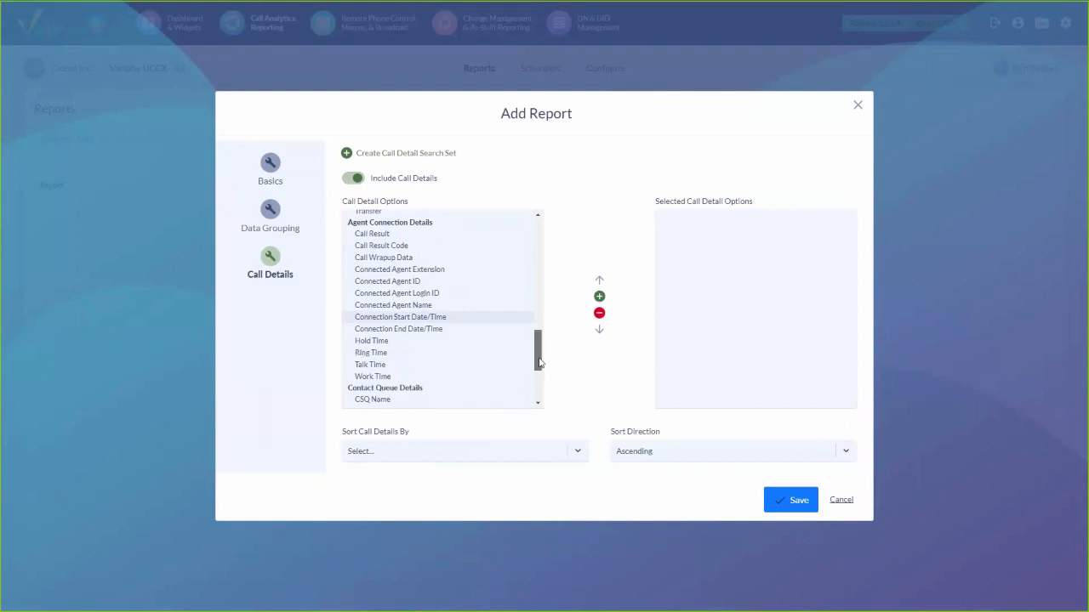
drag(540, 365, 552, 394)
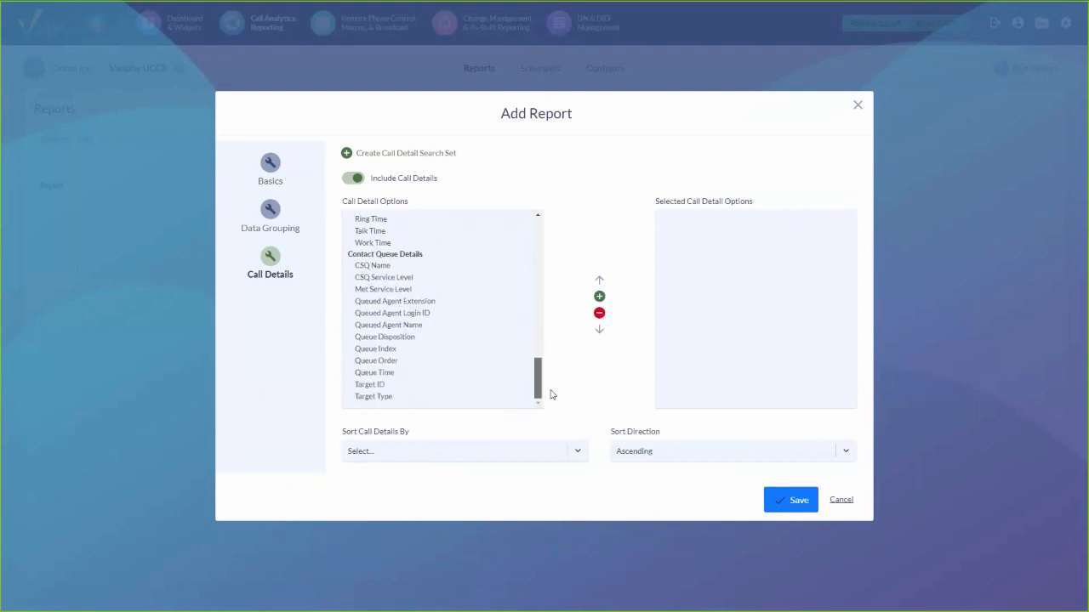
Highlight CSQ Name, CSQ Service Level, Met Service Level, Queue Disposition and Queue Time one by one, and exclude call details from the report.
click(379, 267)
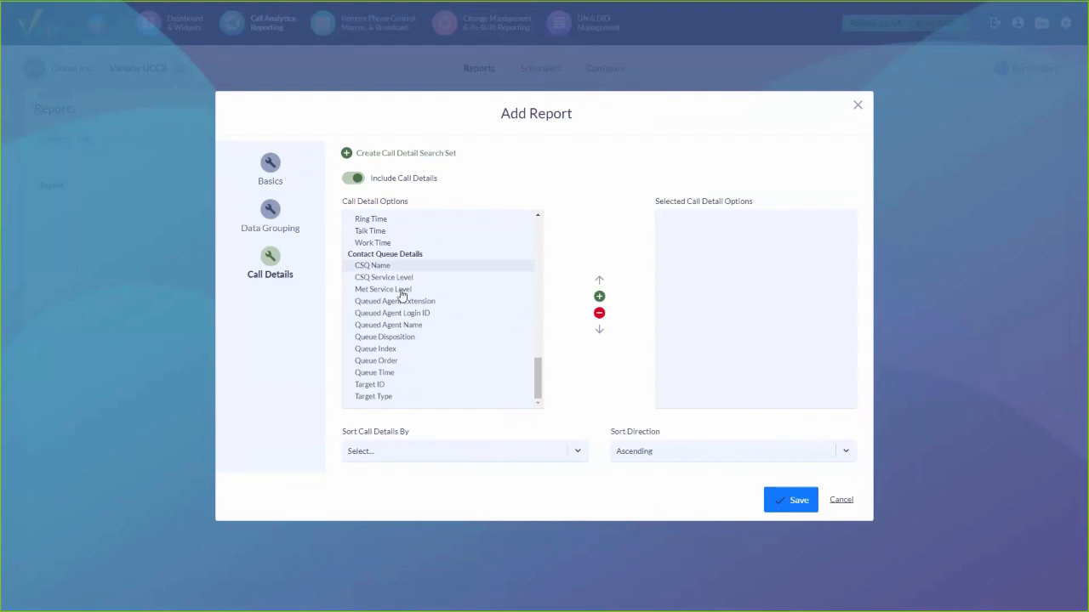
click(384, 279)
click(378, 291)
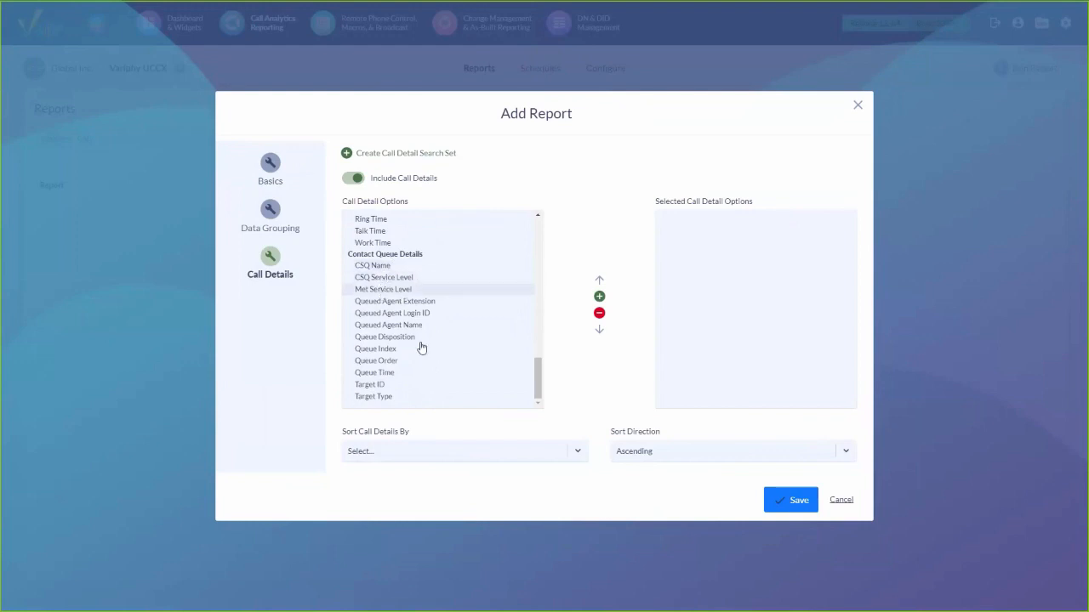
click(368, 339)
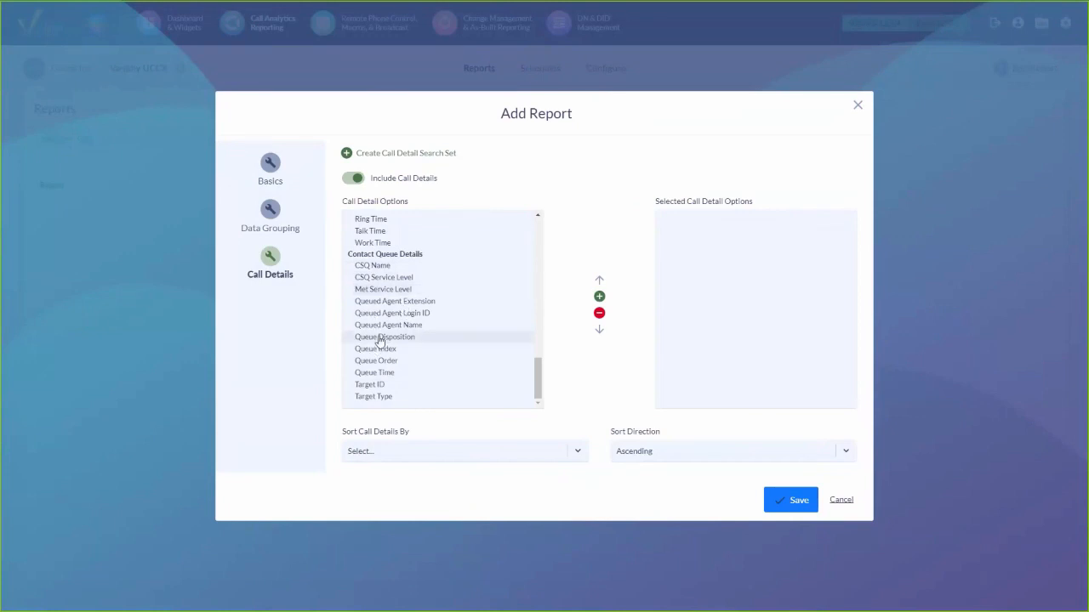
click(362, 374)
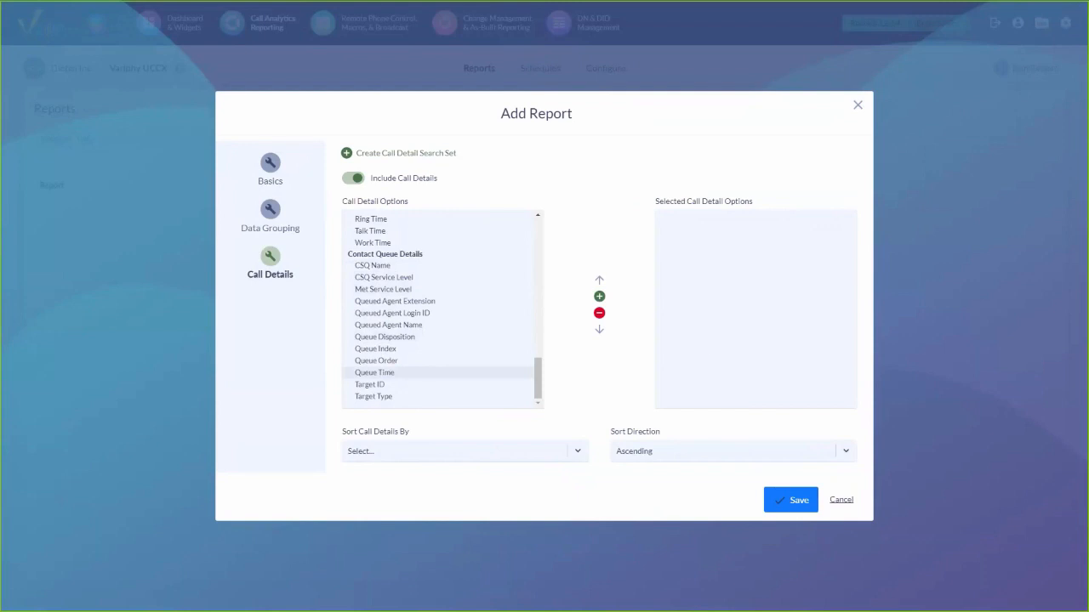
click(354, 180)
Filter the data grouping statistics by "Count" and add Met Service Level Count and Missed Service Level Count.
click(275, 319)
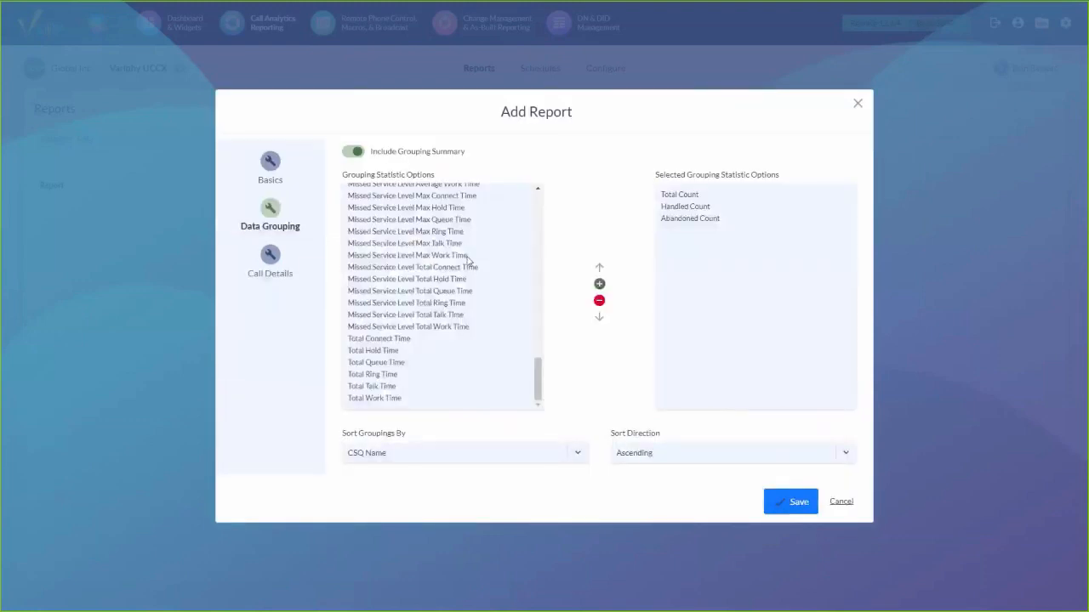
drag(545, 389, 518, 178)
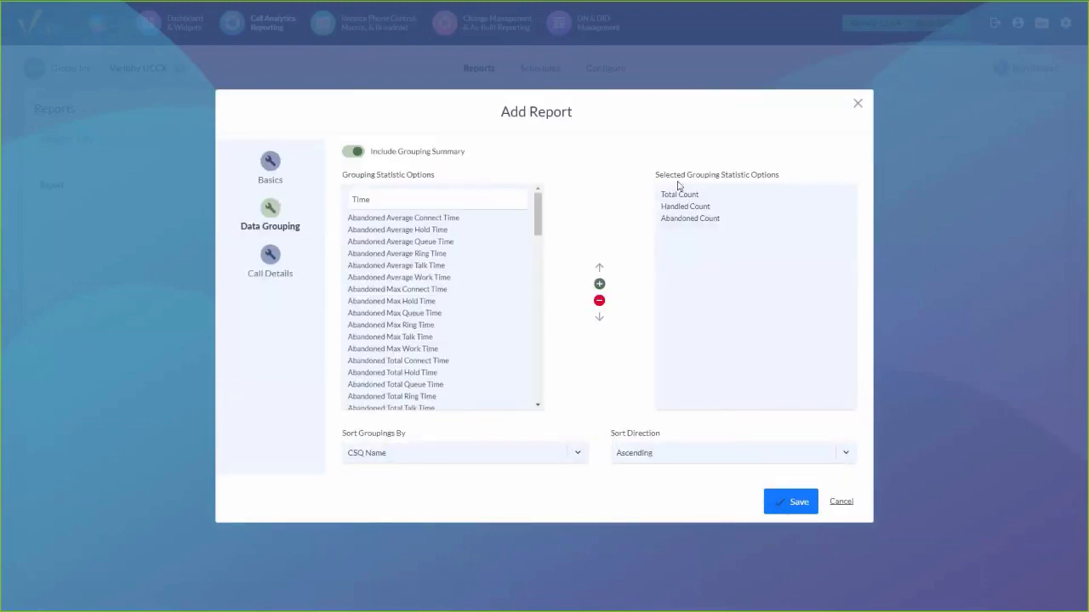
double_click(383, 197)
text(Count)
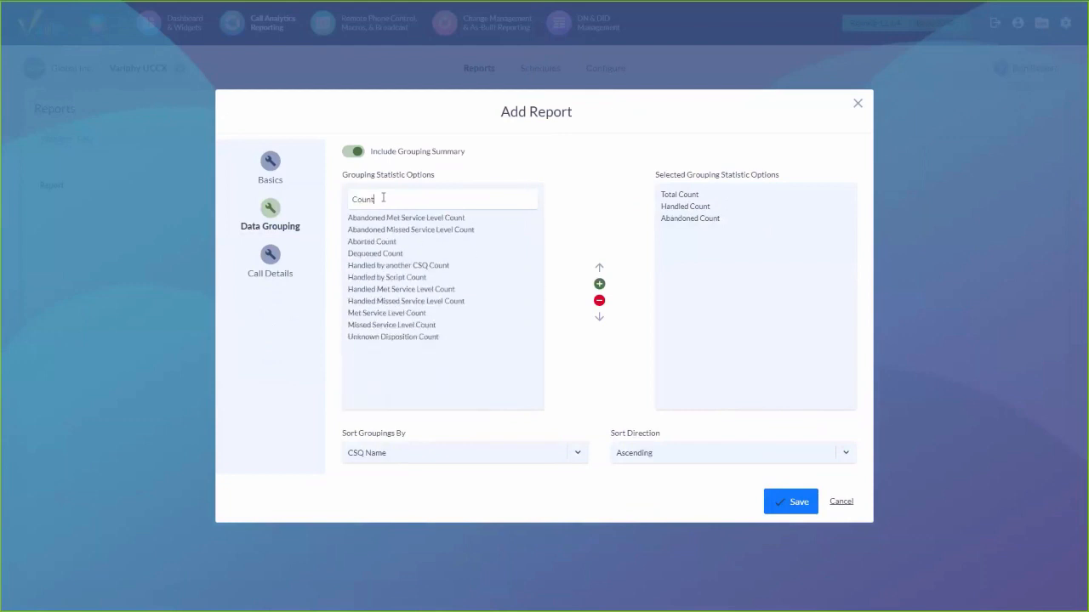
double_click(379, 313)
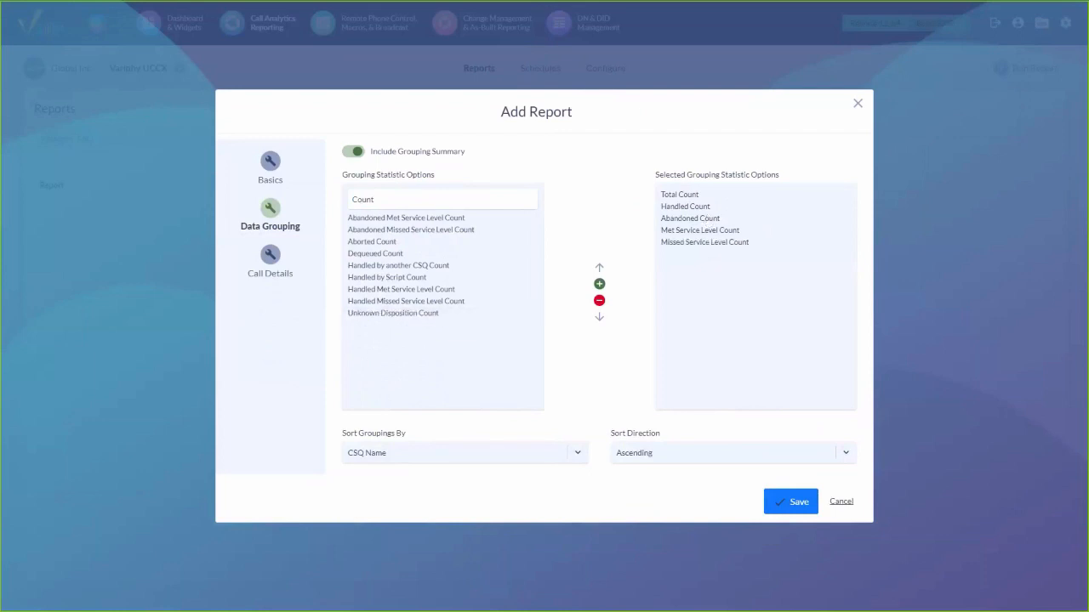
Filter the grouping statistics by handled averages and handled maximums, adding Handled Average Talk Time and Handled Max Talk Time.
double_click(409, 202)
key(BackSpace)
text(handled)
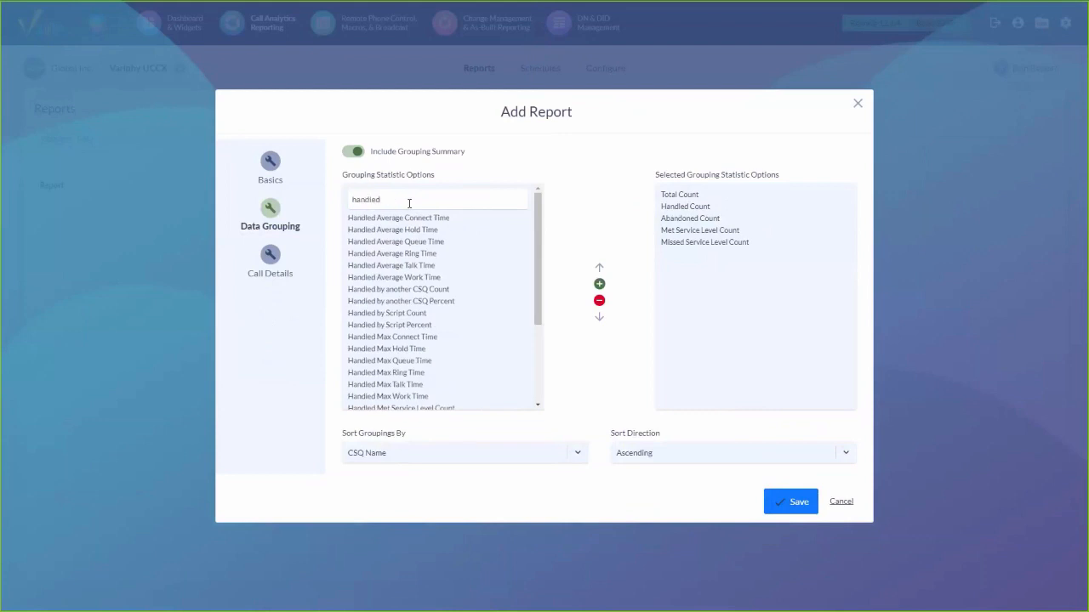
text( average)
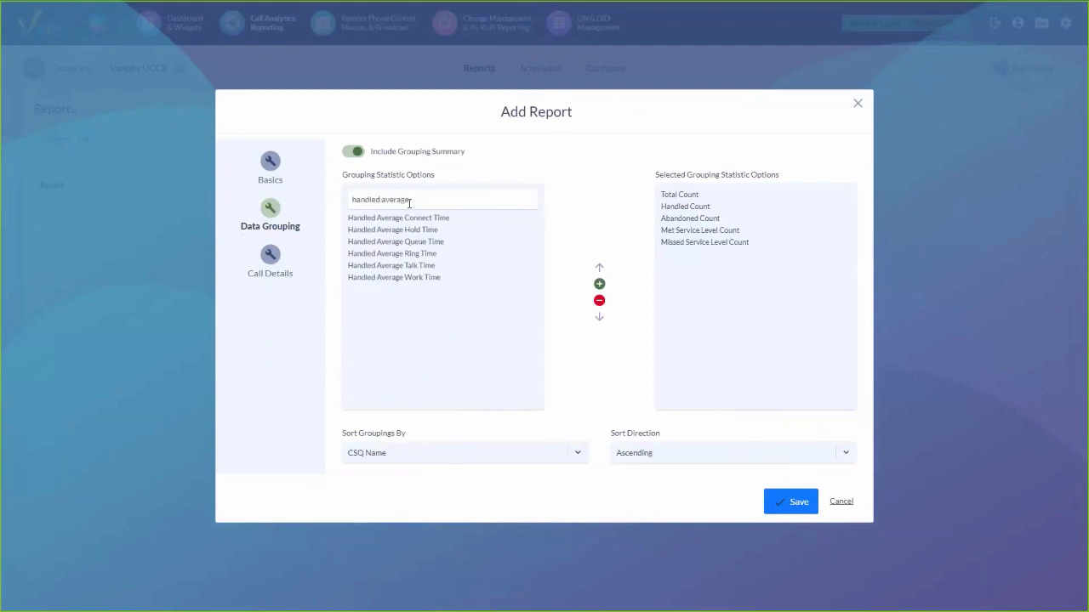
double_click(383, 269)
double_click(422, 200)
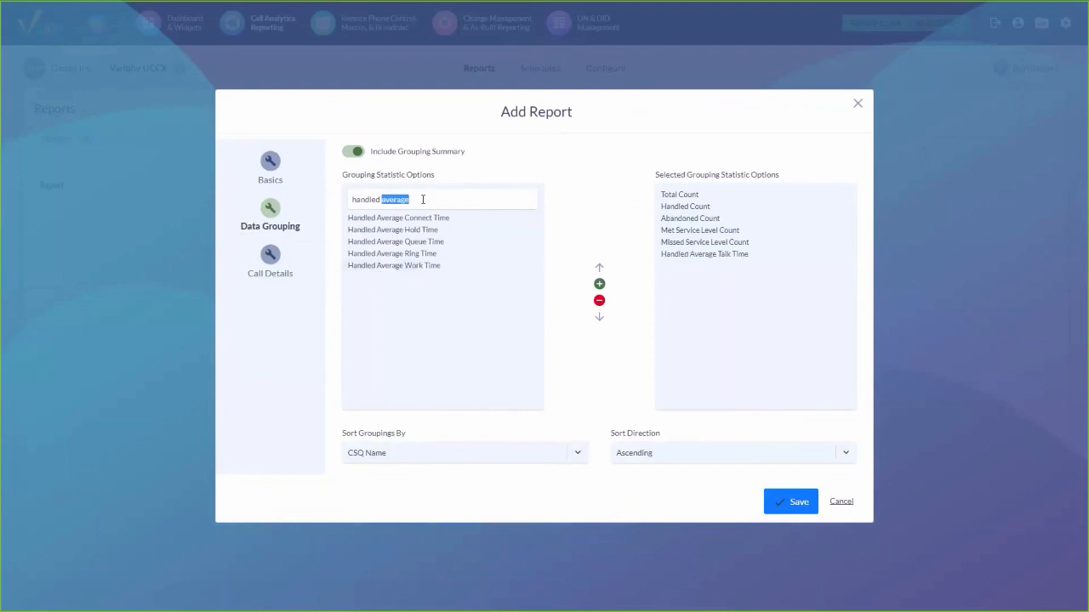
key(BackSpace)
text(max)
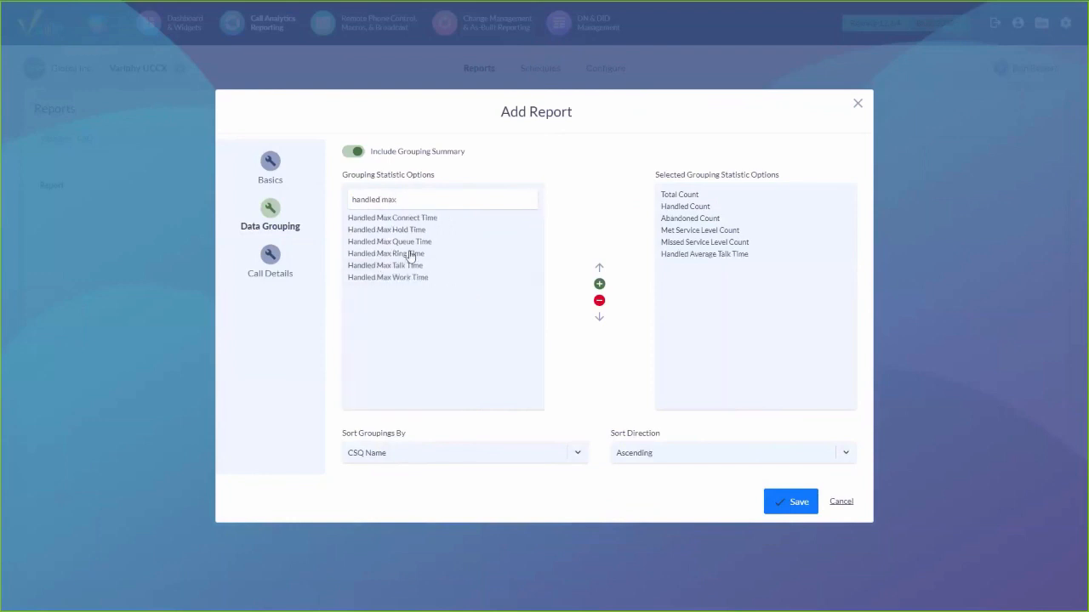
double_click(404, 266)
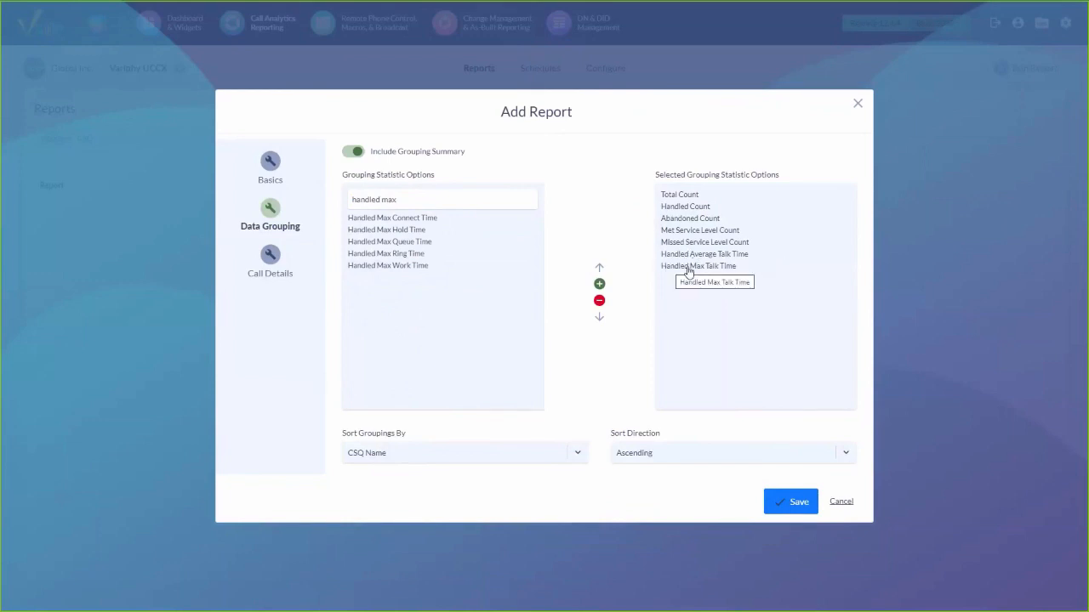
Find the overall queue time statistics and add Average Queue Time and Max Queue Time to the selected grouping statistics.
triple_click(494, 200)
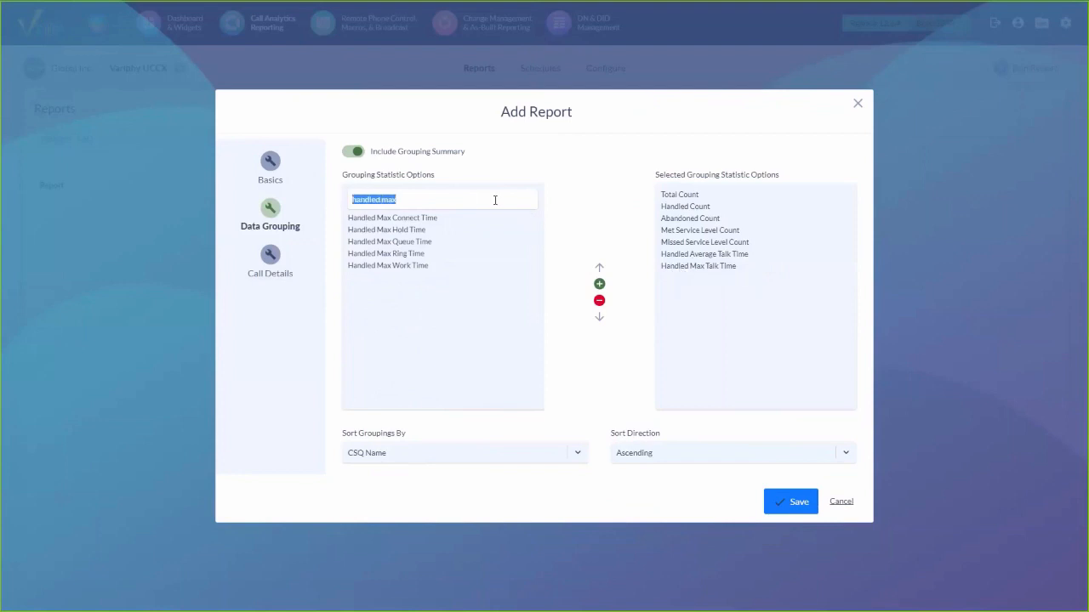
key(BackSpace)
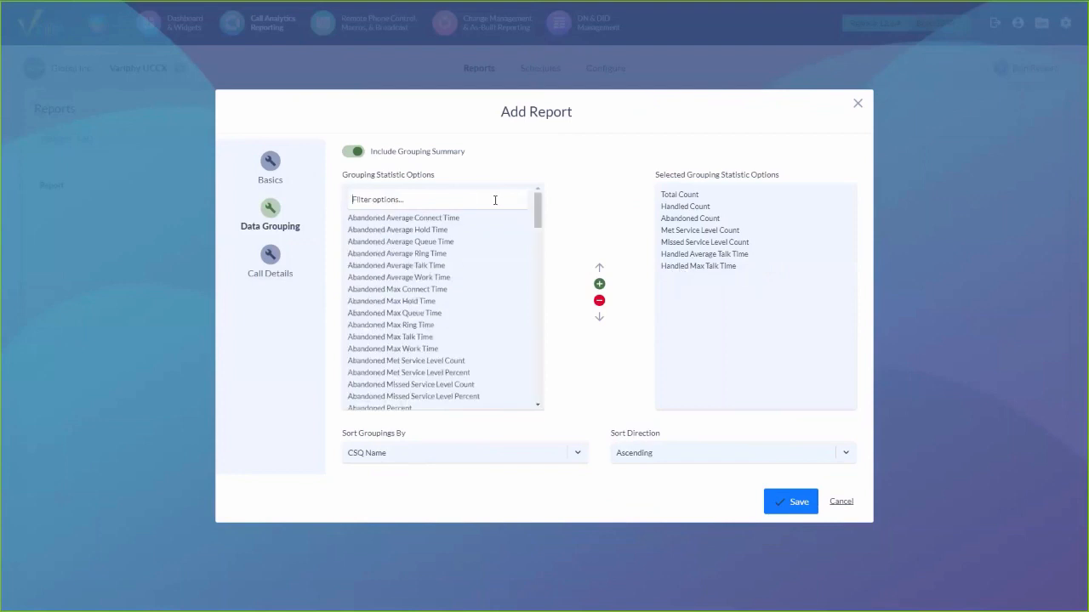
text(Average)
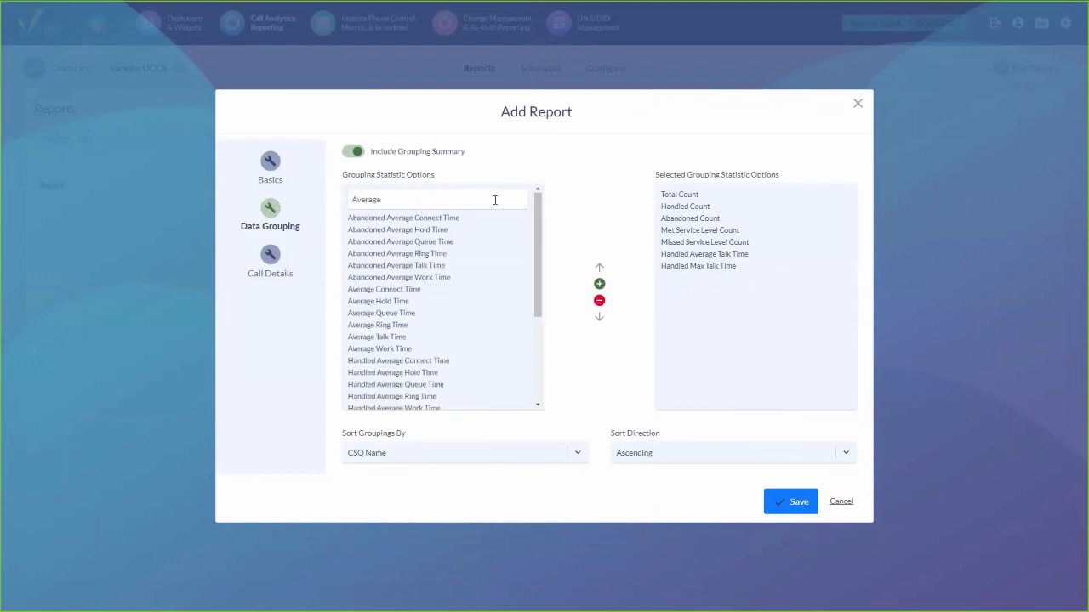
text( que)
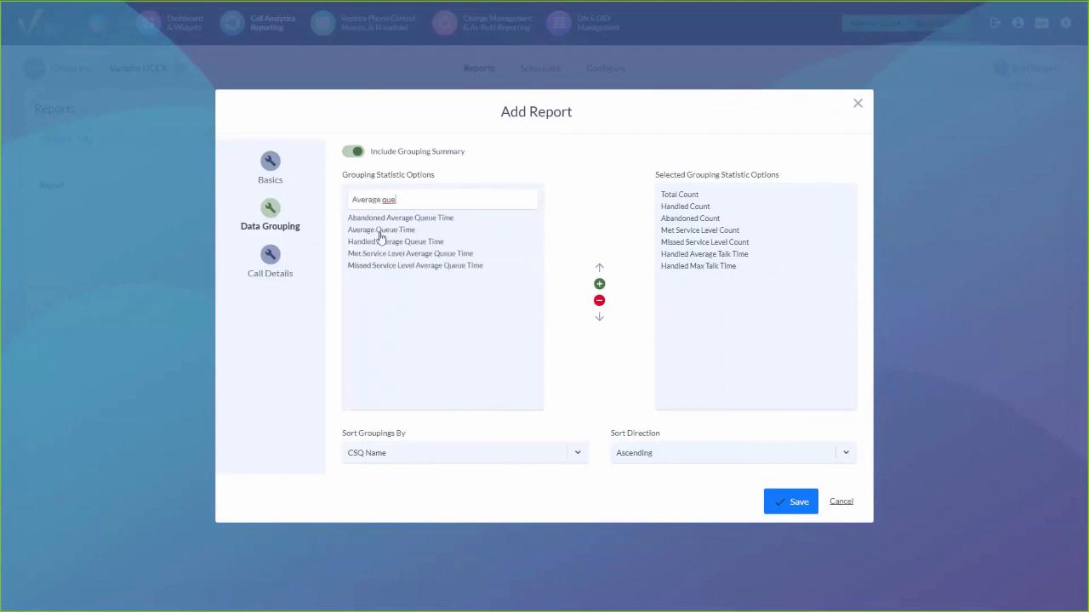
double_click(382, 230)
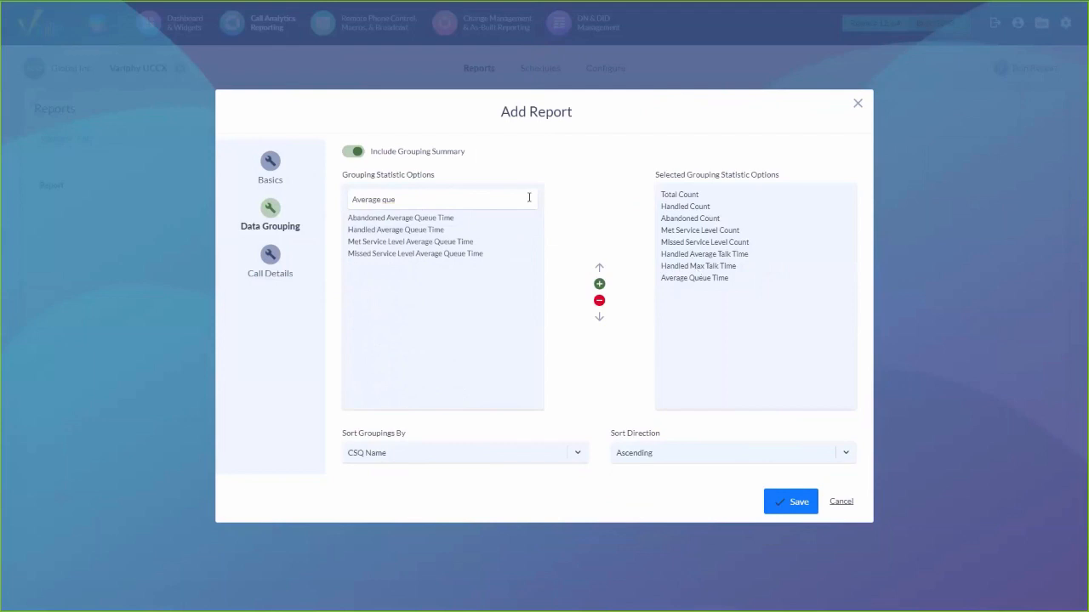
triple_click(494, 202)
key(BackSpace)
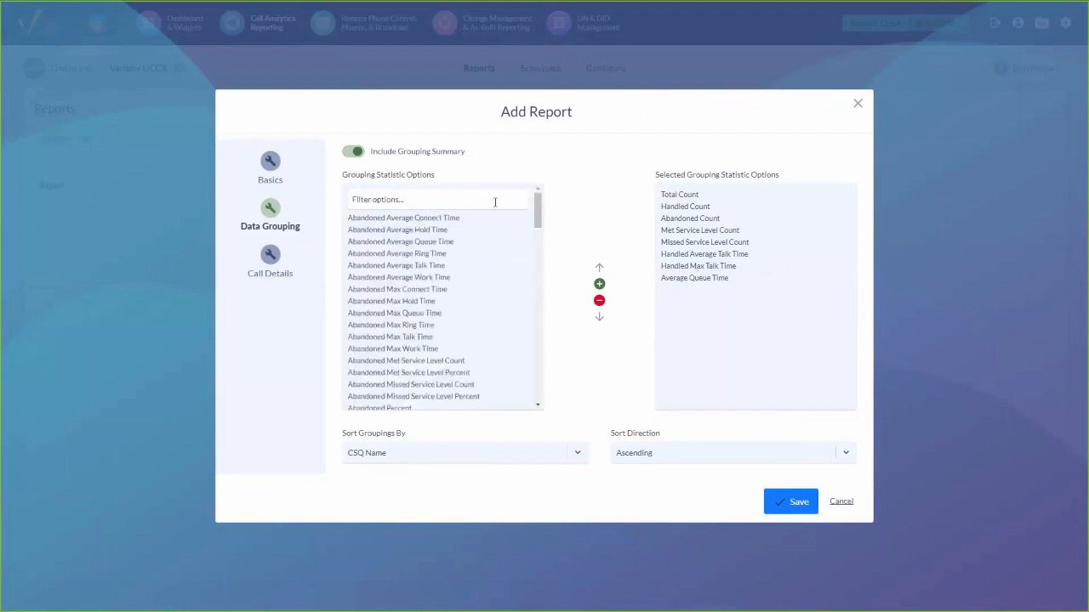
text(Max Q)
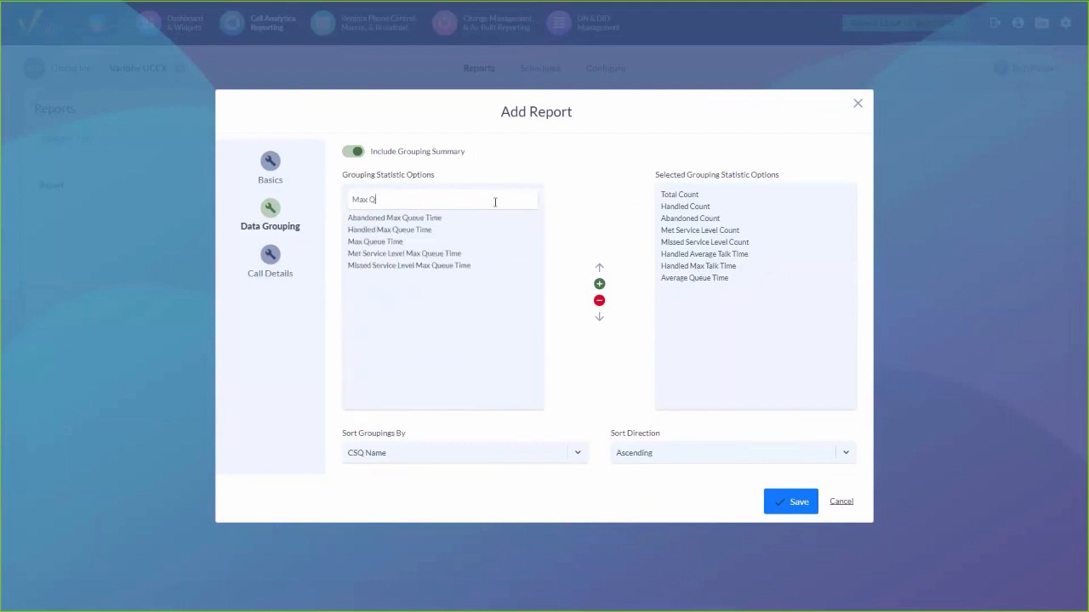
double_click(388, 243)
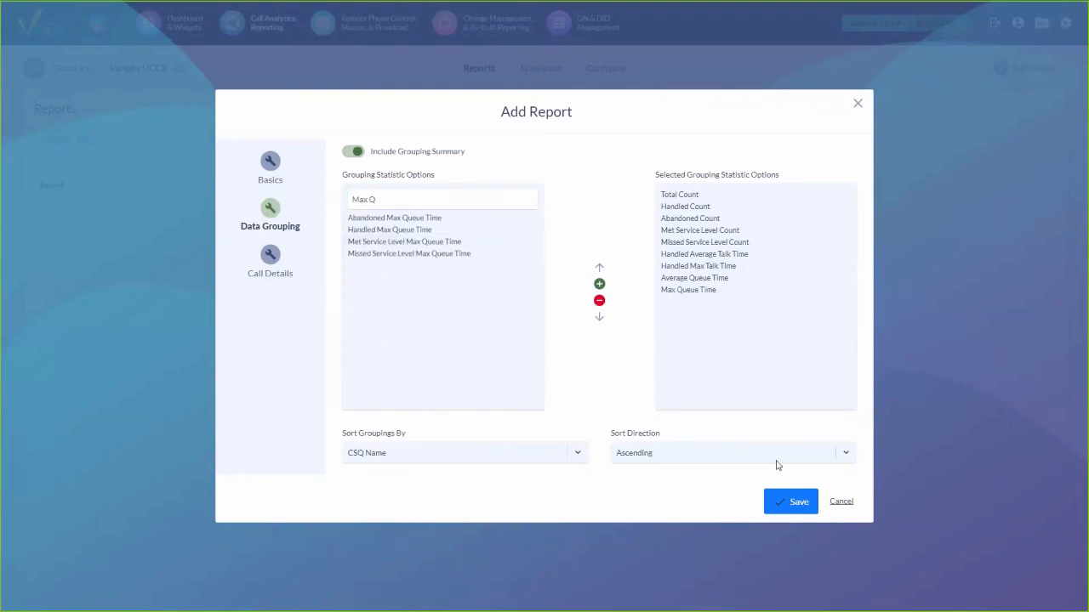
Name the report "Webinar - CSQ Ganeral Summary Report" and save it.
click(791, 507)
click(488, 181)
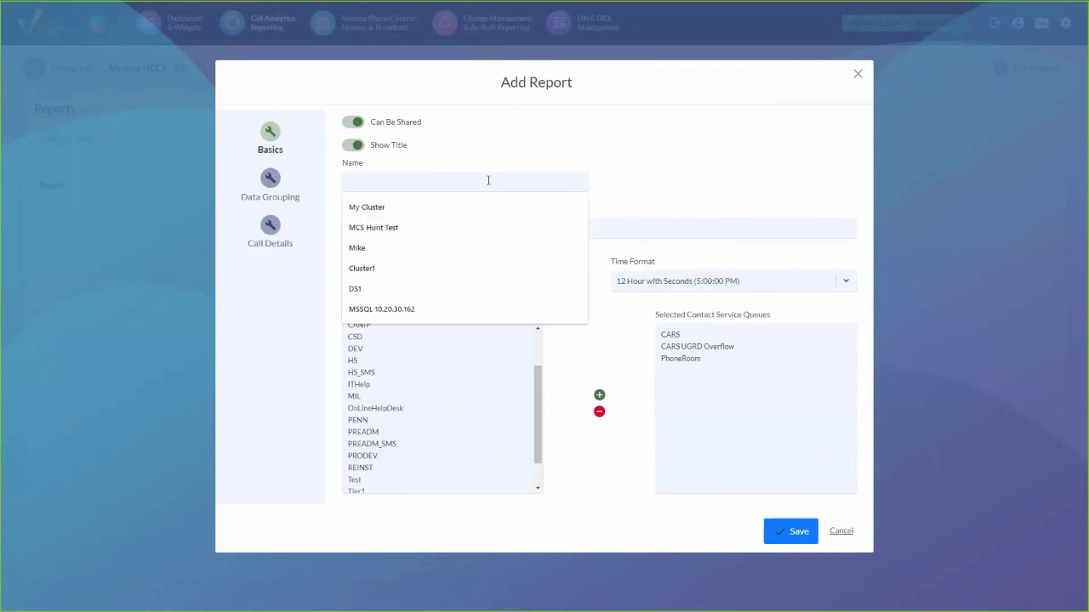
text(Webinar - CSQ Gener)
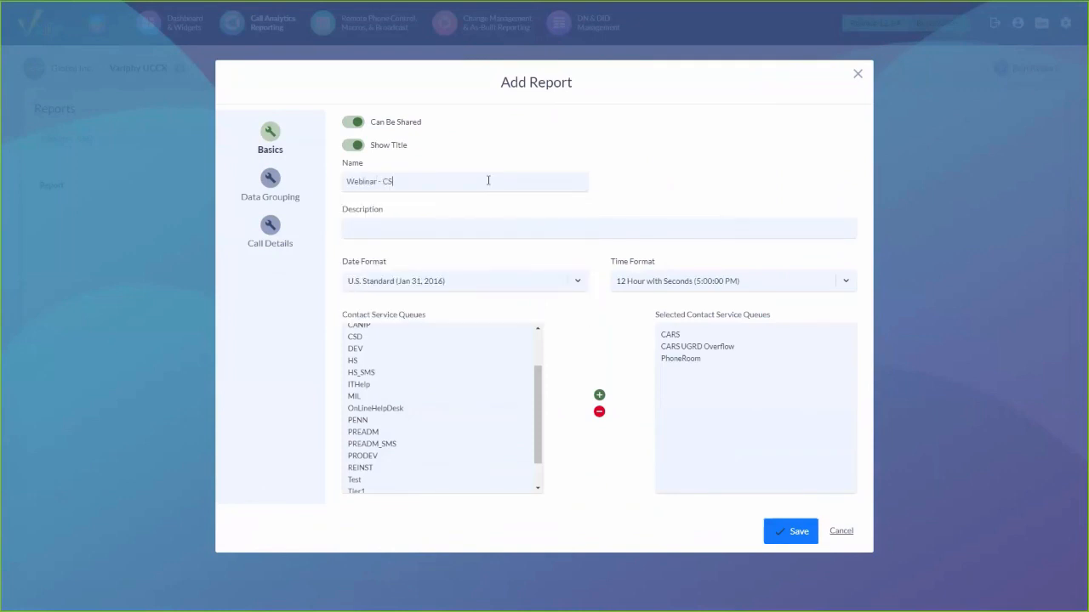
text(al Summary Report)
click(790, 536)
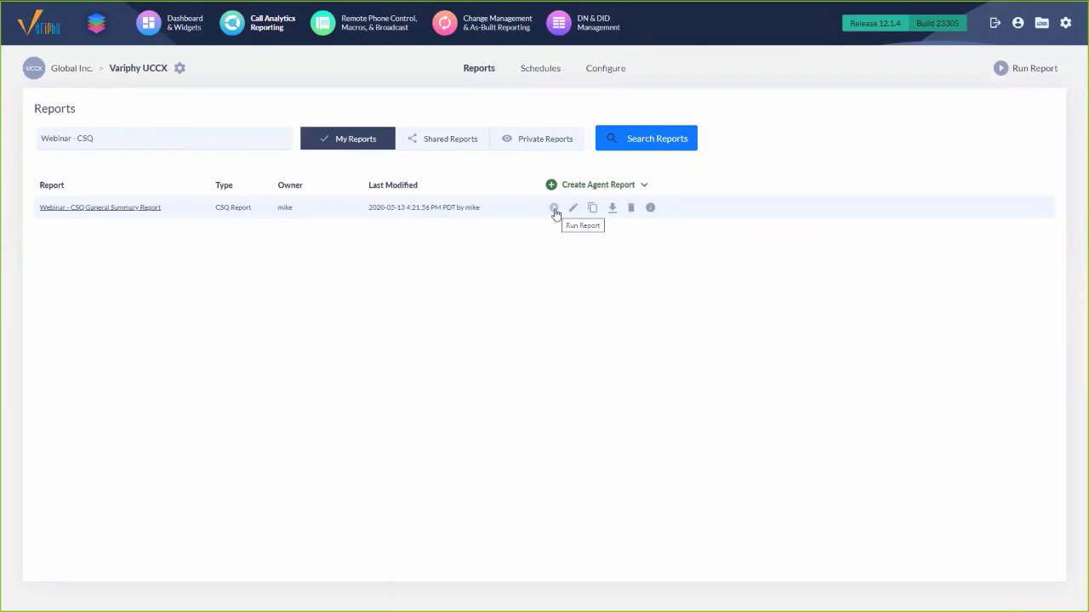
Run the Webinar - CSQ Ganeral Summary Report for the Current Month date range as a PDF download.
click(555, 211)
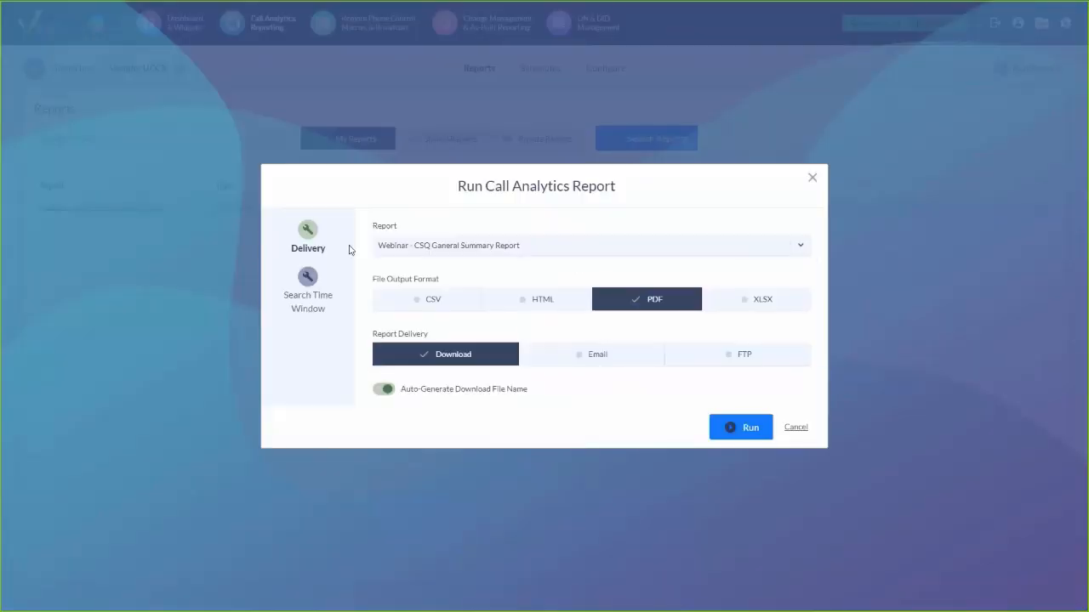
click(308, 281)
click(426, 264)
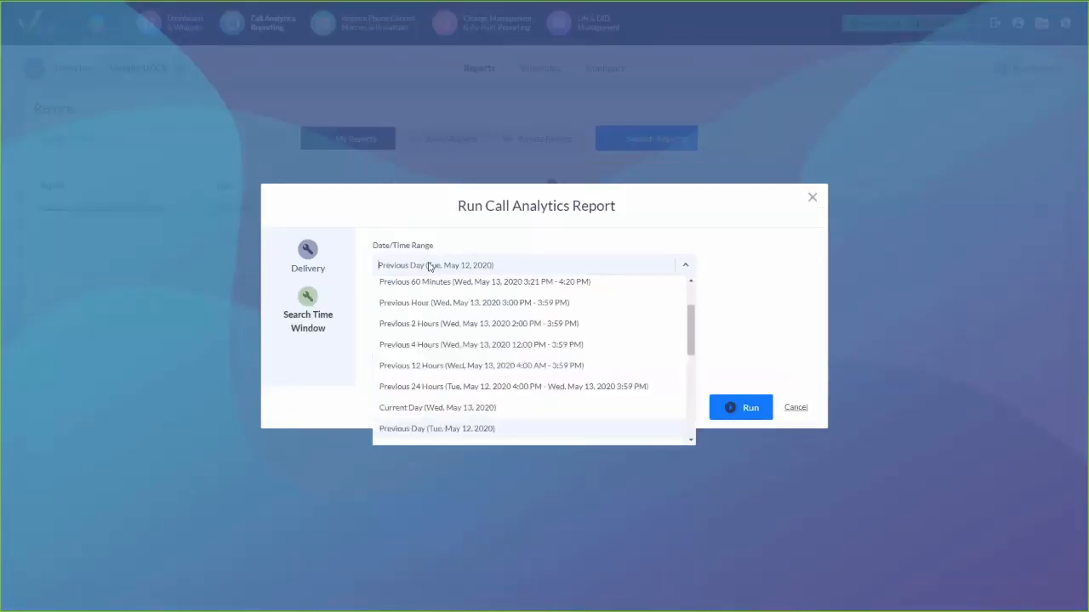
text(current)
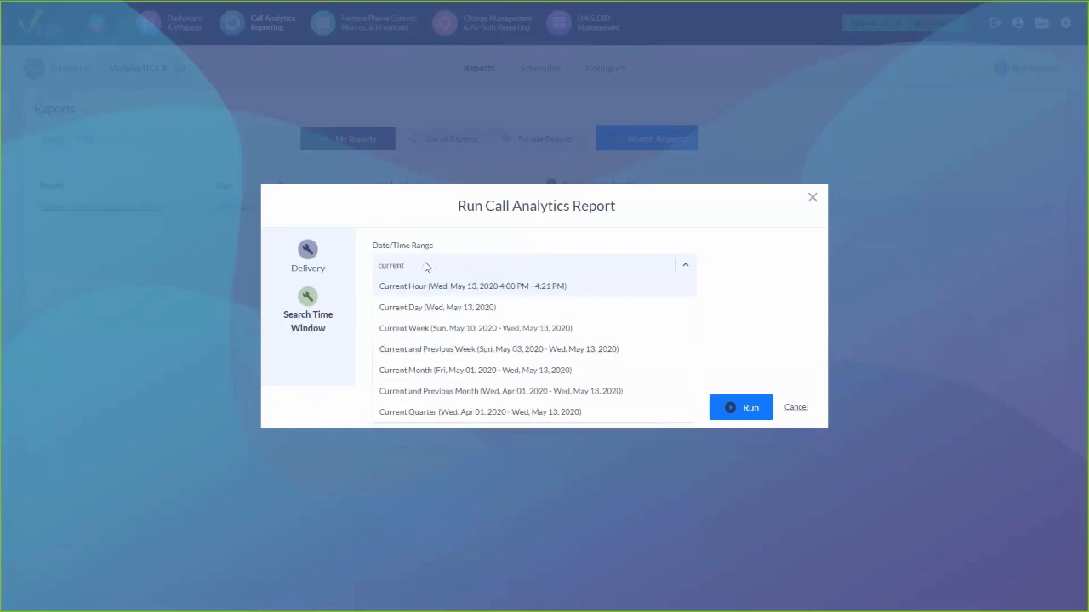
click(428, 370)
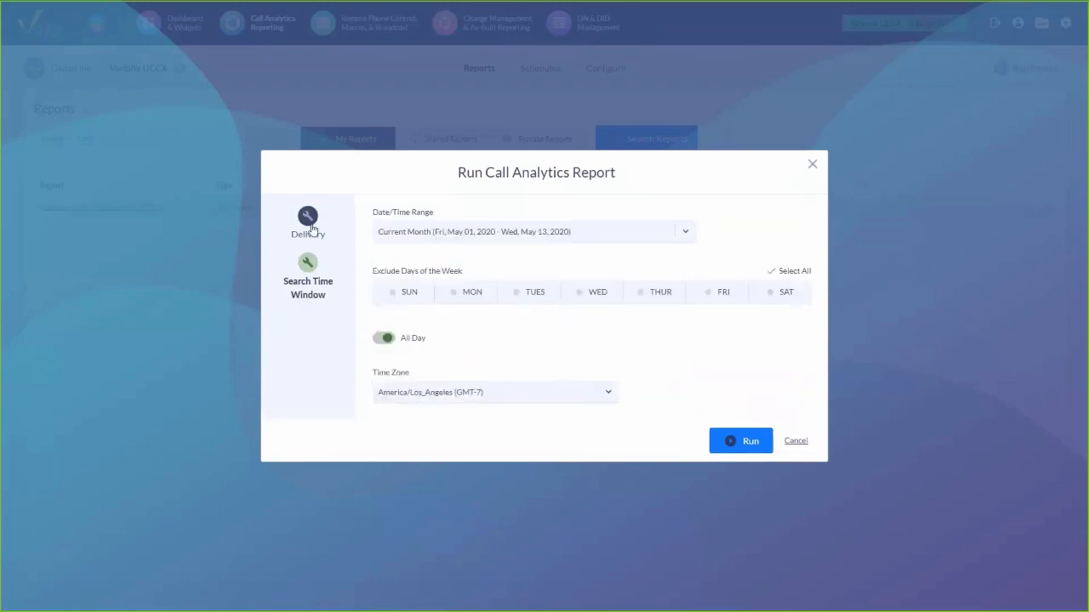
click(309, 223)
click(747, 430)
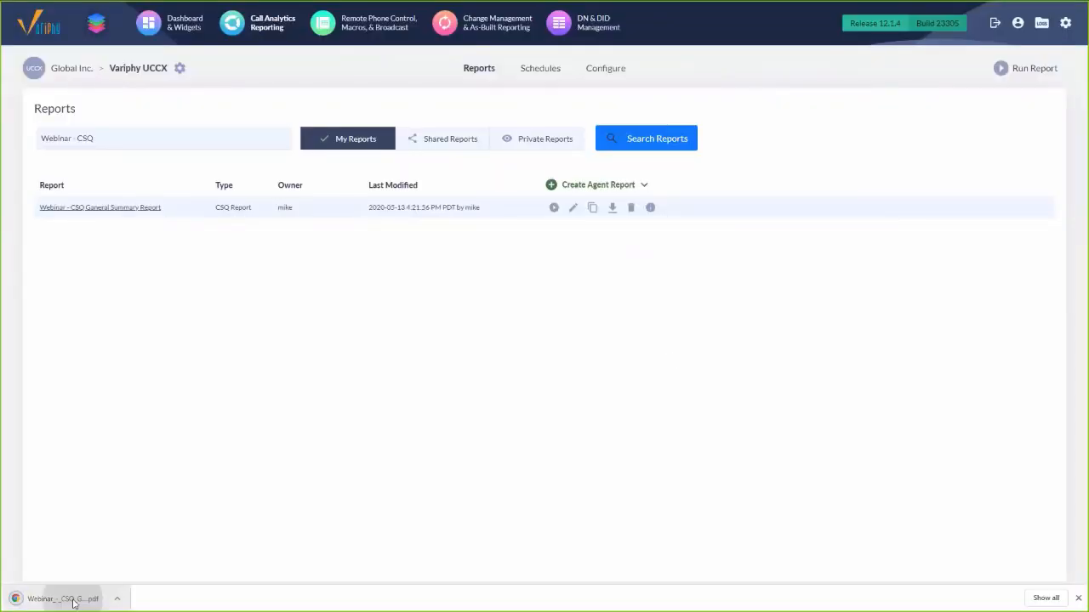
Open the downloaded PDF report and examine the PhoneRoom queue's total count and the CARS queue's maximum queue time.
click(73, 600)
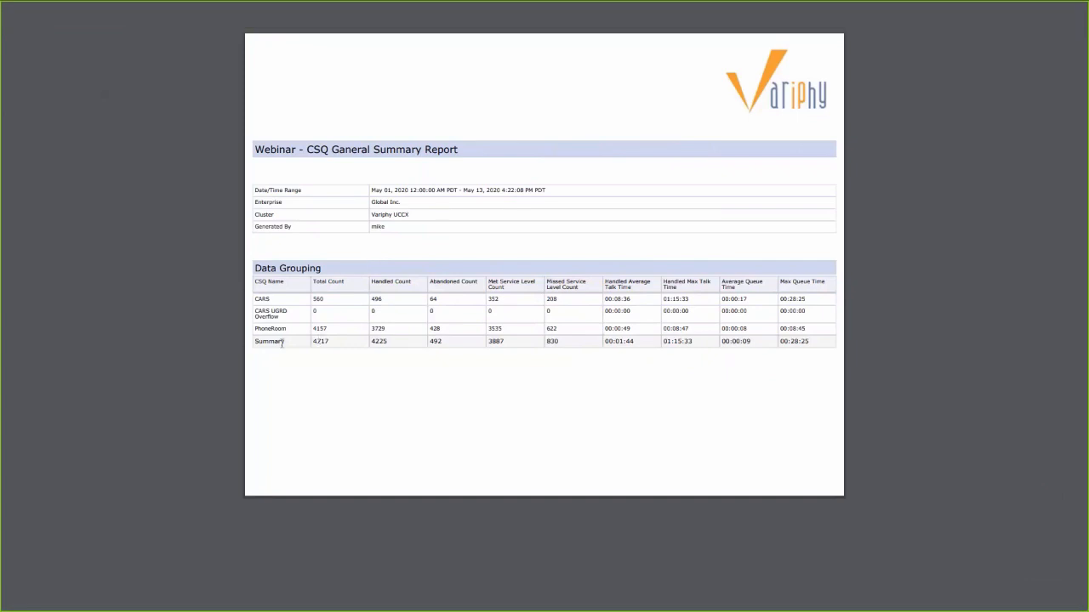
double_click(321, 328)
click(319, 330)
drag(808, 297, 781, 300)
click(806, 297)
drag(788, 298, 806, 298)
click(823, 338)
Leave full-screen view and close the PDF report to return to the reports list.
right_click(915, 420)
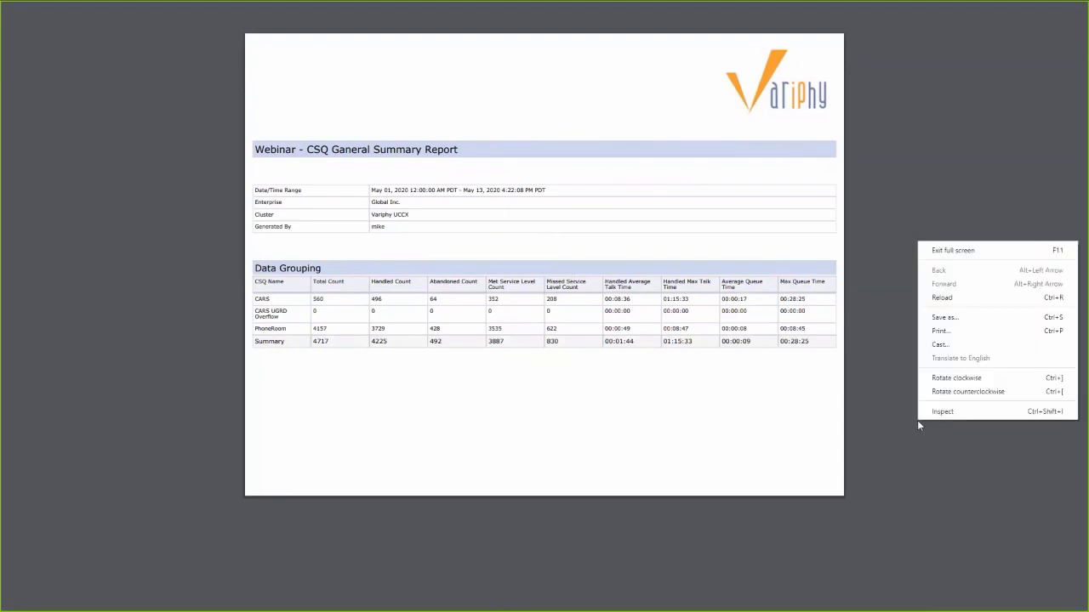
click(881, 379)
key(Escape)
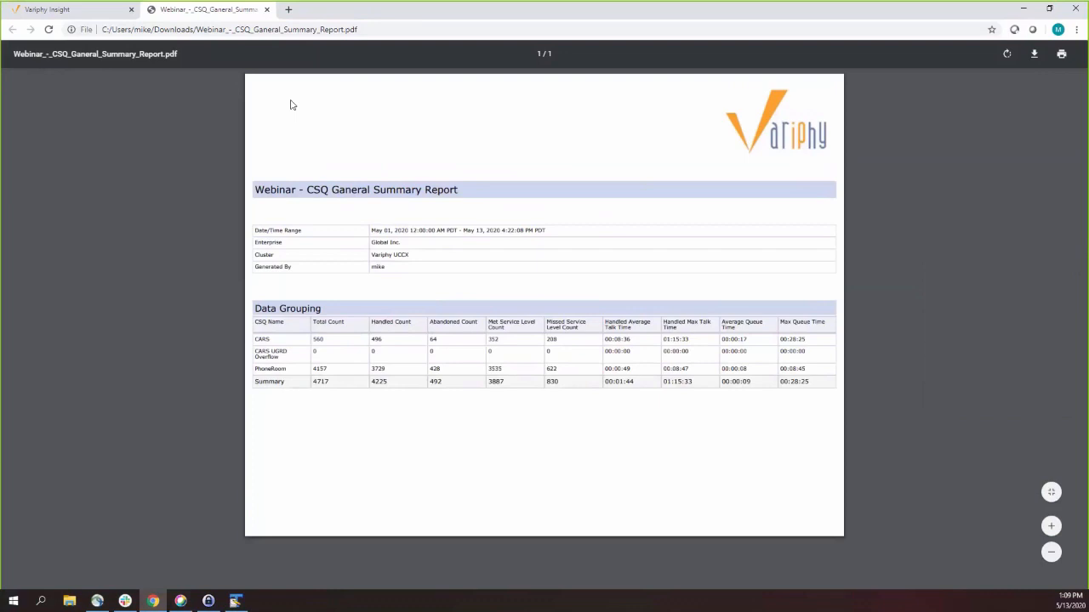
click(267, 10)
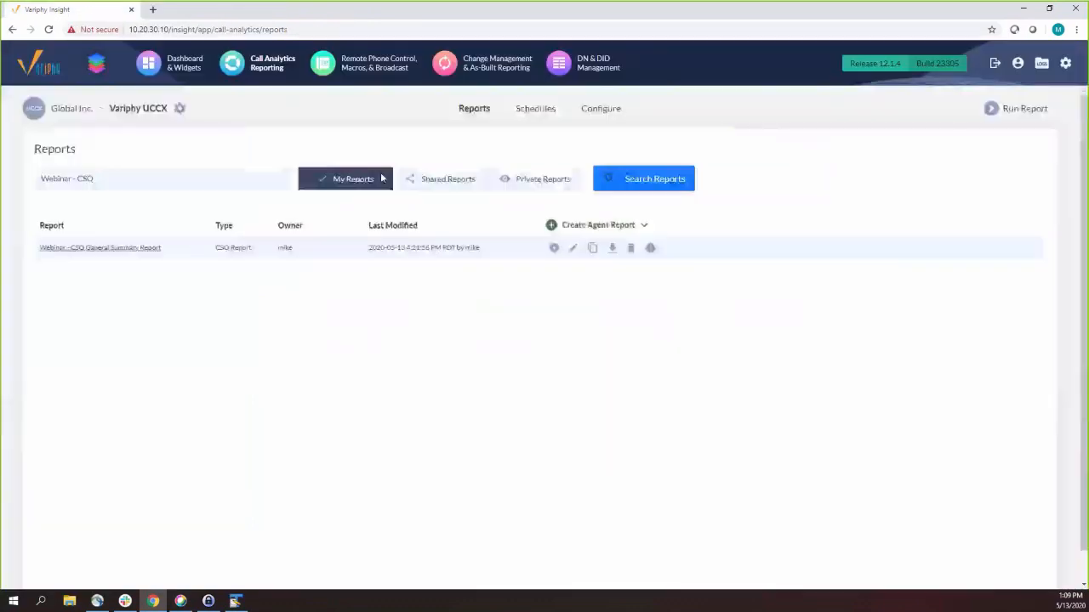
Copy the Webinar - CSQ Ganeral Summary Report and name the copy "Webinar - CSQ Ganeral Summary Abandoned".
click(593, 249)
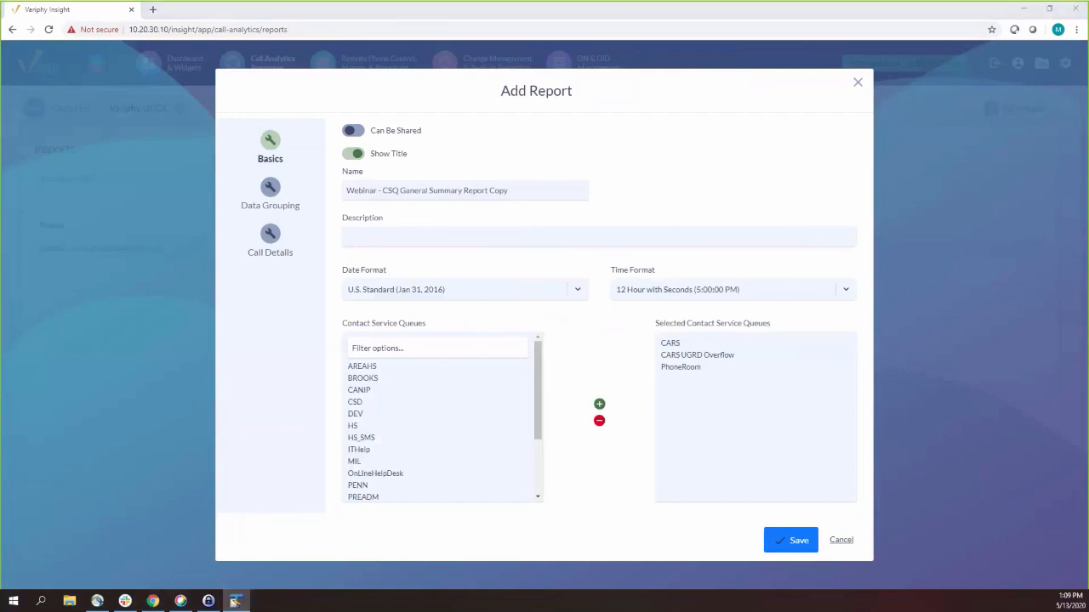
double_click(459, 191)
shift+click(566, 192)
text(Ab)
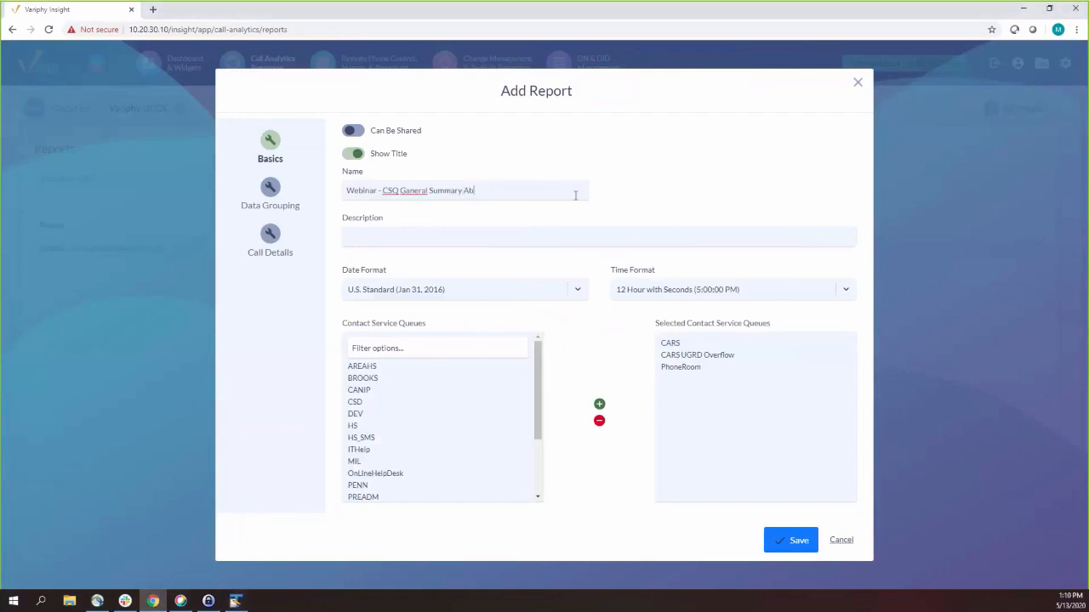
text(andond)
Remove the selected grouping statistics from Met Service Level Count through Max Queue Time in the copied report.
click(270, 191)
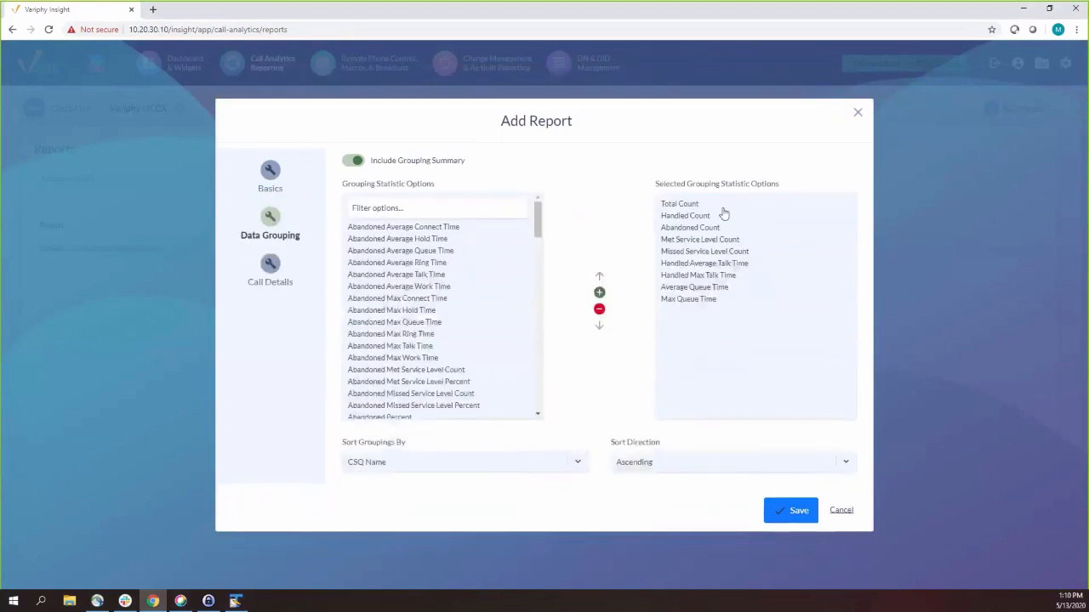
shift+click(692, 299)
click(599, 309)
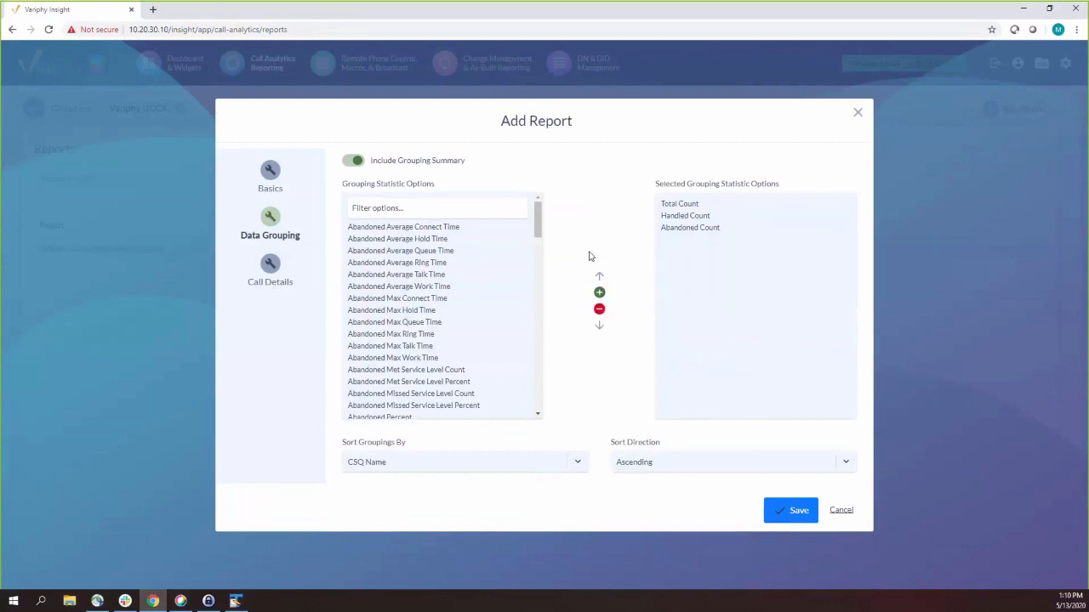
Add Abandoned Percent and Abandoned Average Queue Time to the copy's grouping statistics and save the report.
click(427, 211)
text(Abandoned perc)
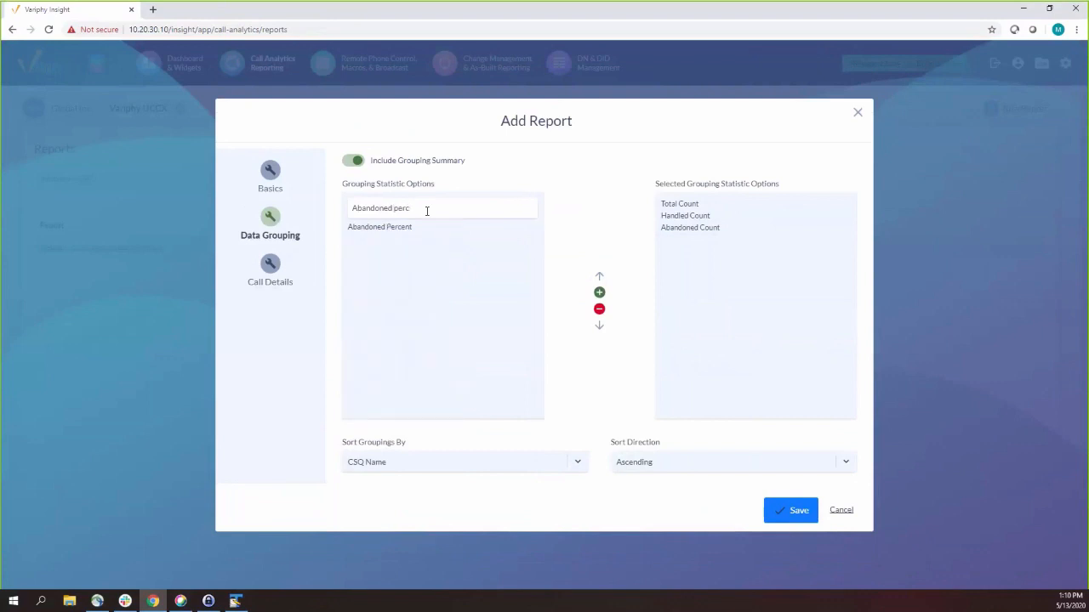
double_click(388, 228)
key(ctrl+a)
key(BackSpace)
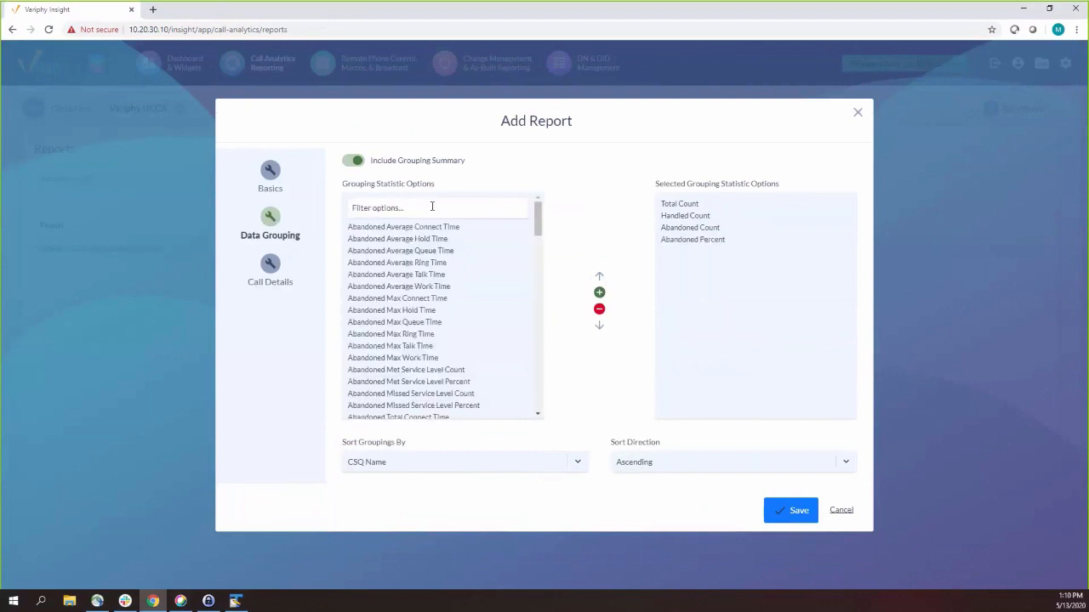
text(Abandoned Aver)
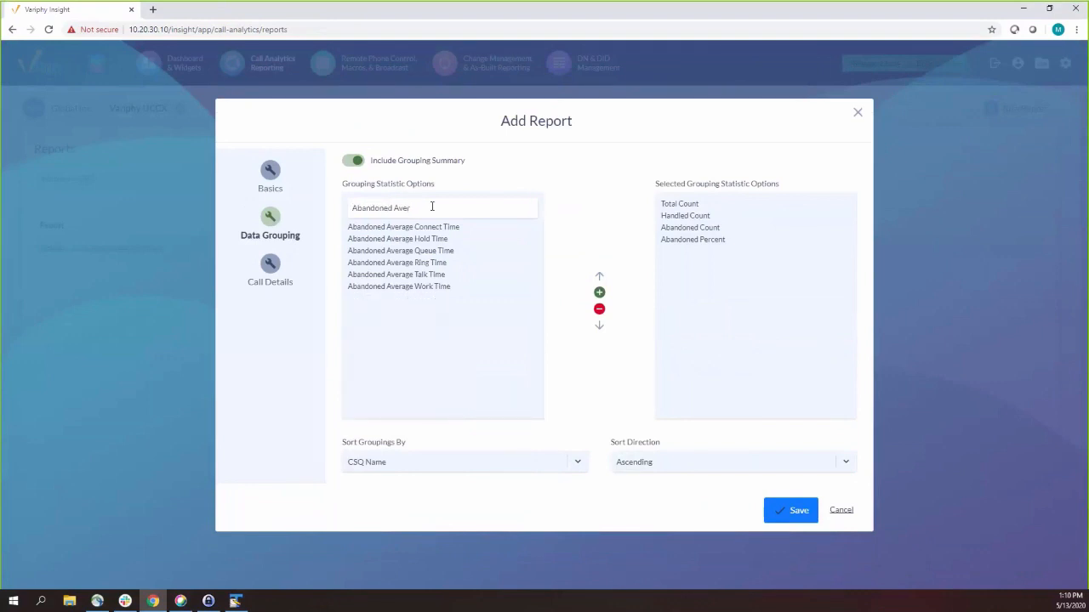
double_click(402, 252)
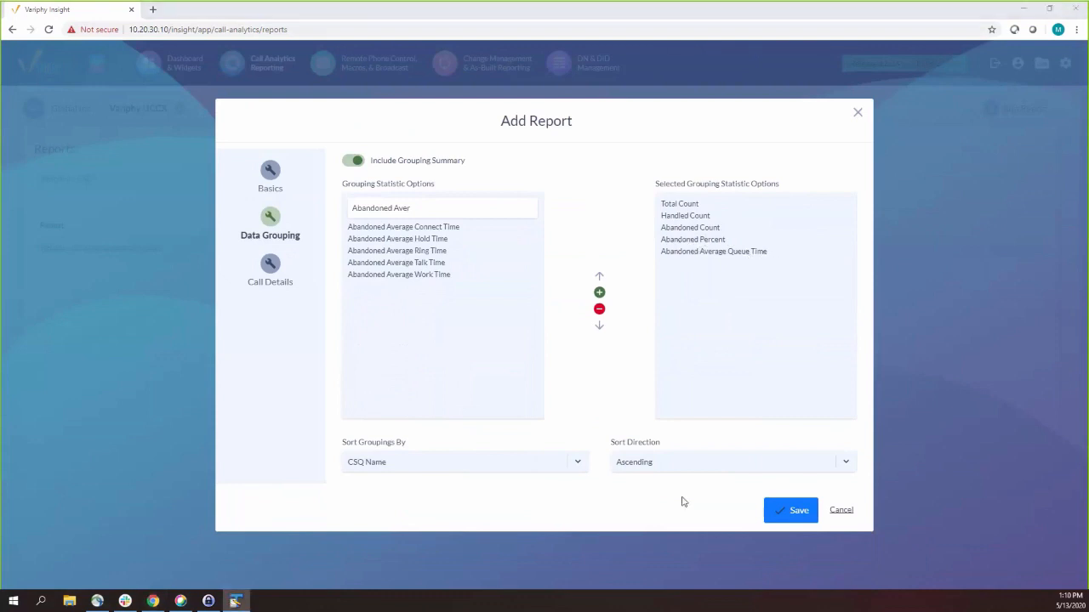
click(787, 510)
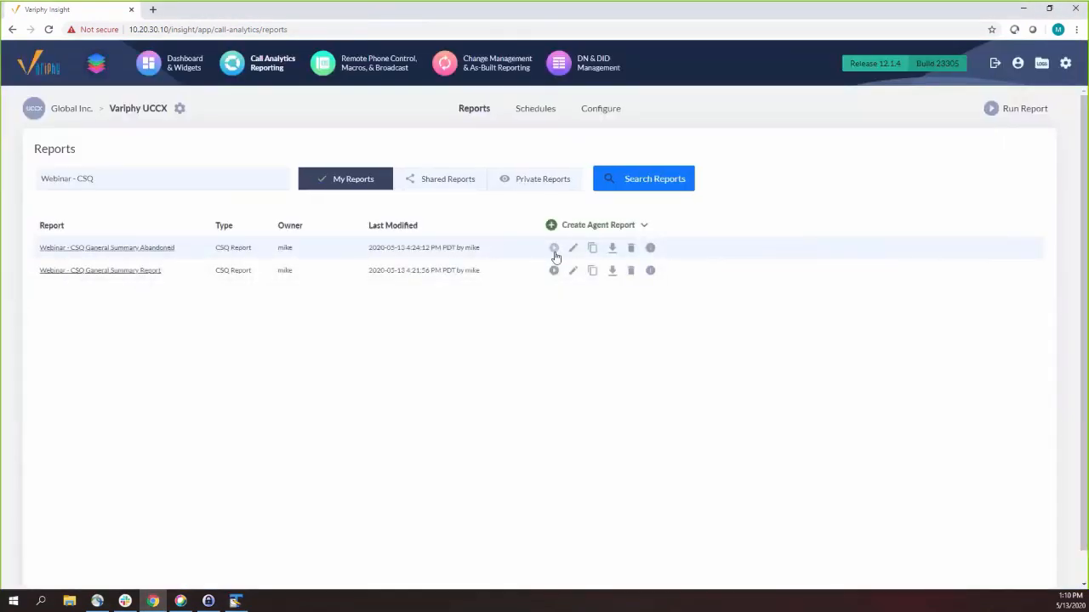
Run the Webinar - CSQ Ganeral Summary Abandoned report as a downloaded PDF and review it before returning to the reports list.
click(554, 248)
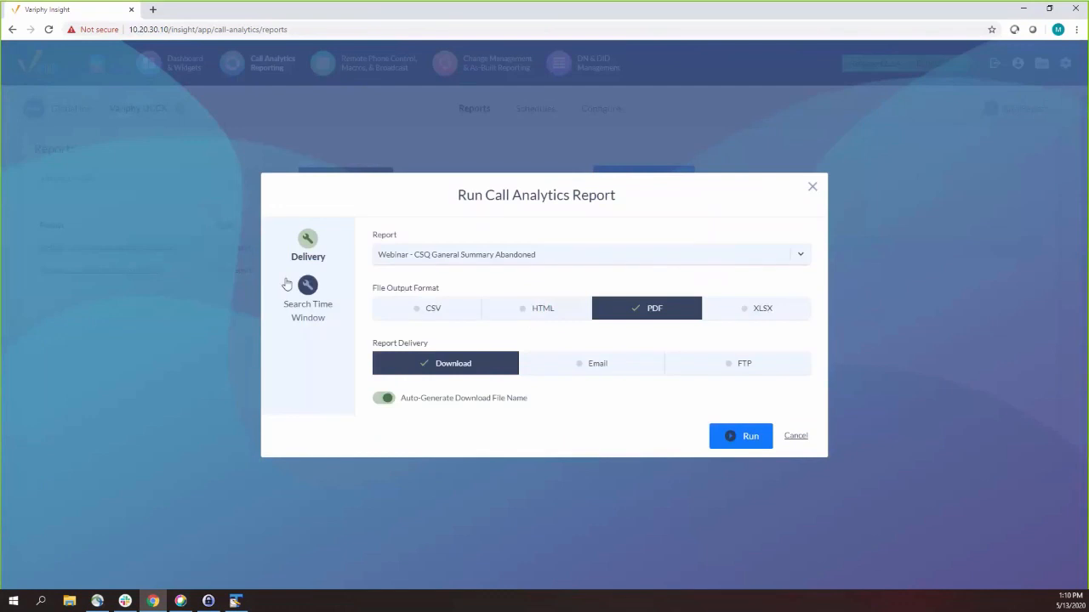
click(731, 435)
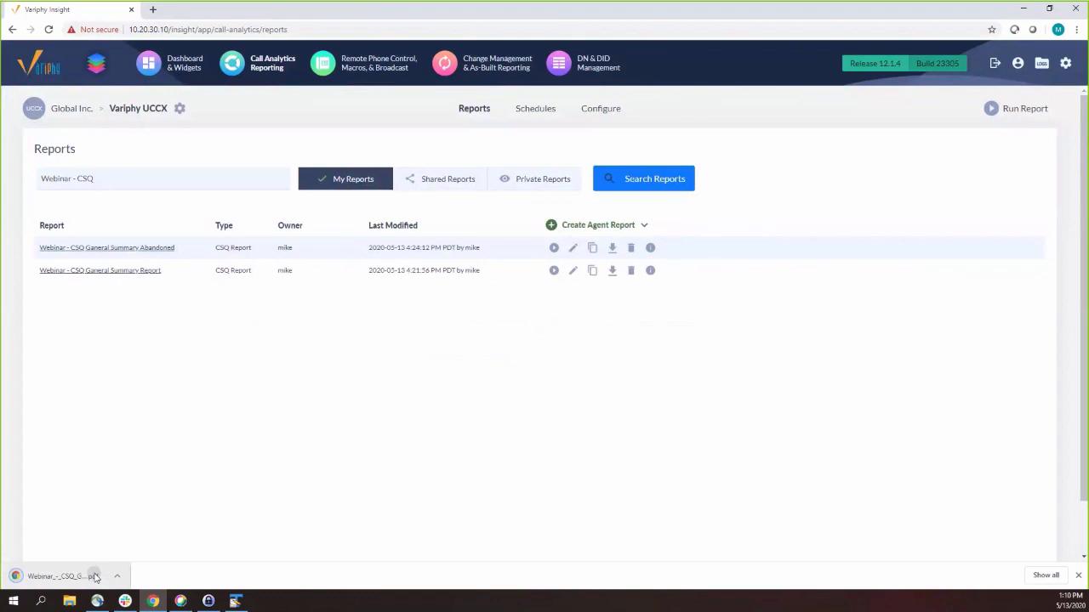
click(95, 578)
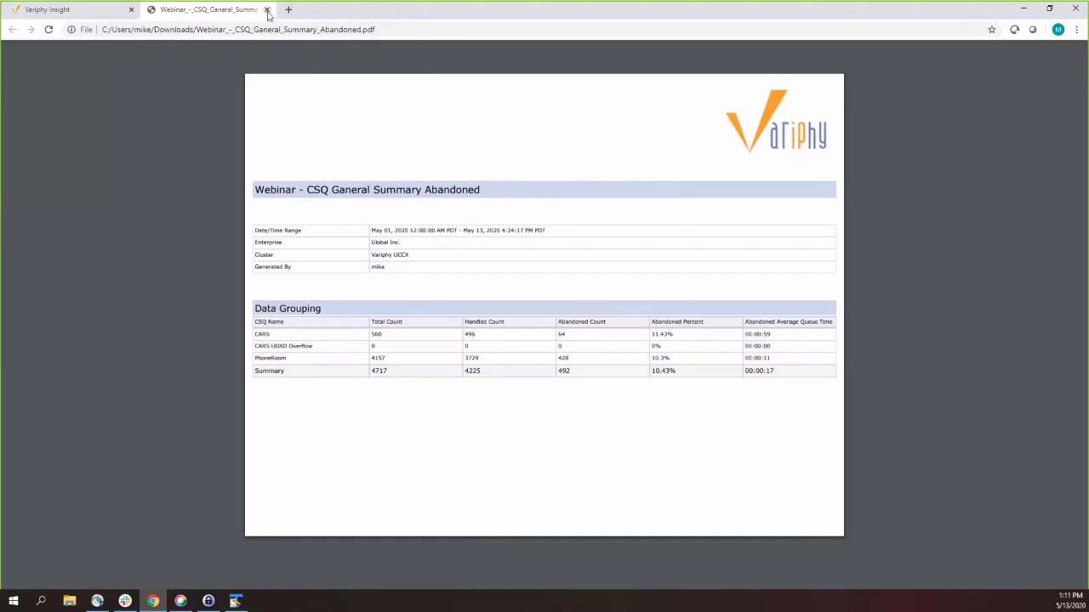
click(268, 10)
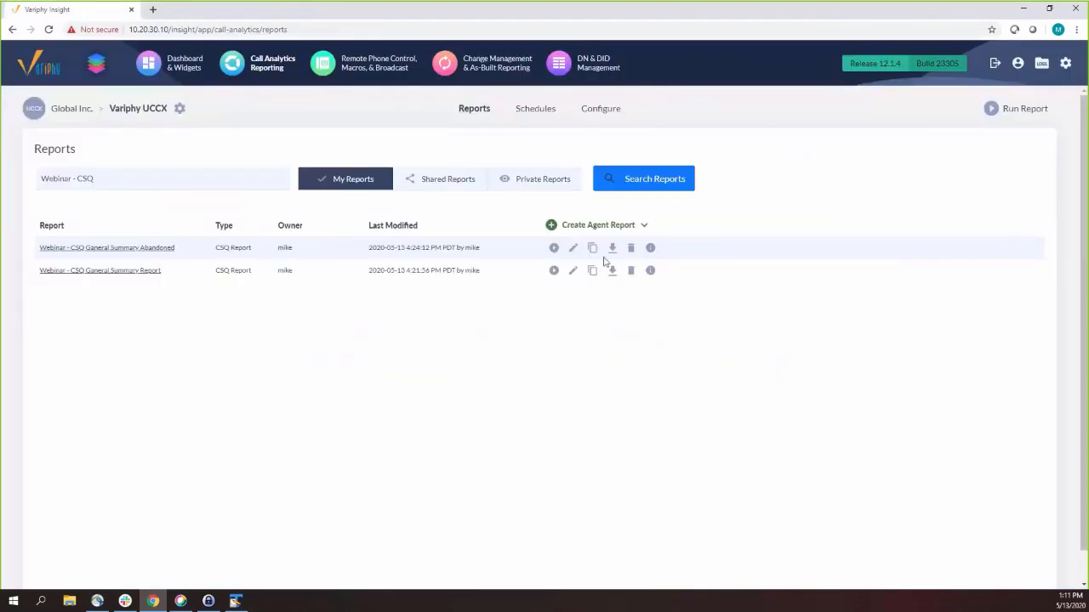
Create a new CSQ report named "Webinars - CSQ Abandoned Detail".
click(598, 225)
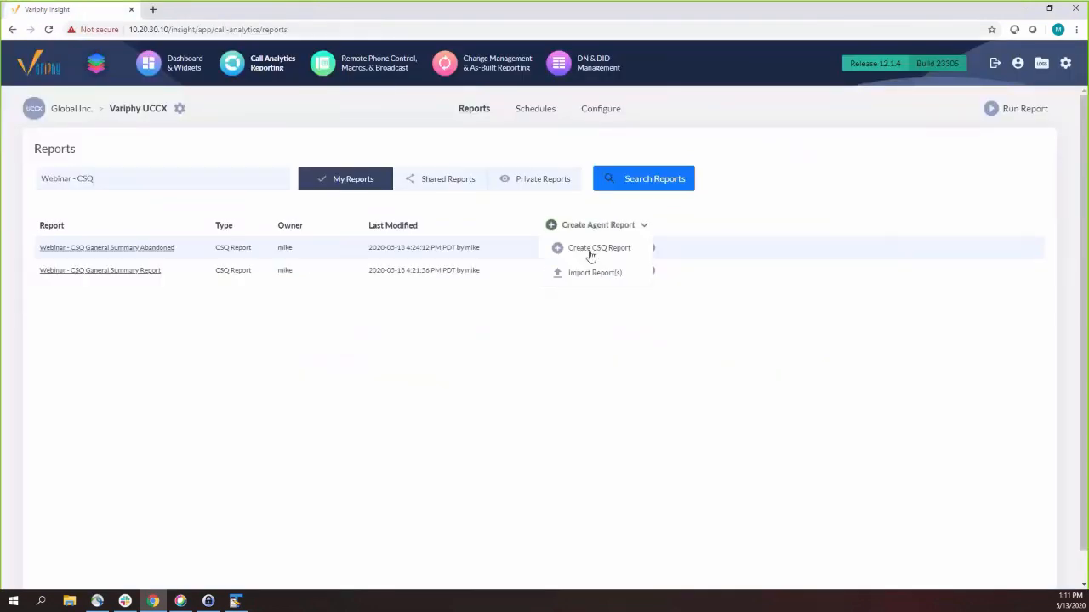
click(591, 248)
click(373, 195)
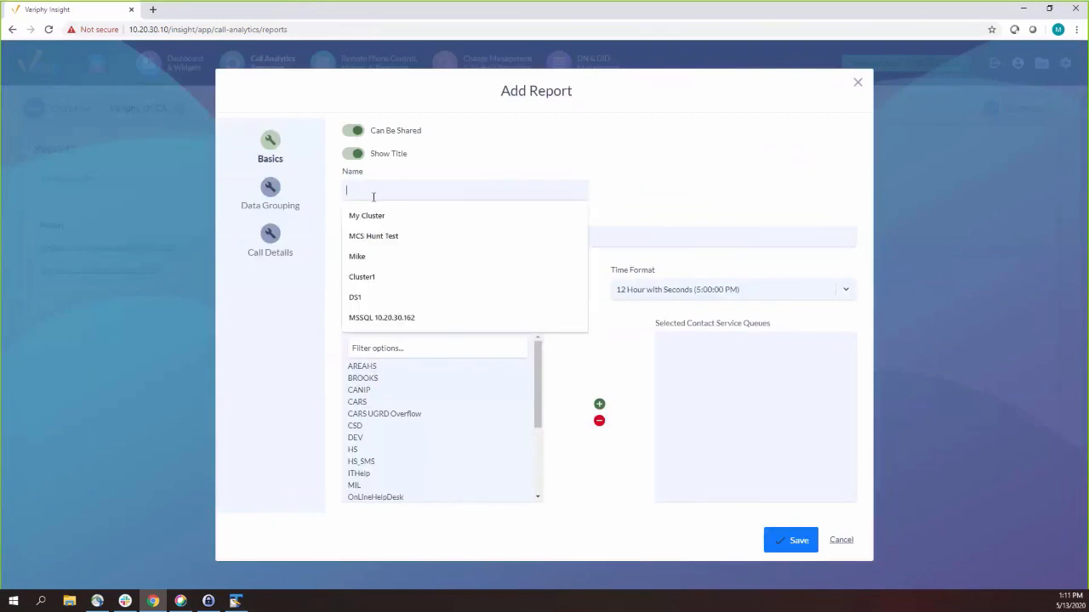
text(Webinars)
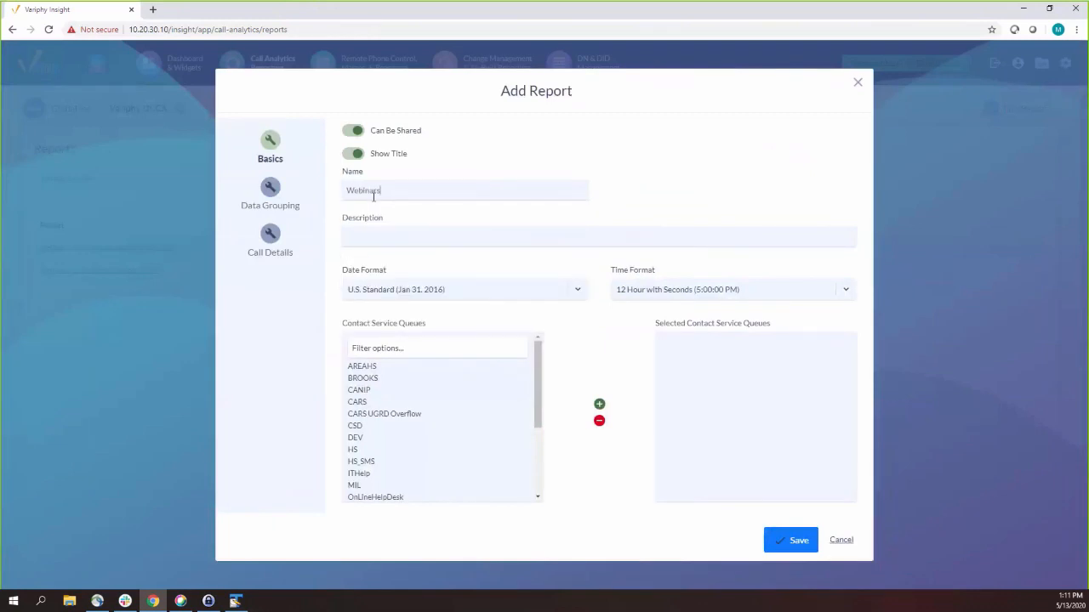
text( - CSQ Abandoned Detail)
Add CARS, CARS UGRD Overflow and PhoneRoom to the report's selected contact service queues.
click(364, 404)
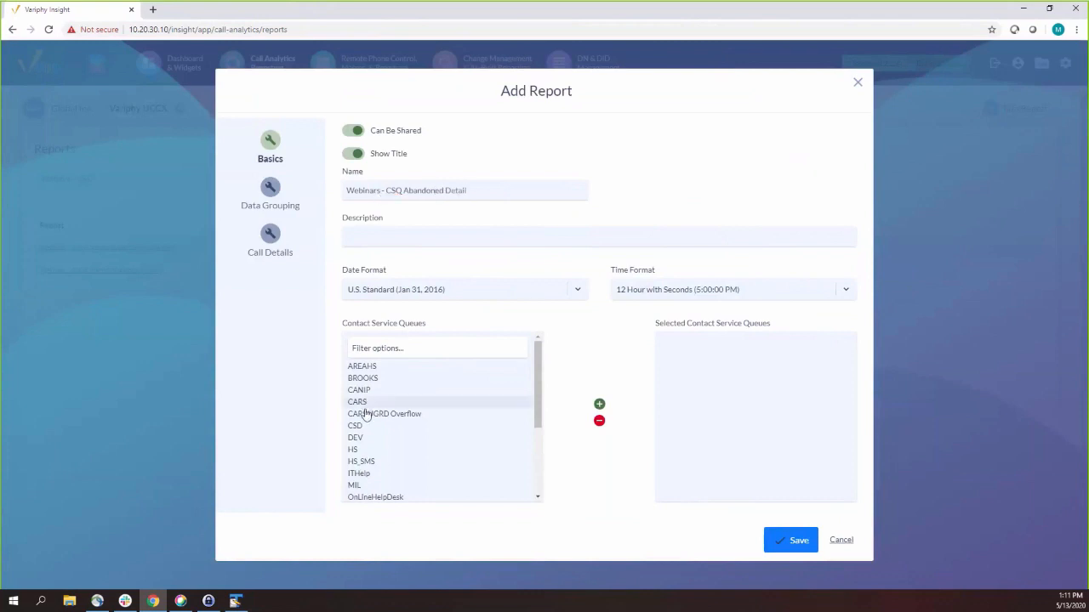
scroll(382, 473, down, 3)
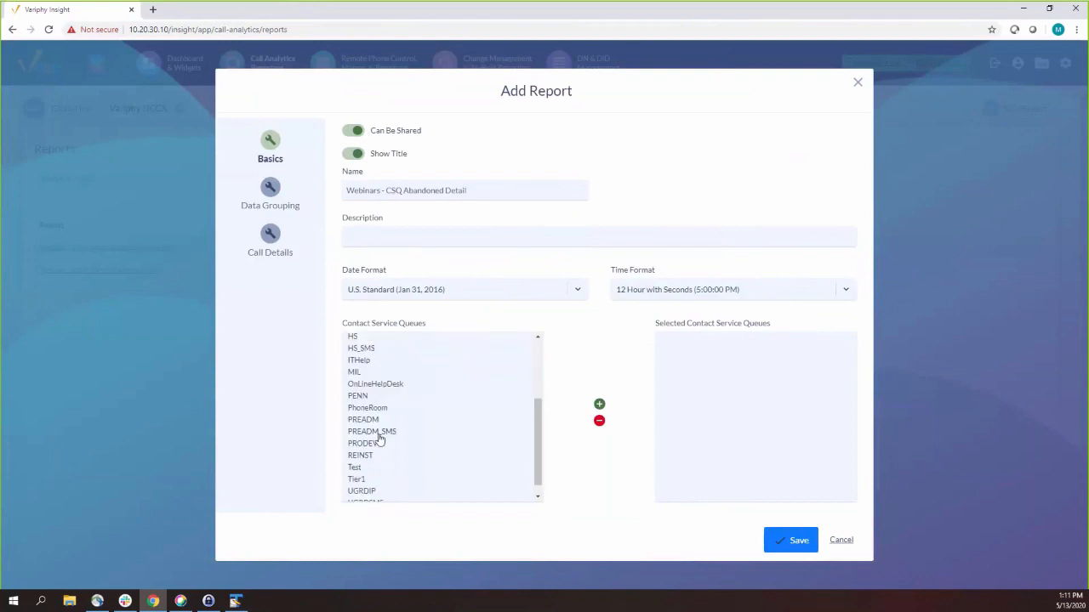
click(371, 409)
click(599, 405)
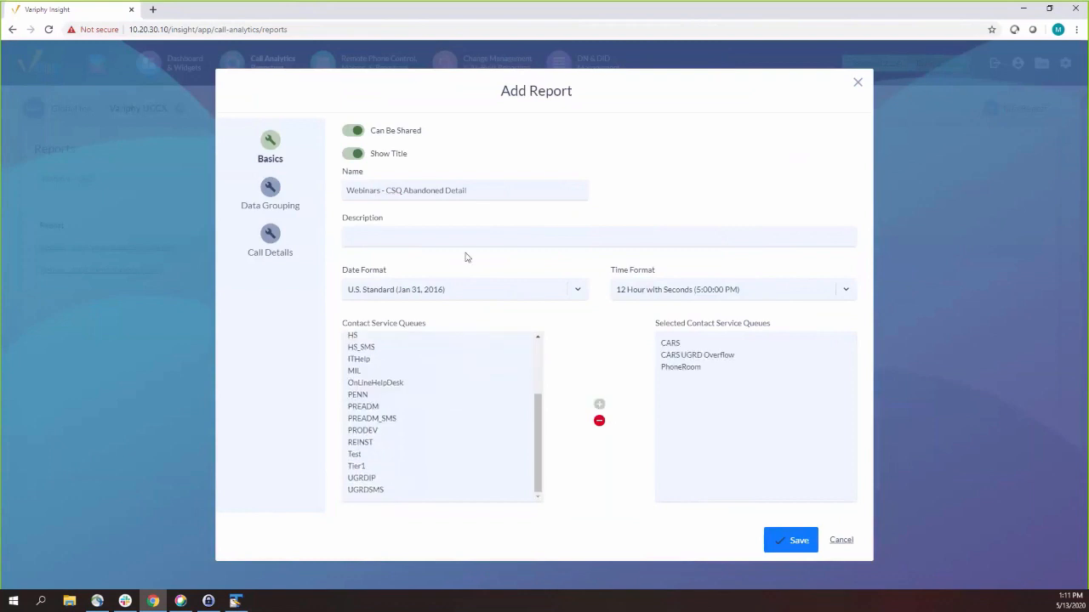
Include call details in the report and add Contact Start Date/Time as the first call detail.
click(273, 239)
click(270, 309)
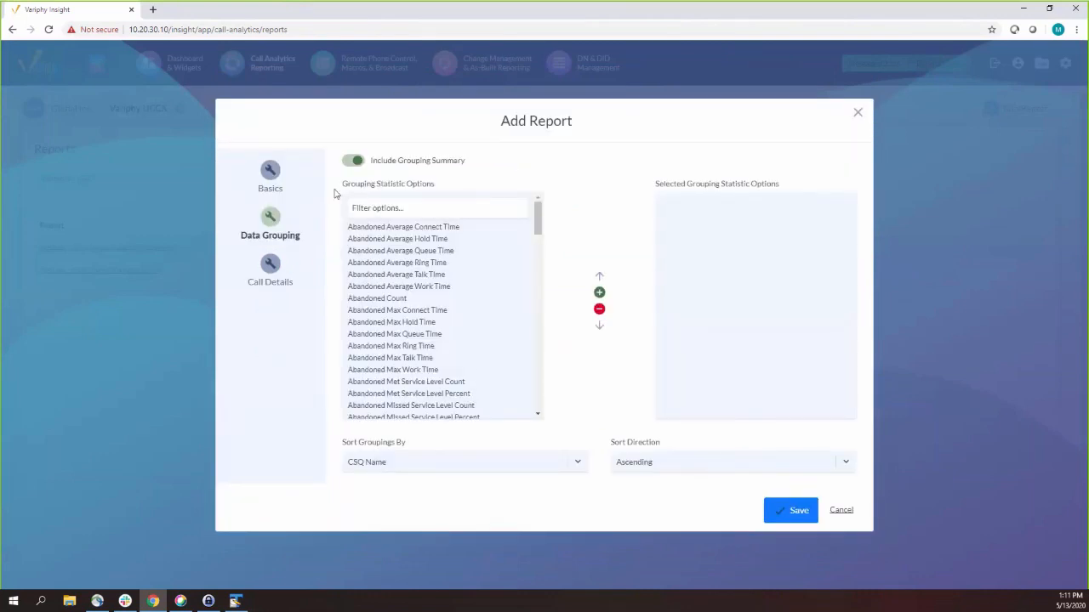
click(270, 355)
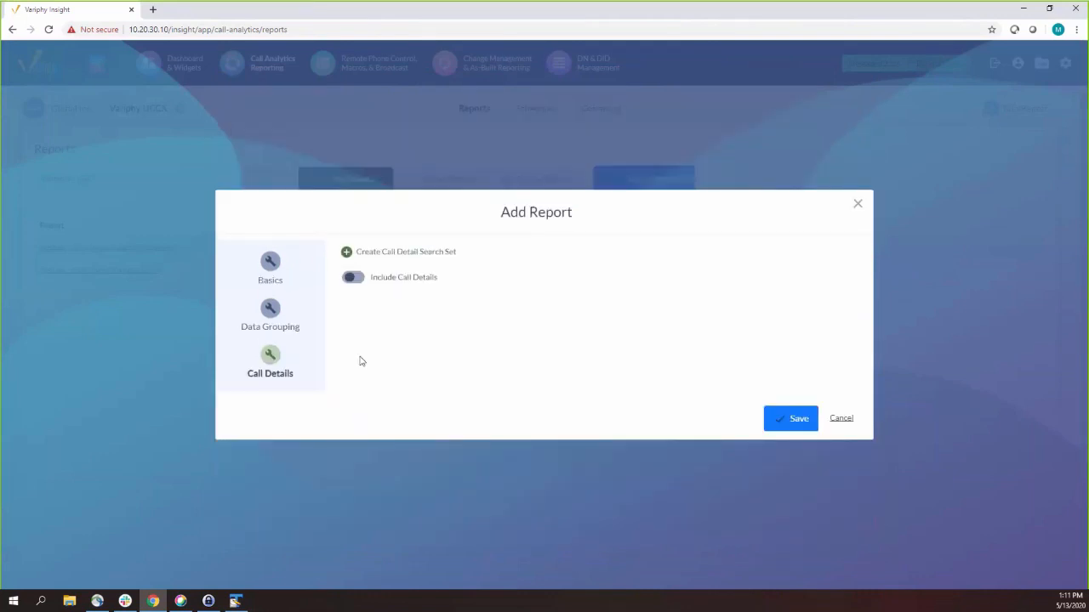
click(364, 284)
click(437, 235)
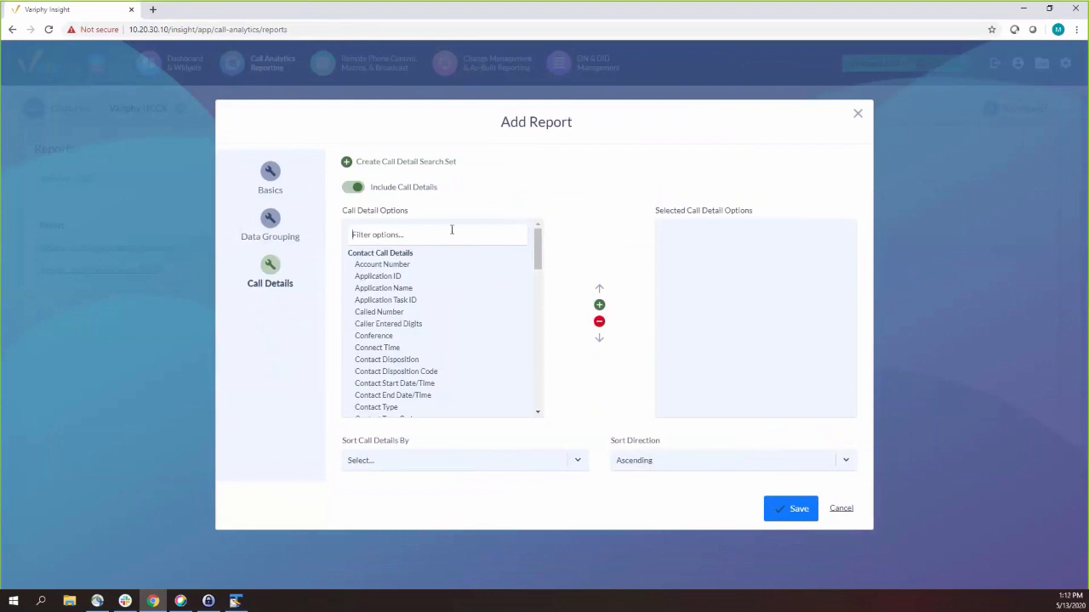
text(Time)
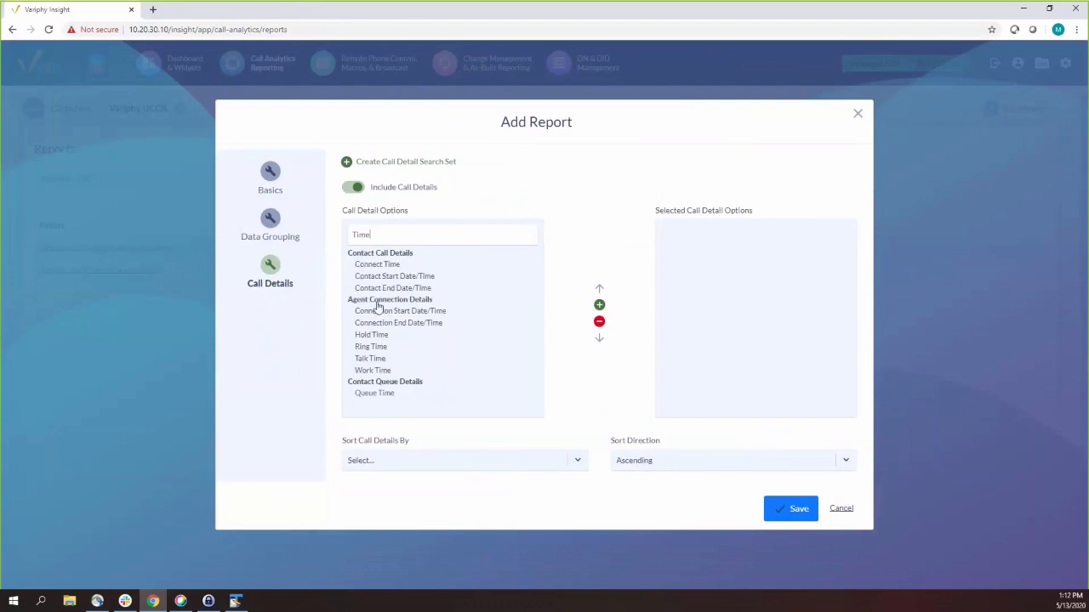
double_click(393, 280)
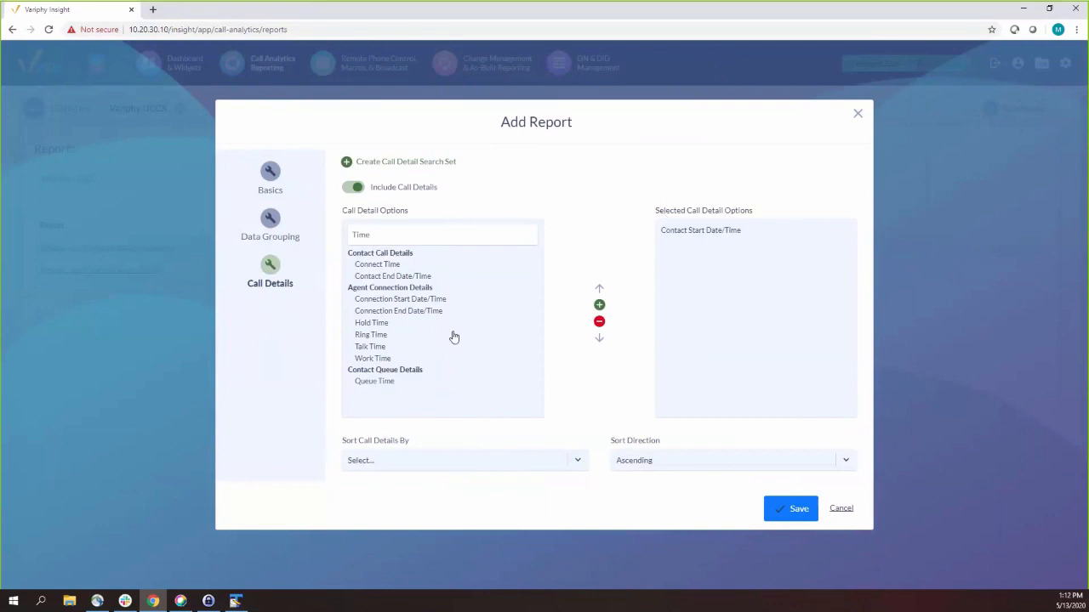
click(390, 302)
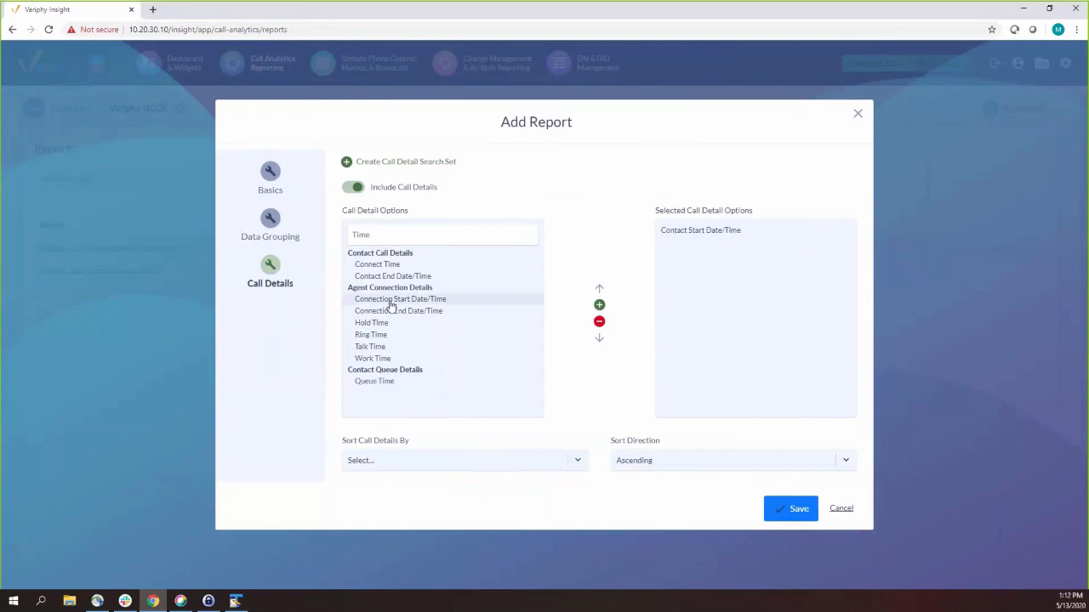
Add Originator DN and CSQ Name to the selected call details.
double_click(409, 235)
key(BackSpace)
text(Dn)
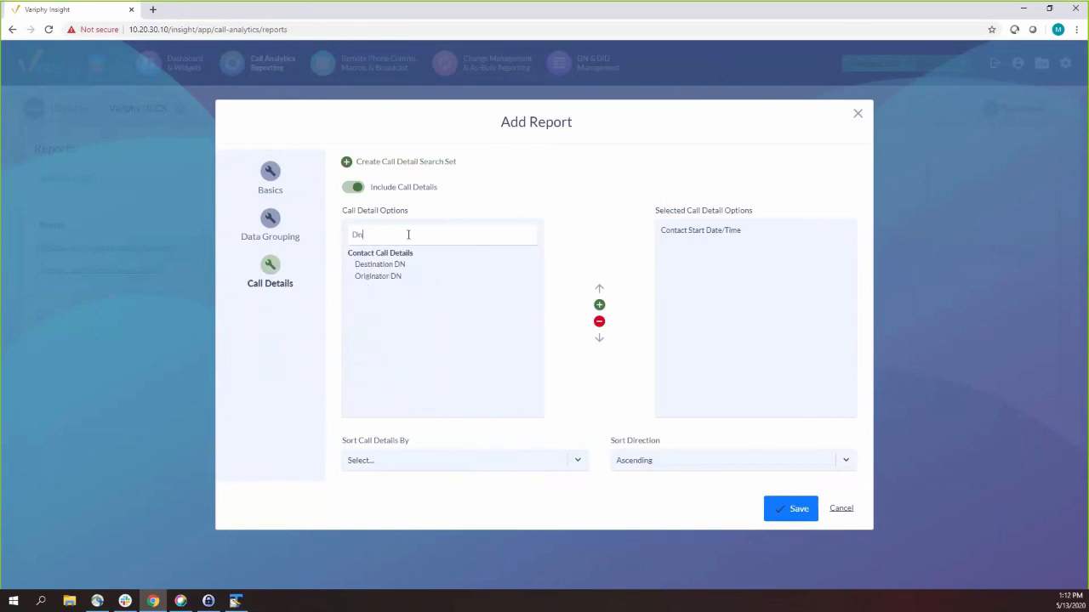
double_click(380, 277)
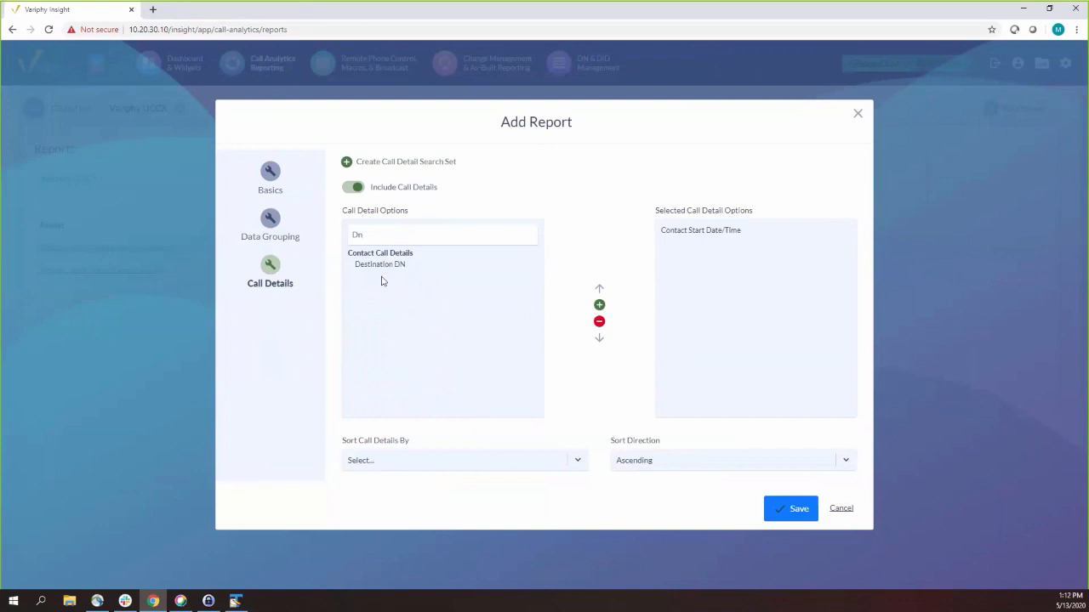
double_click(456, 236)
text(CSQ)
double_click(384, 265)
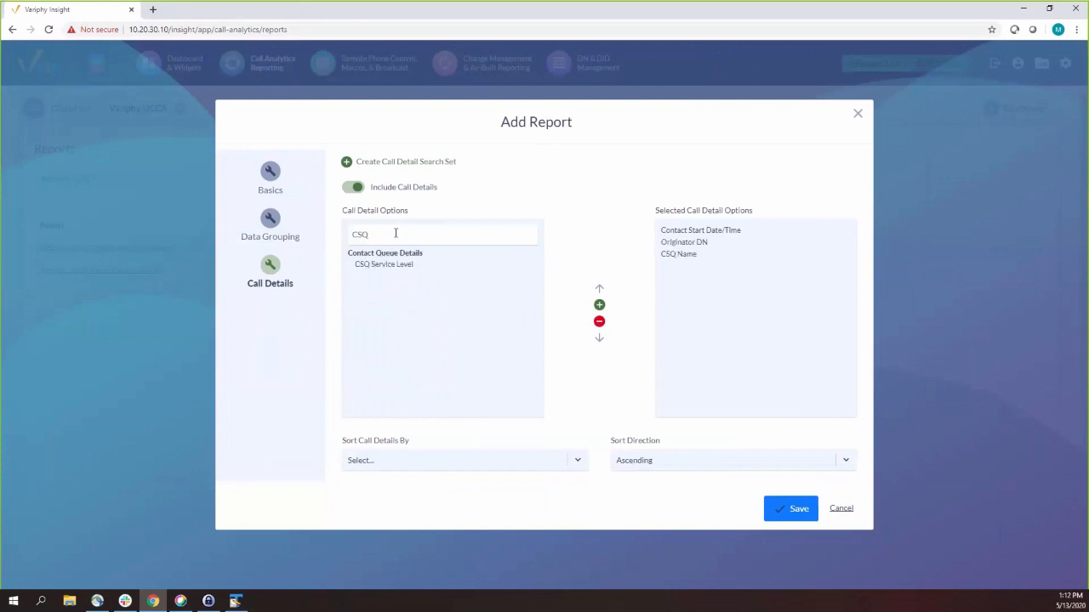
Add Queue Time and Custom Variable 4 to the selected call details.
double_click(396, 232)
text(QU)
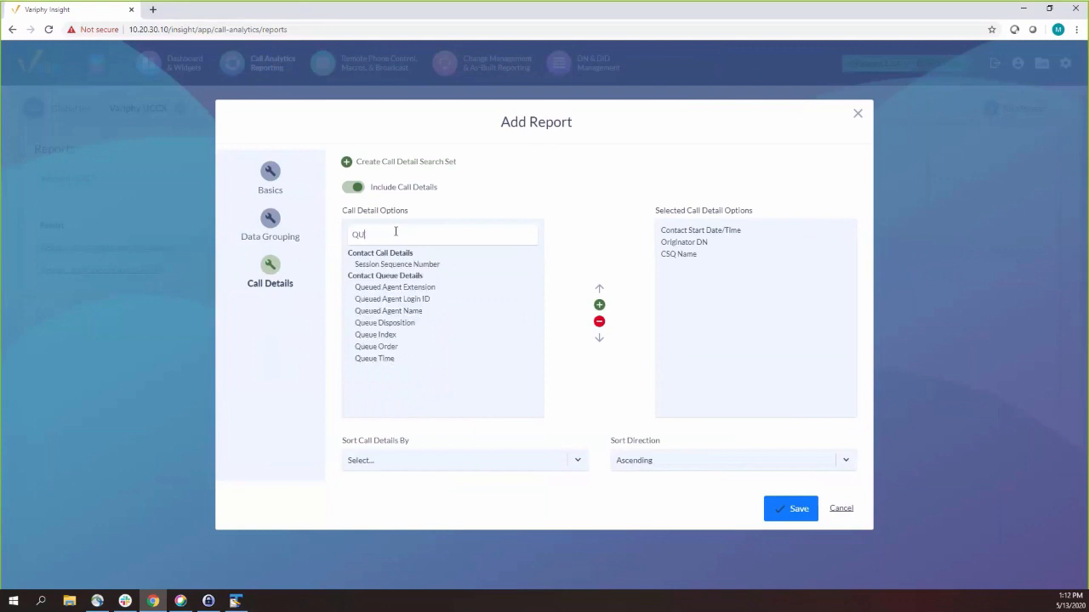
double_click(396, 232)
drag(372, 360, 699, 262)
double_click(433, 232)
text(Cust)
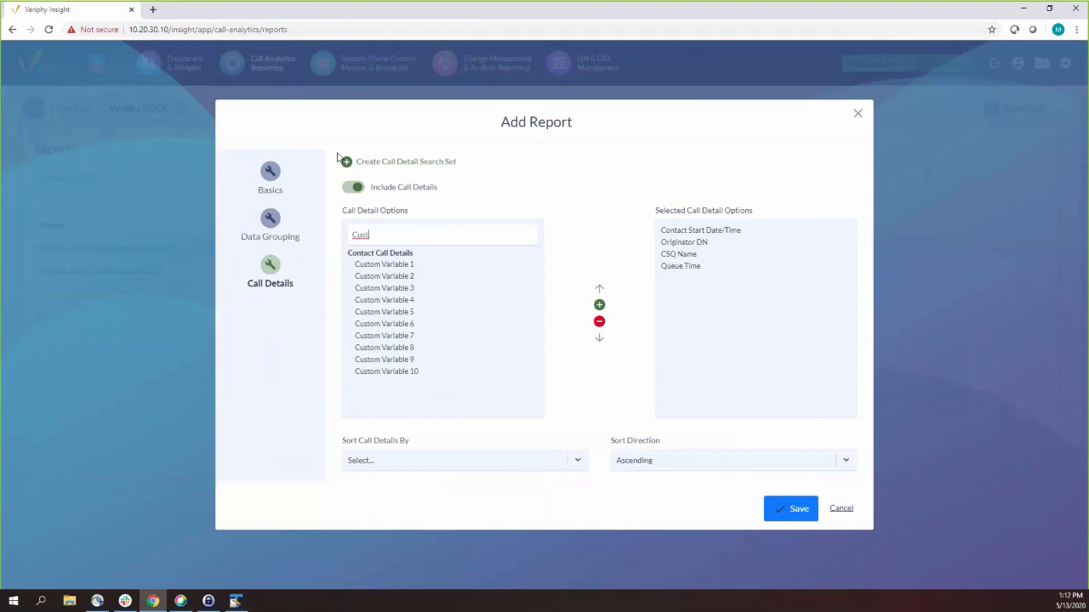
double_click(403, 302)
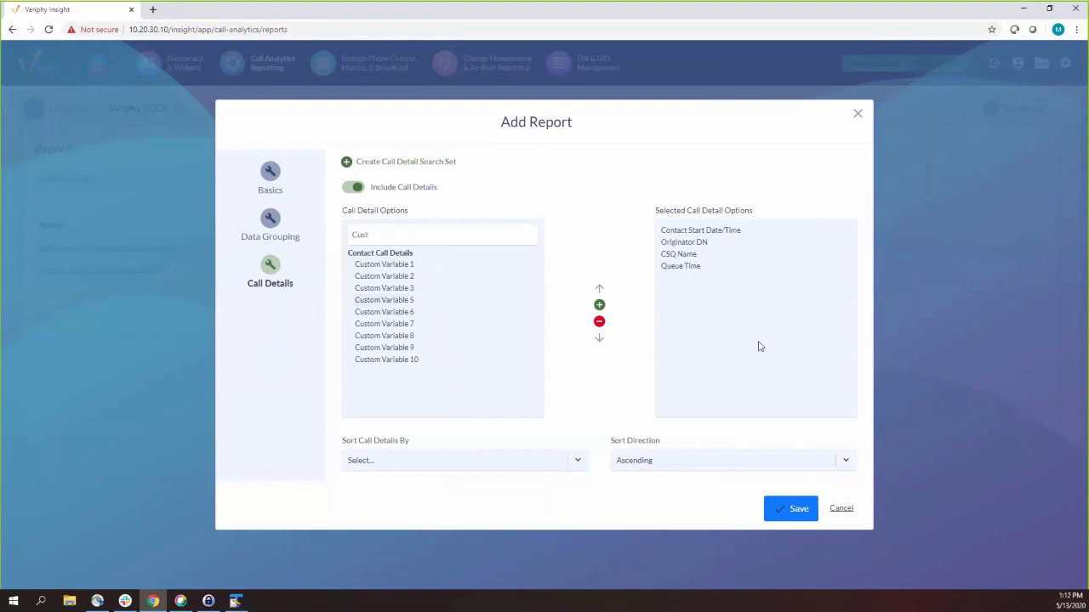
Add Contact Disposition to the selected call details and sort the details by Contact Start Date/Time.
double_click(460, 232)
text(Contact)
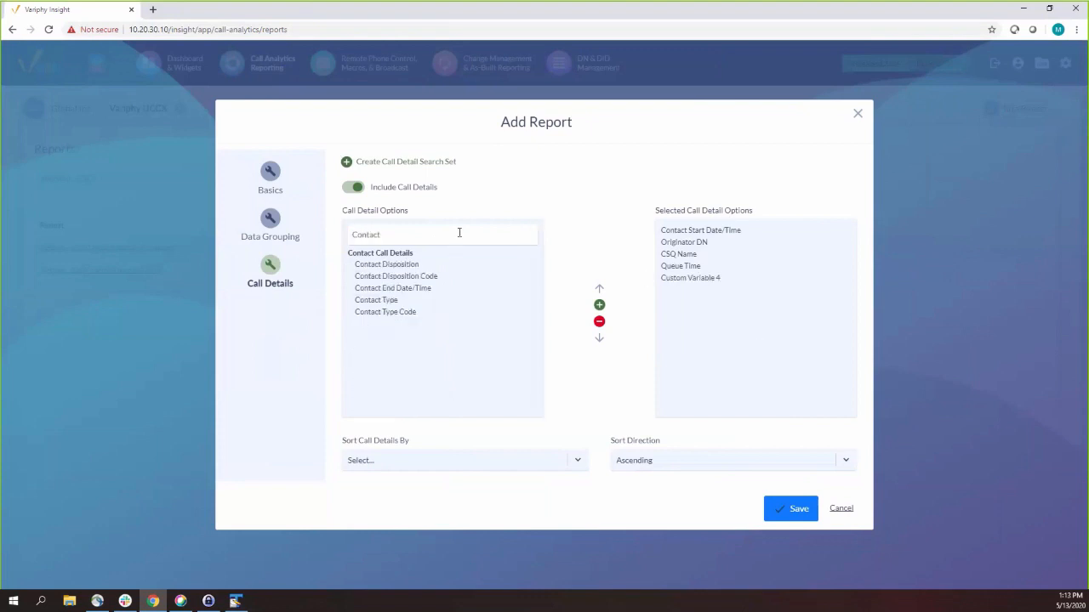
double_click(406, 264)
click(481, 464)
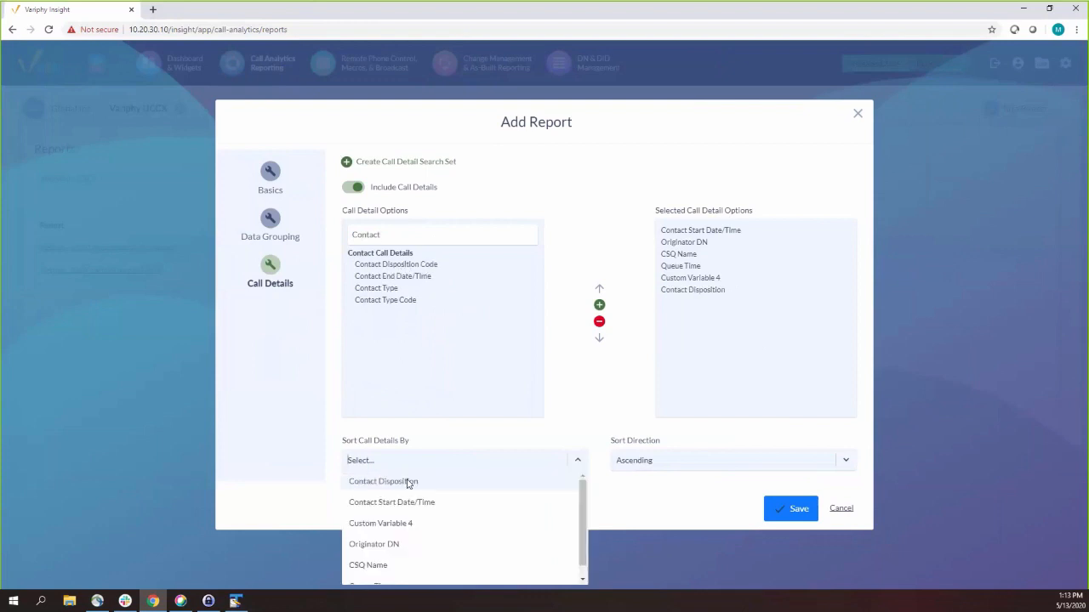
click(407, 566)
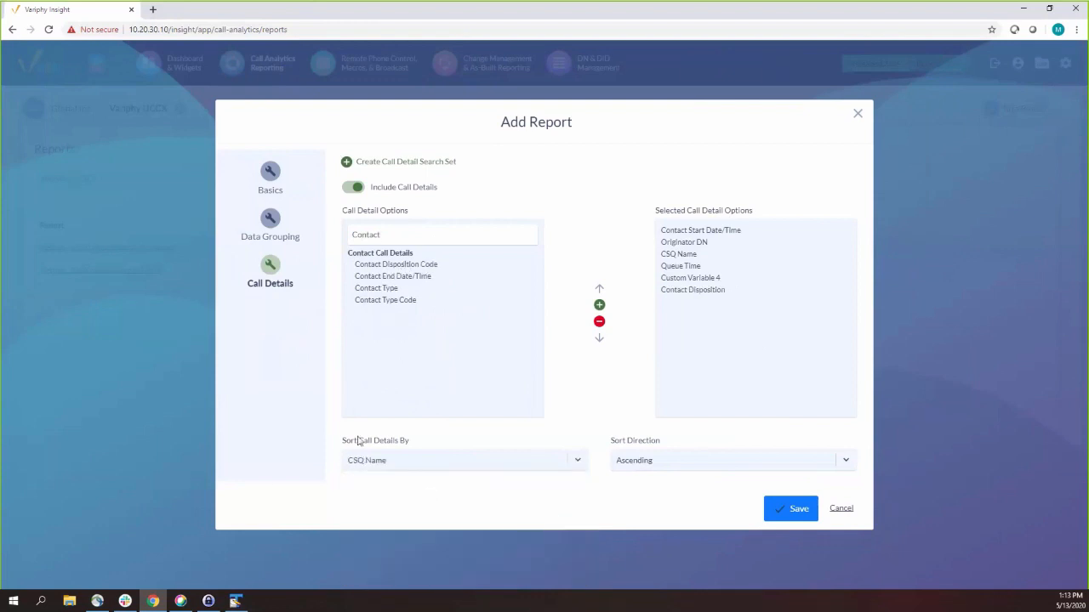
click(368, 460)
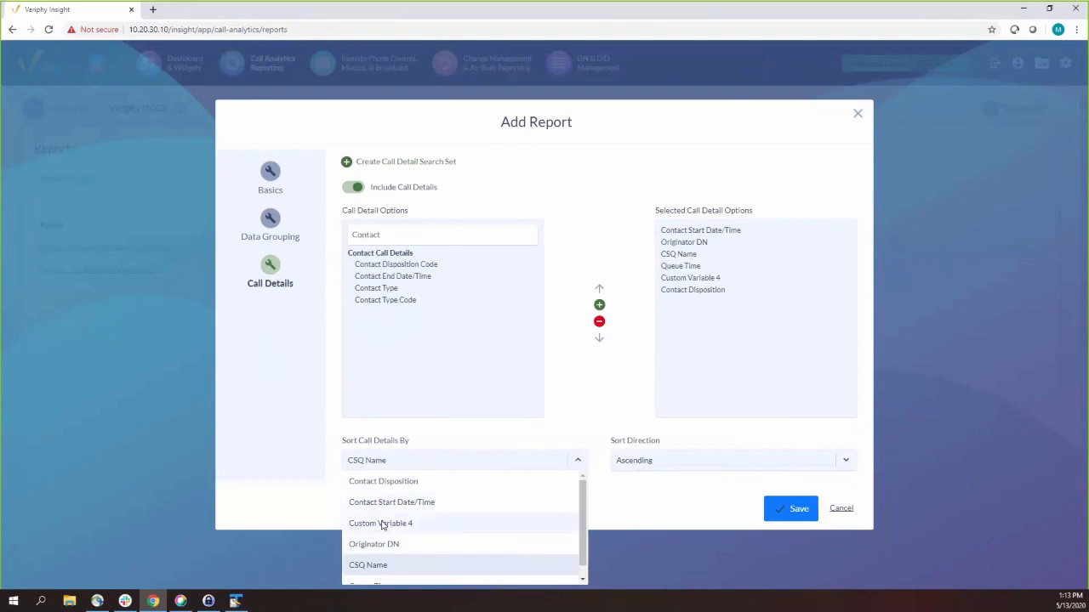
click(378, 502)
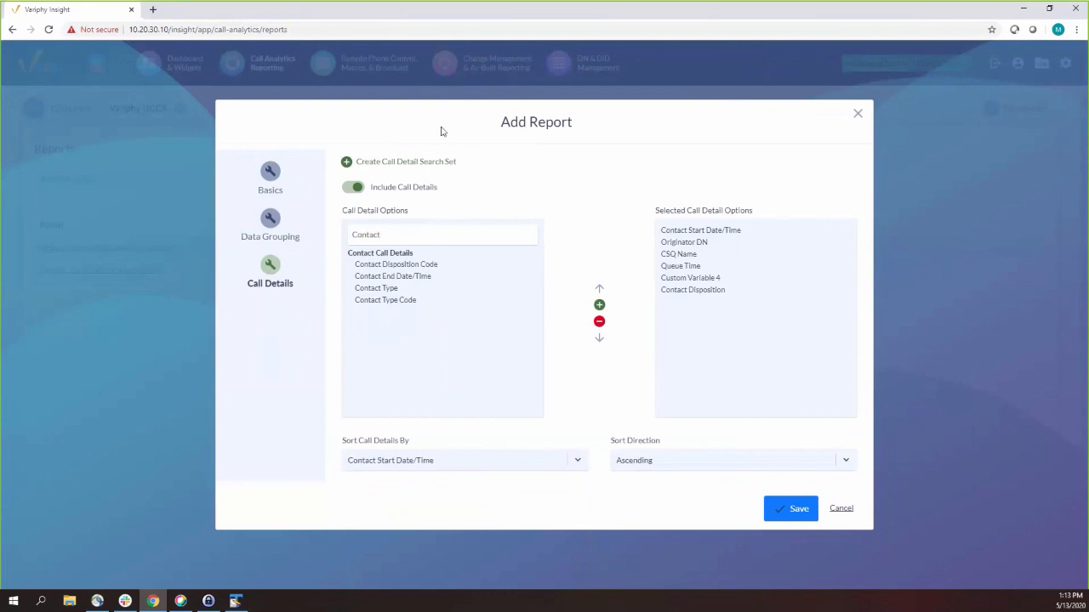
Create a call detail search set named "Abandoned".
click(347, 164)
click(405, 182)
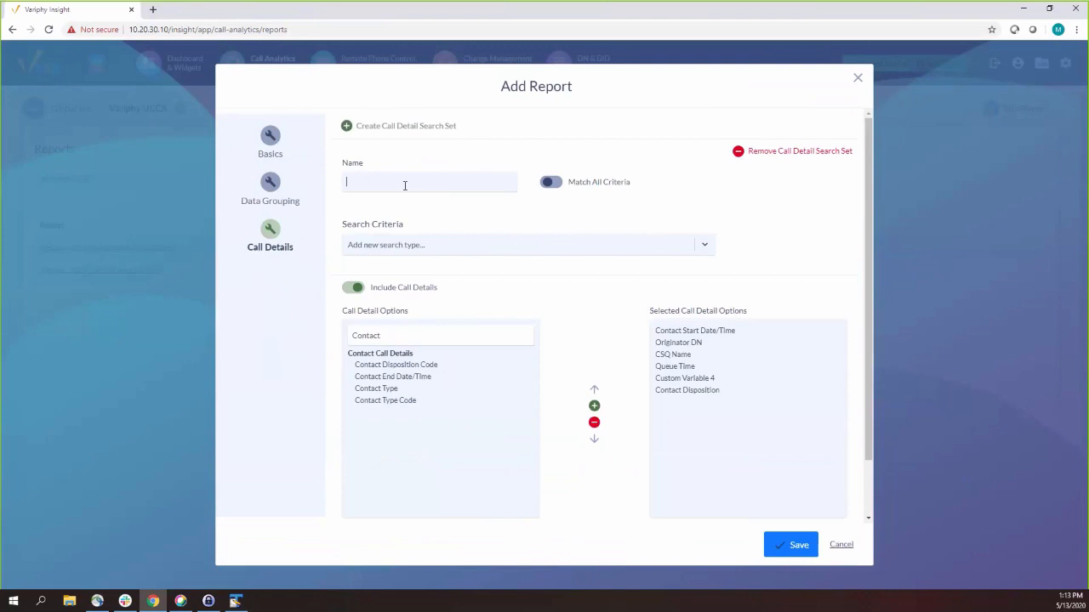
text(Abandoned)
Add a Contact Disposition criterion to the search set and set its value to Abandoned.
click(449, 246)
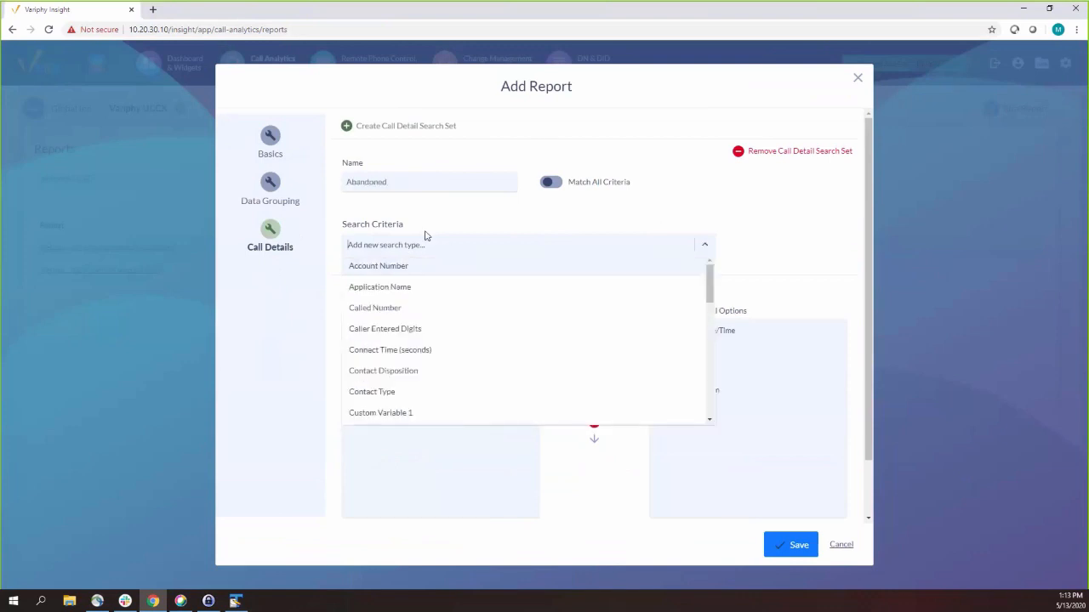
click(392, 376)
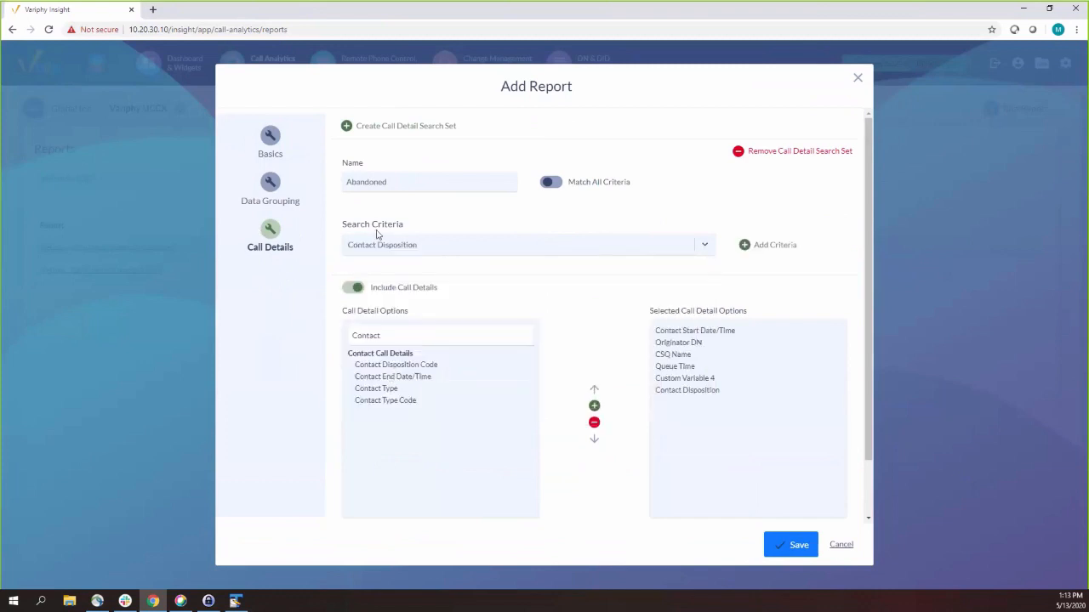
click(745, 246)
click(426, 313)
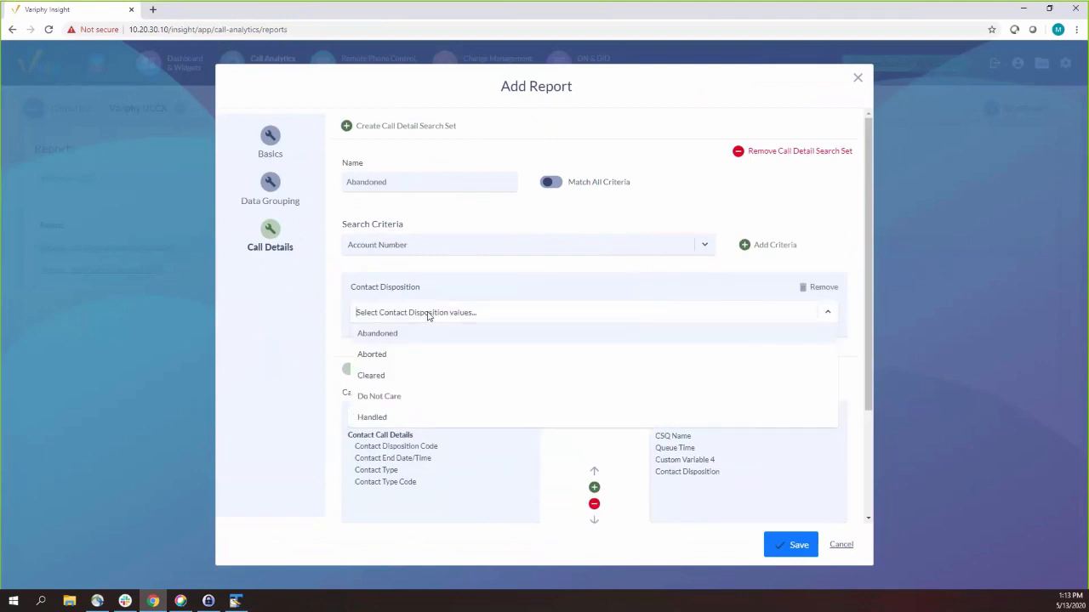
click(374, 334)
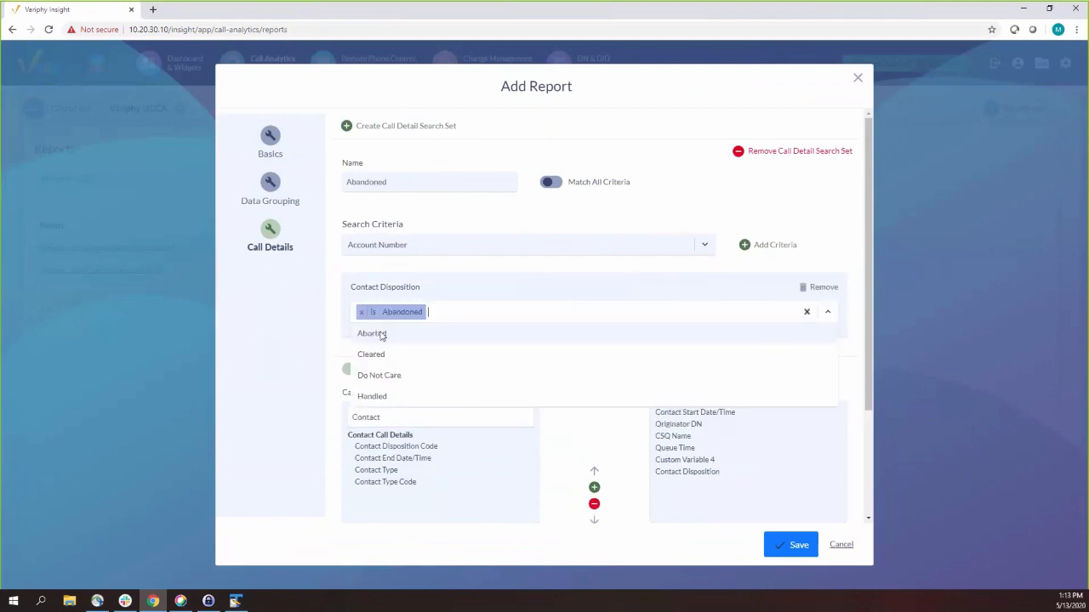
click(330, 303)
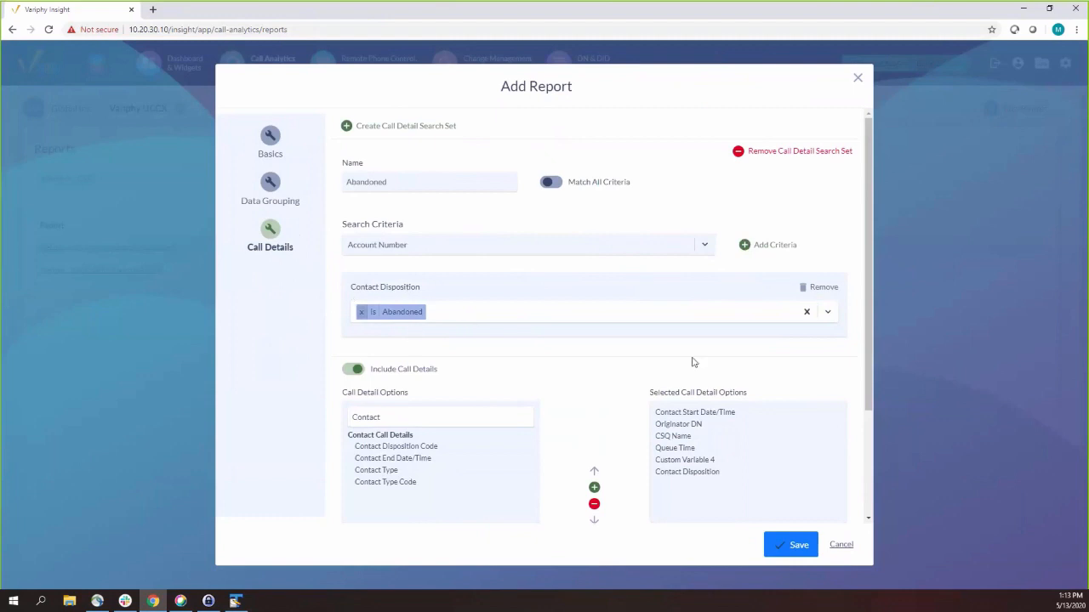
Switch the Abandoned value in the Contact Disposition criterion from "is" to "is not".
click(736, 314)
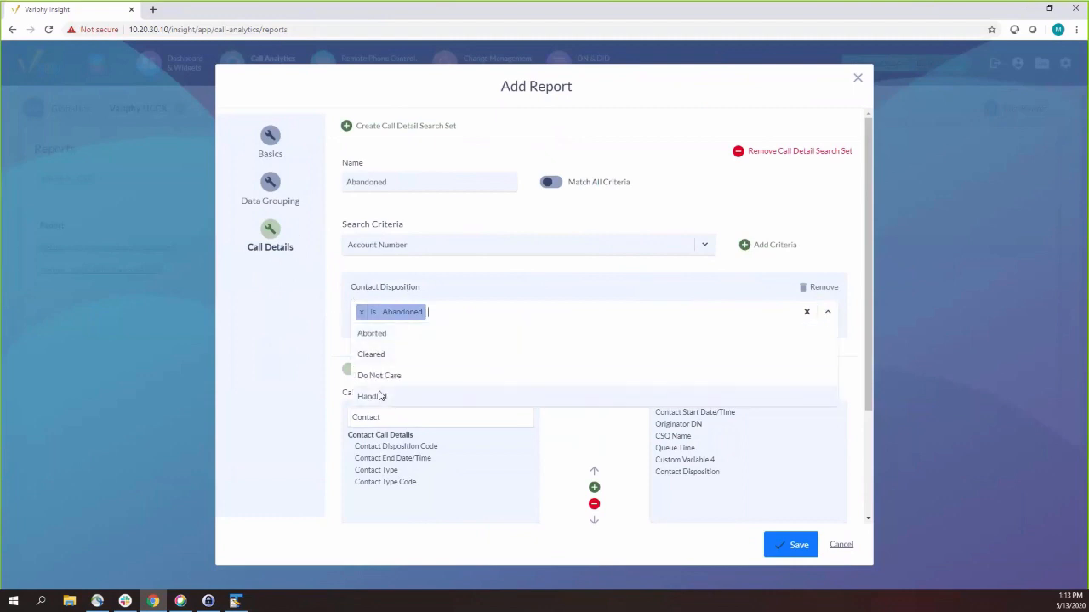
click(345, 315)
click(374, 314)
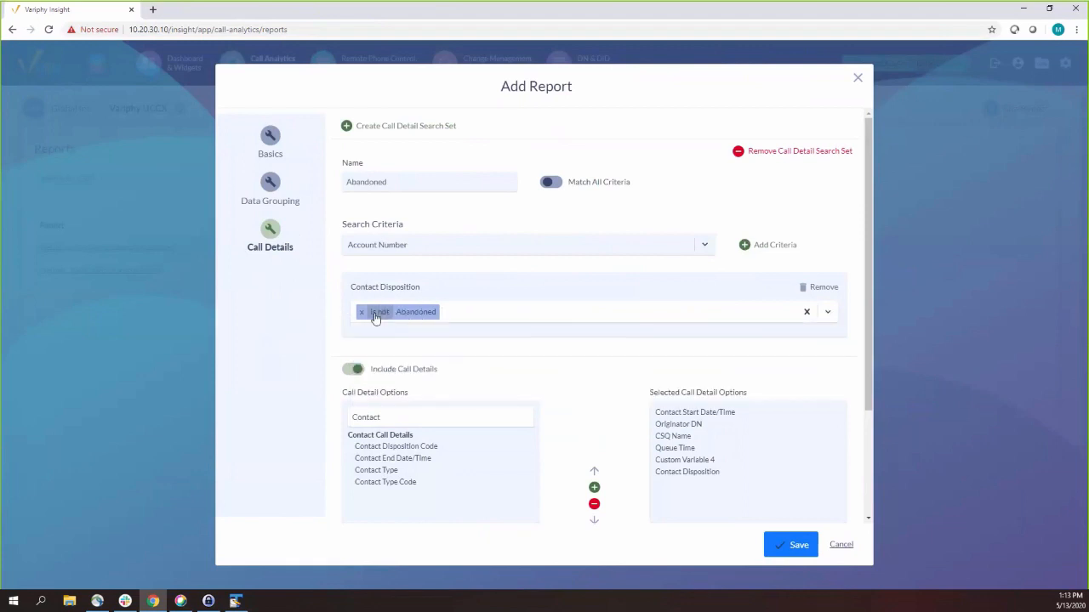
Switch the Abandoned value in the Contact Disposition criterion back to "is" and save the report.
click(375, 313)
click(790, 545)
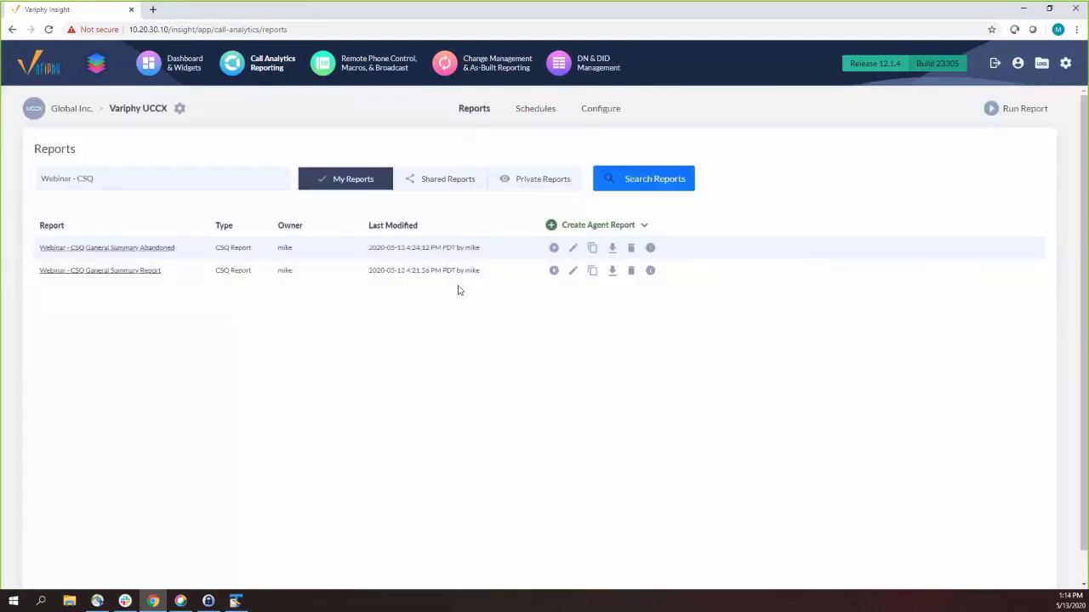
Run the CSQ General Summary Abandoned report as a PDF download for the Previous Day range and view the file.
click(553, 249)
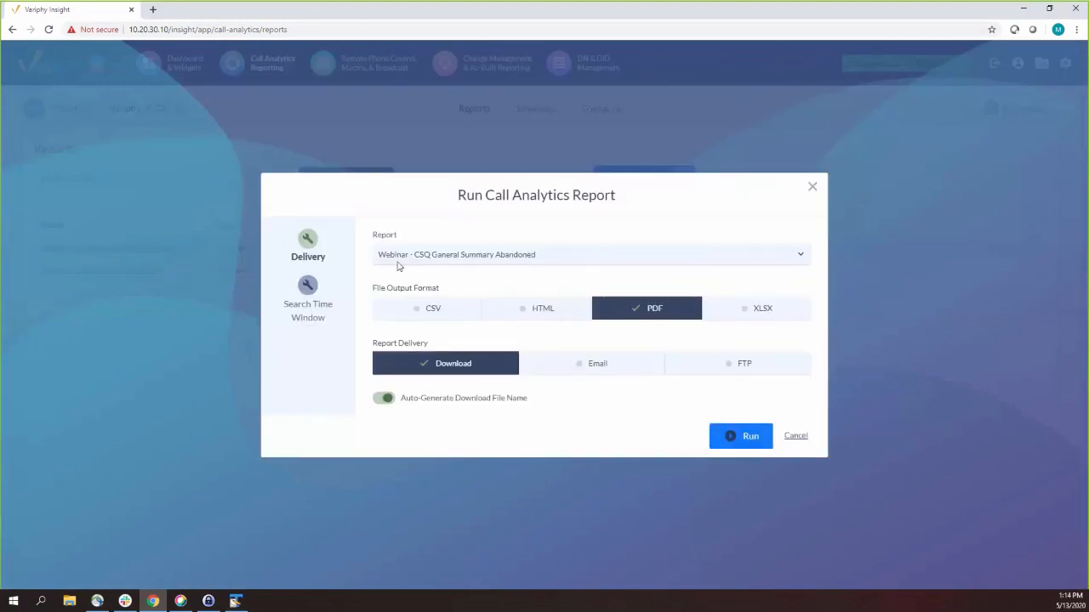
click(326, 289)
click(415, 241)
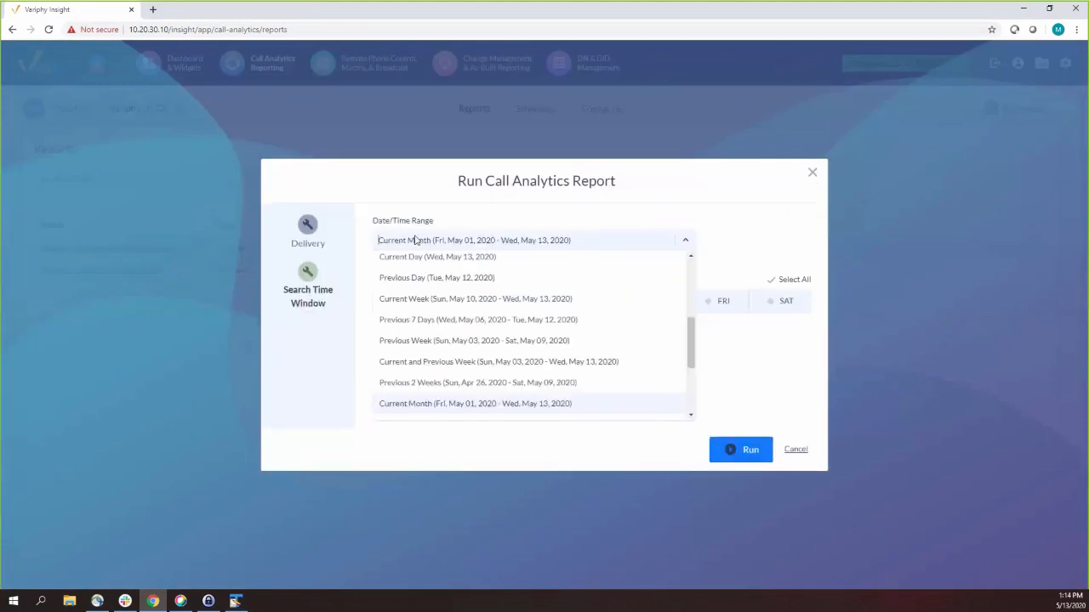
text(previous)
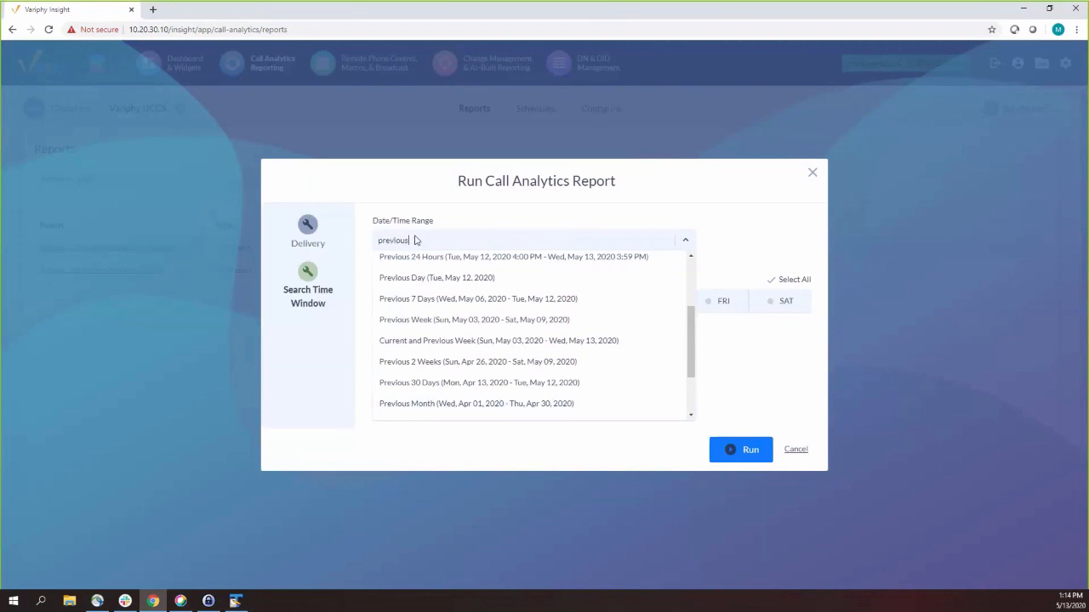
click(413, 277)
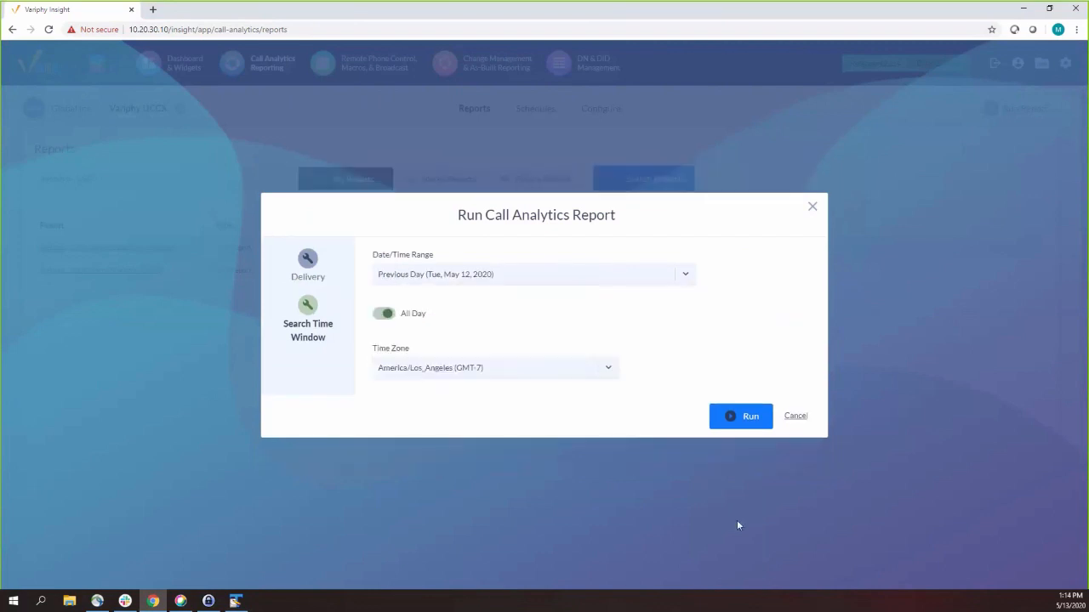
click(740, 419)
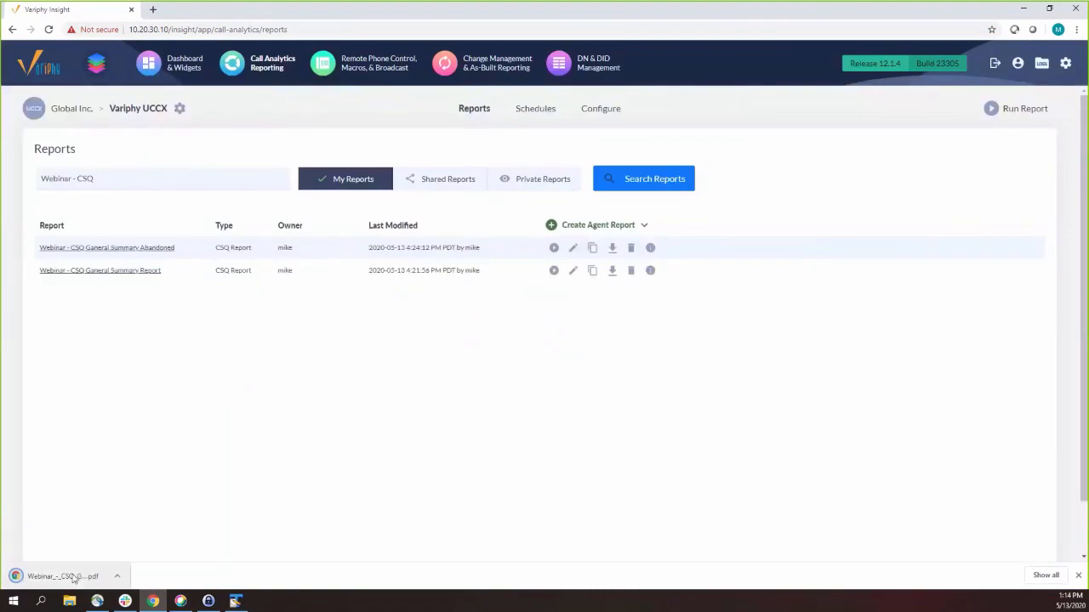
click(74, 578)
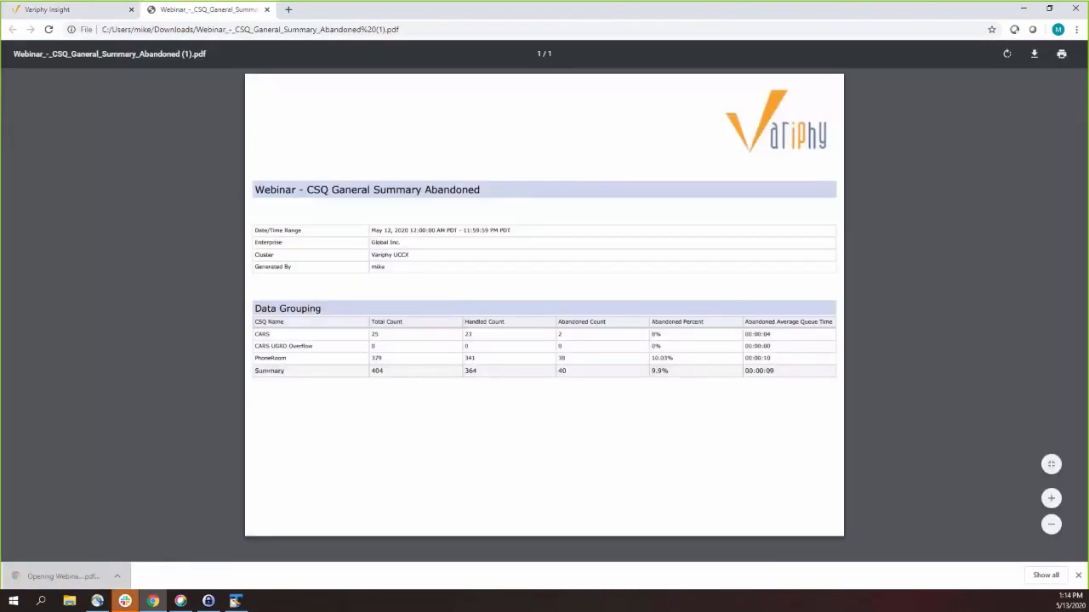
click(267, 9)
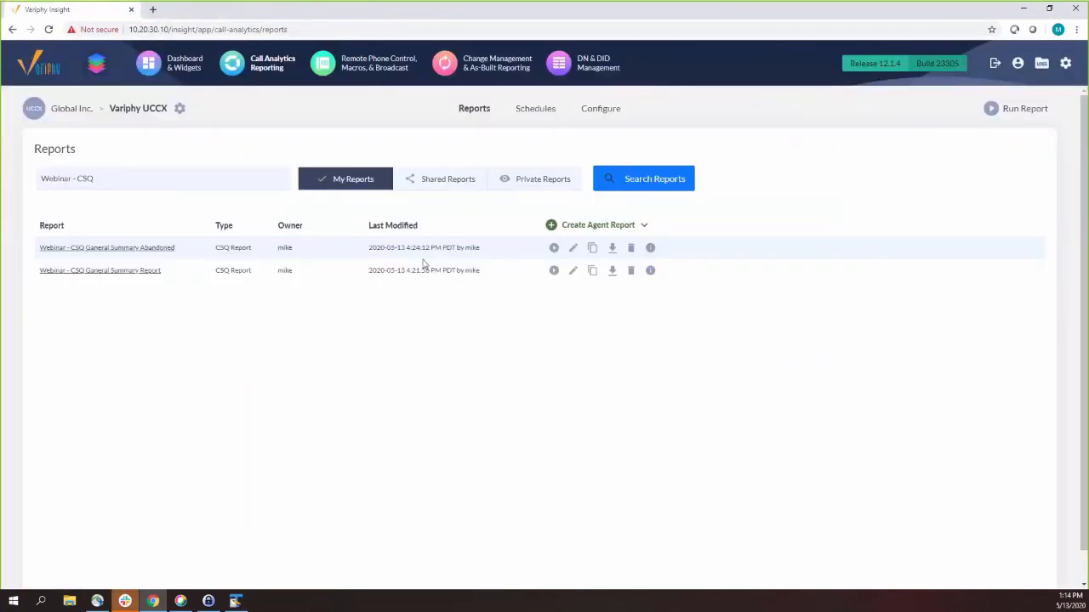
Rerun the CSQ General Summary Abandoned report with the same Previous Day range and check the new PDF.
click(553, 248)
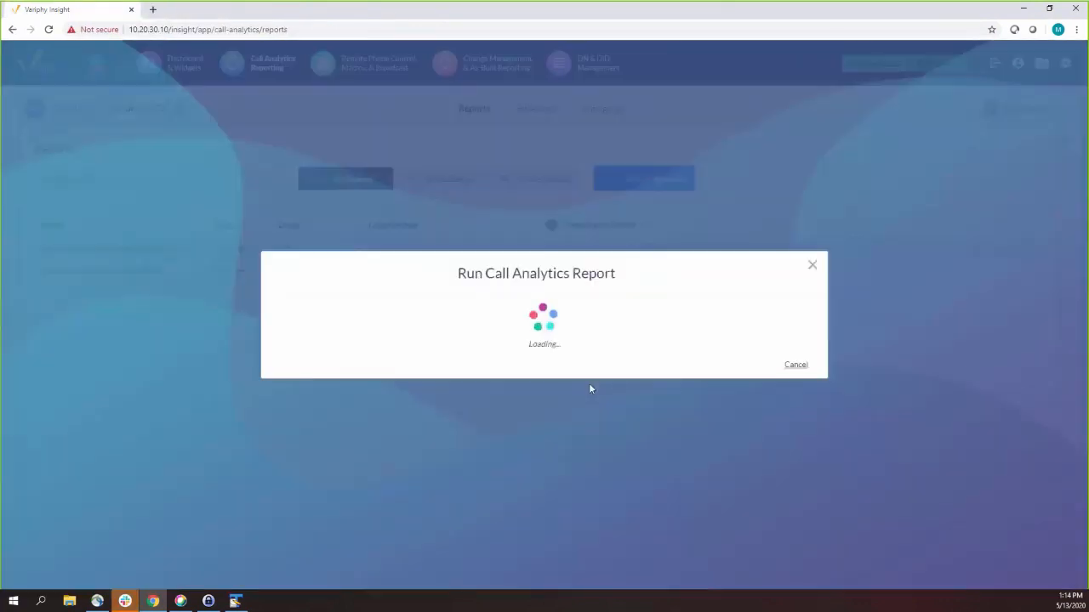
click(309, 289)
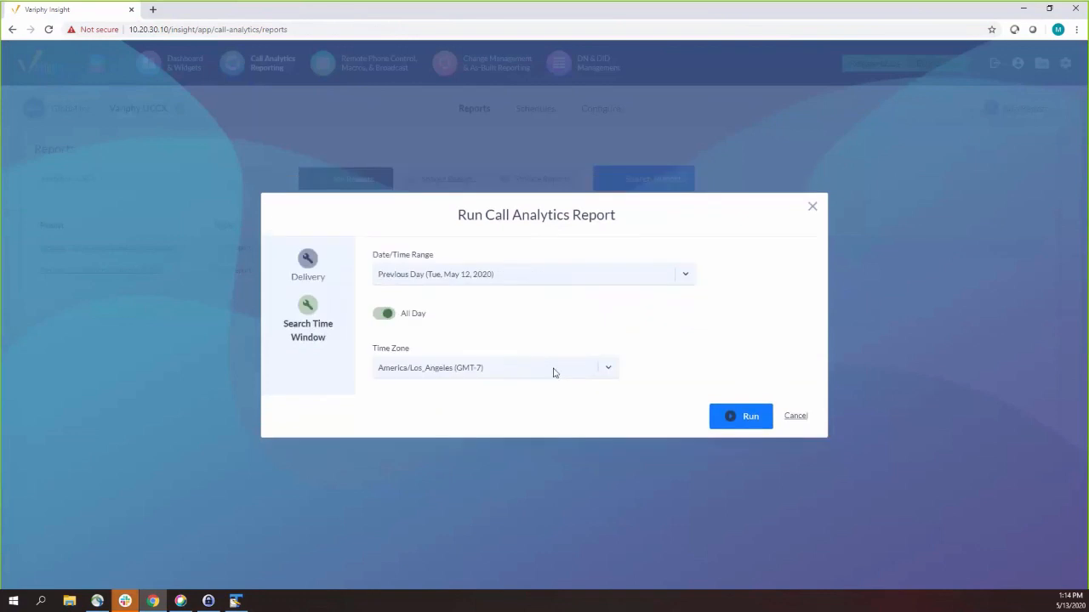
click(742, 416)
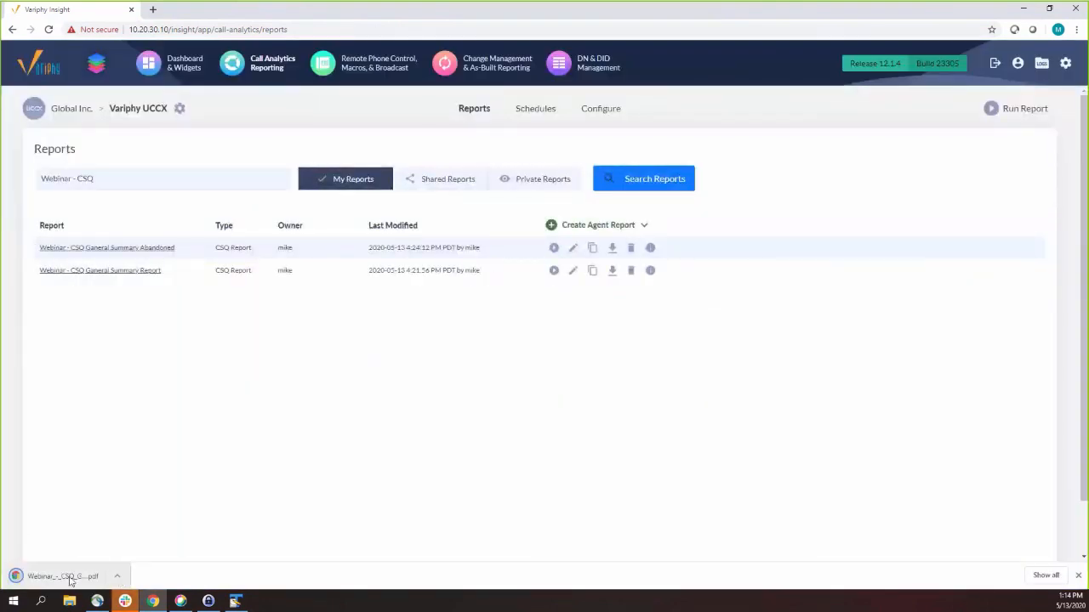
click(70, 579)
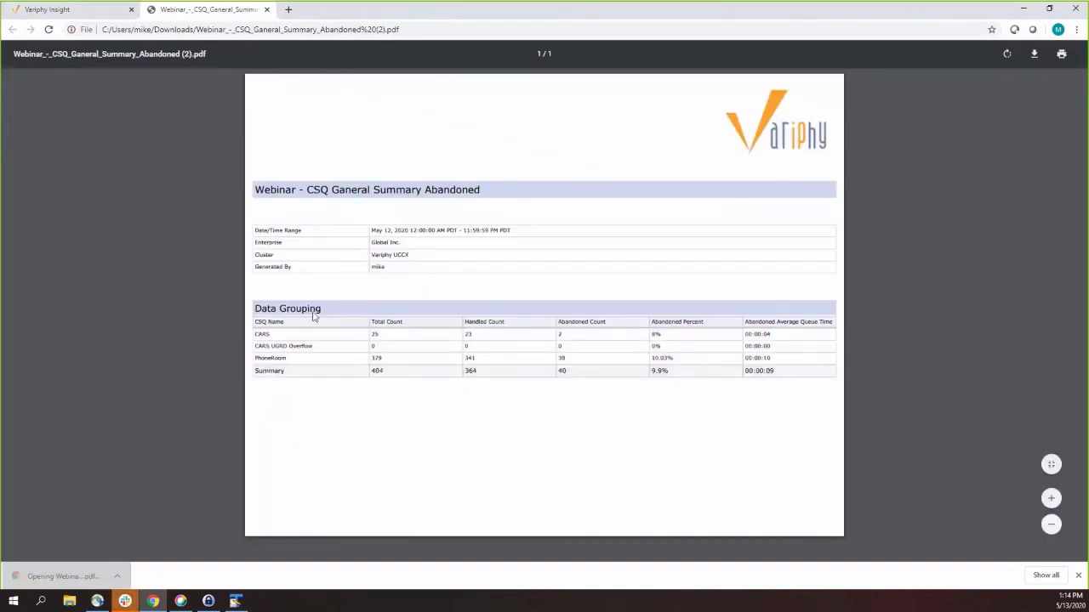
click(266, 9)
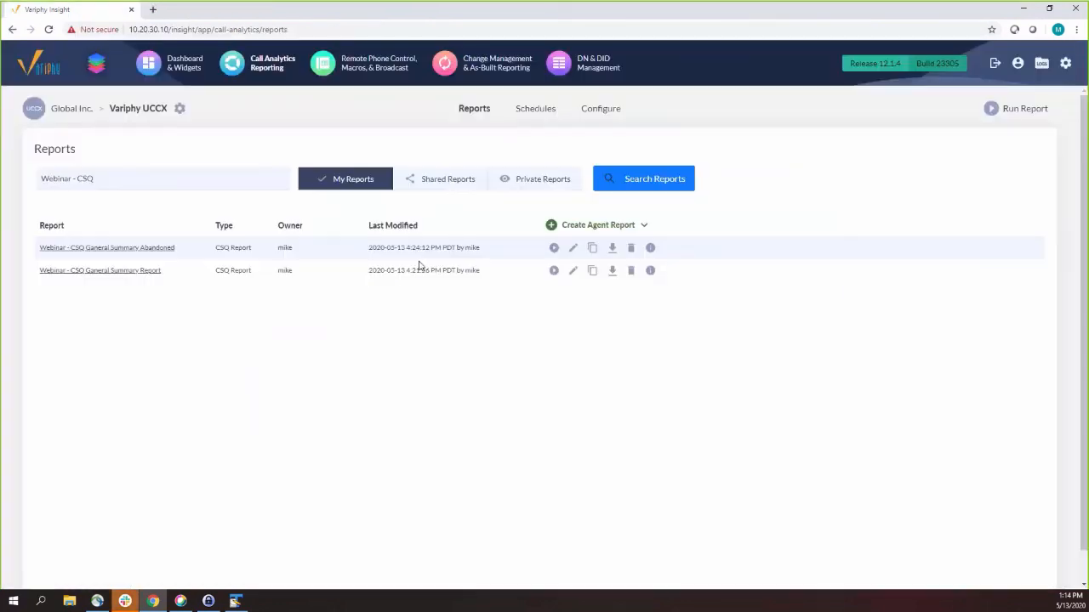
Check the saved settings of the two CSQ General Summary reports, closing each without changes.
click(573, 247)
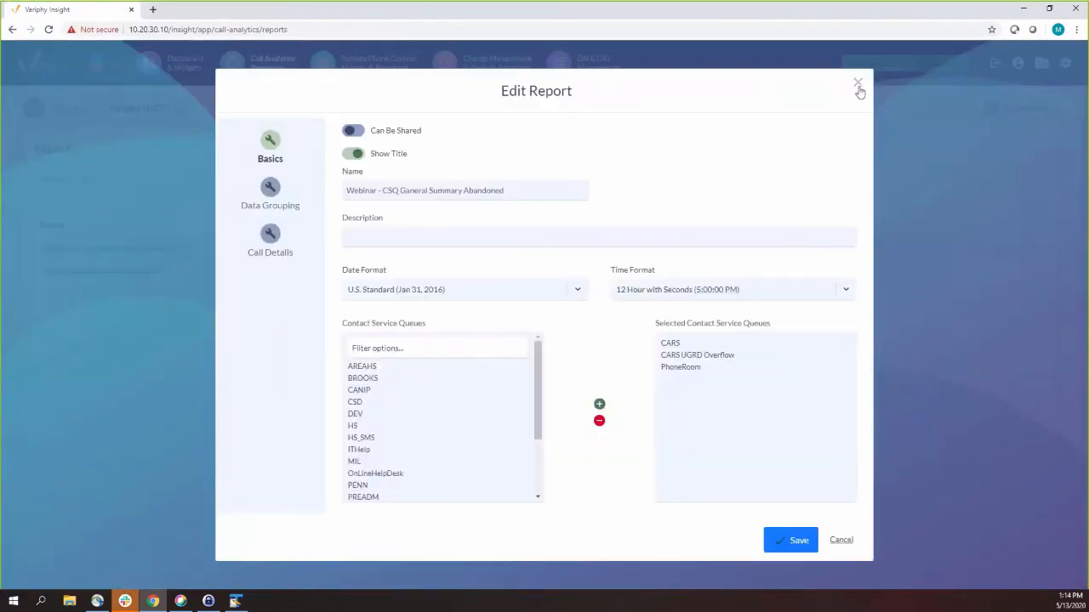
click(857, 85)
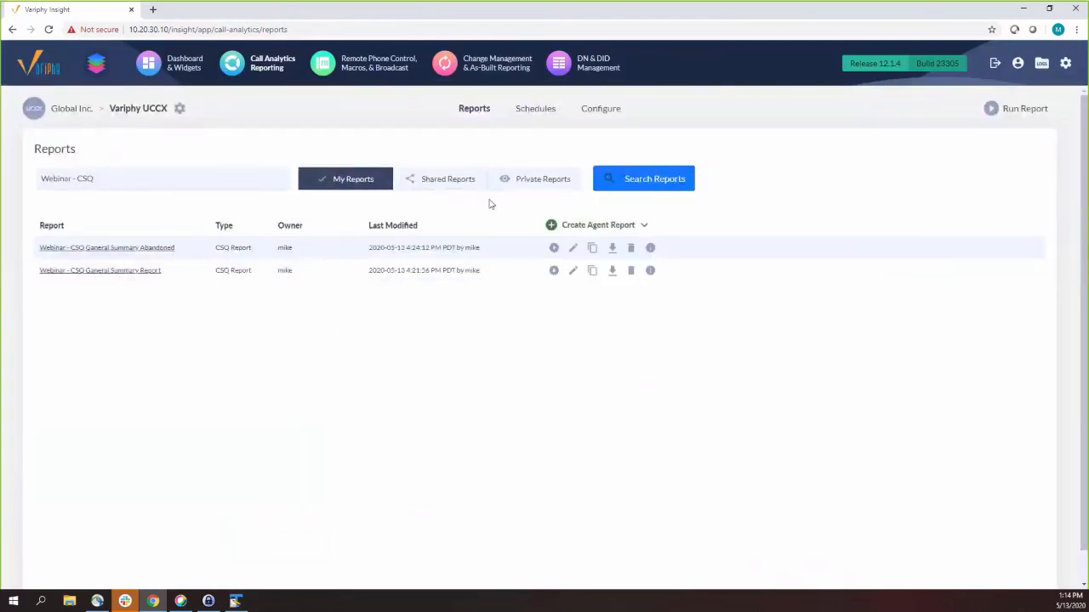
click(572, 271)
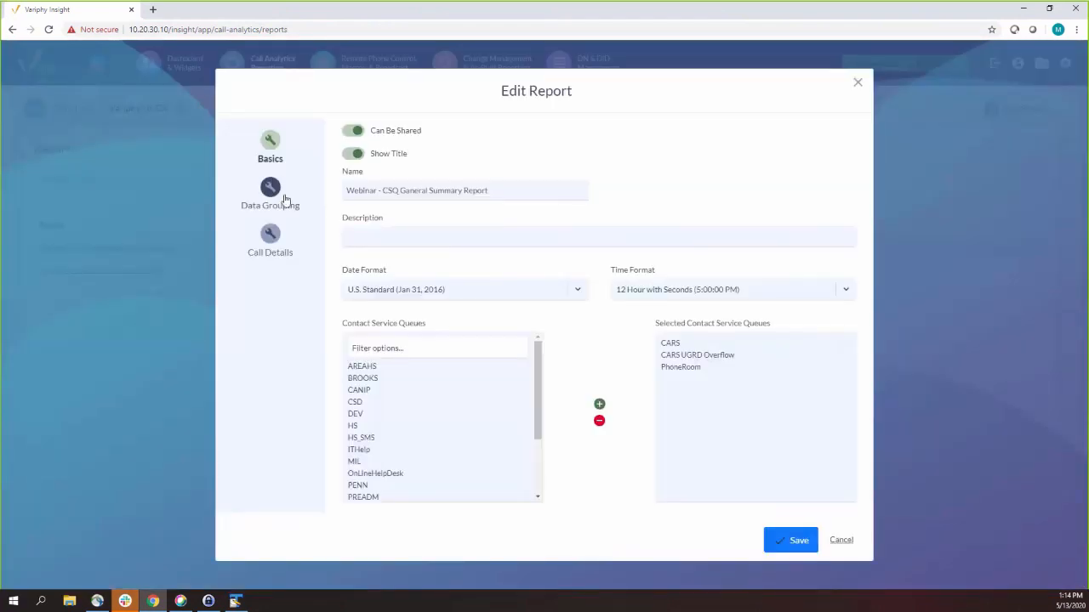
click(270, 238)
click(856, 205)
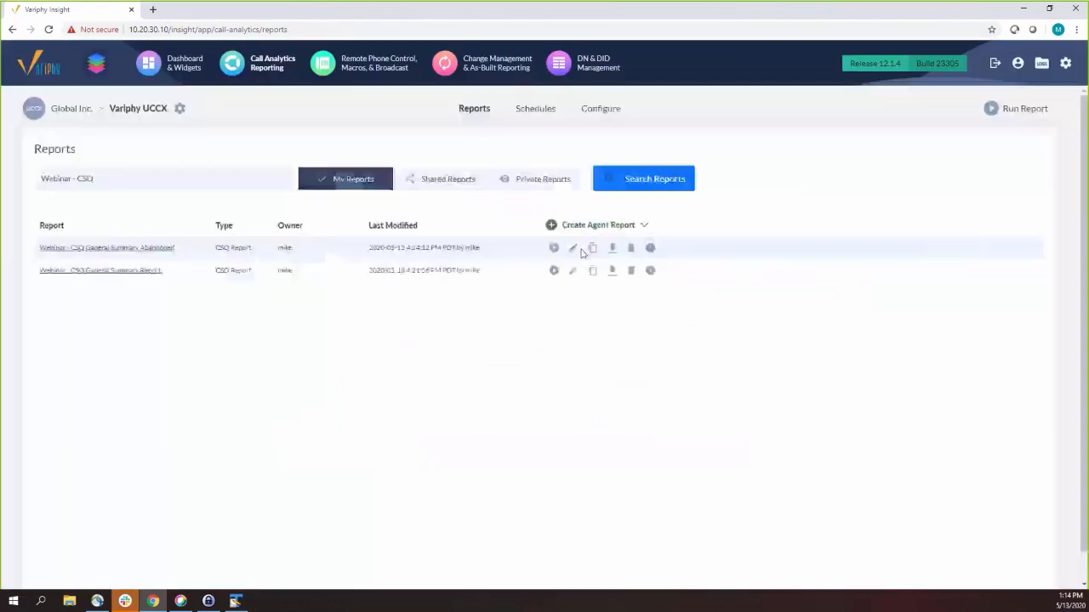
click(583, 225)
click(591, 247)
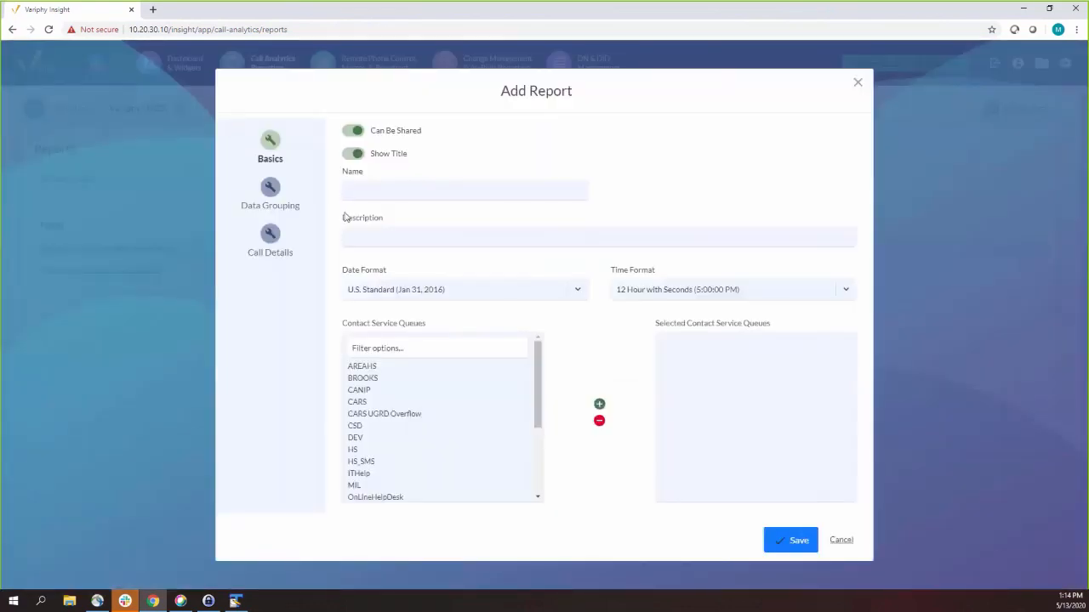
click(361, 188)
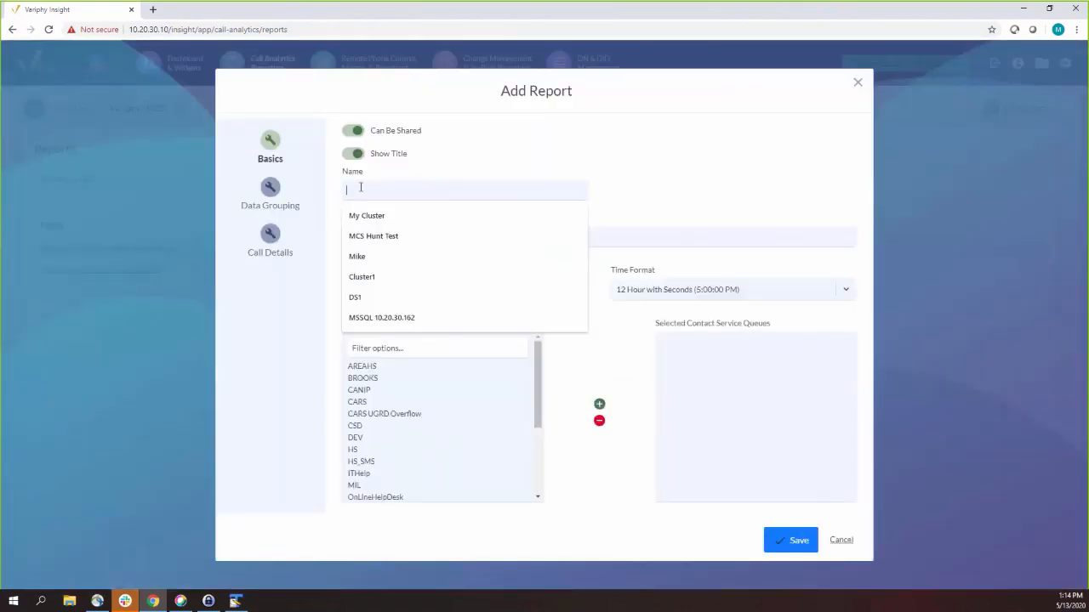
click(857, 82)
Clear the report search filter and rename the CSQ abandoned detail report as "Webinar - CSQ Abandoned Detail".
key(ctrl+a)
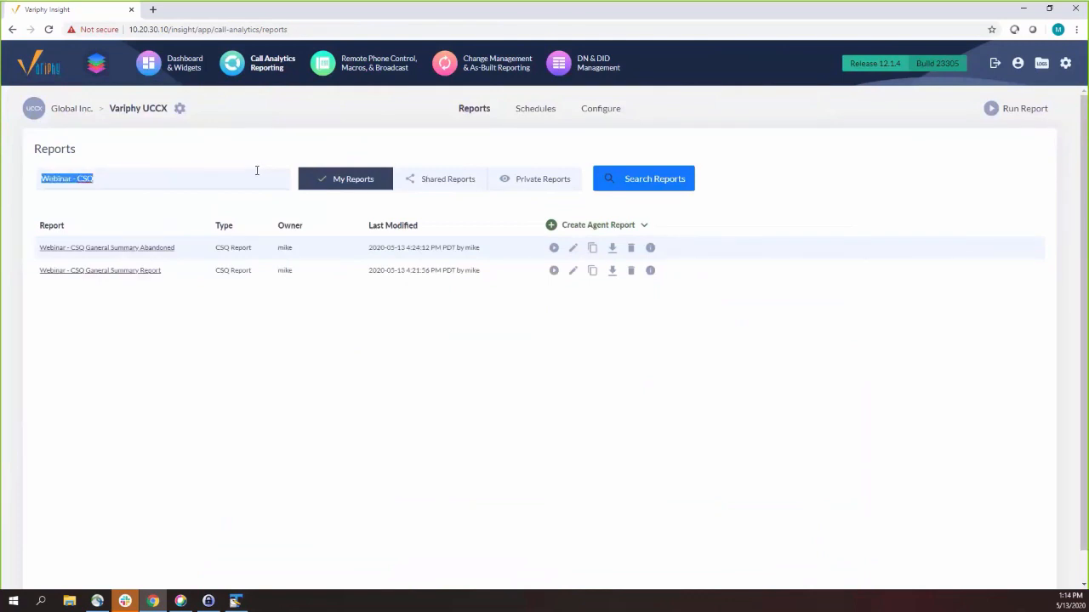
key(BackSpace)
scroll(347, 247, down, 2)
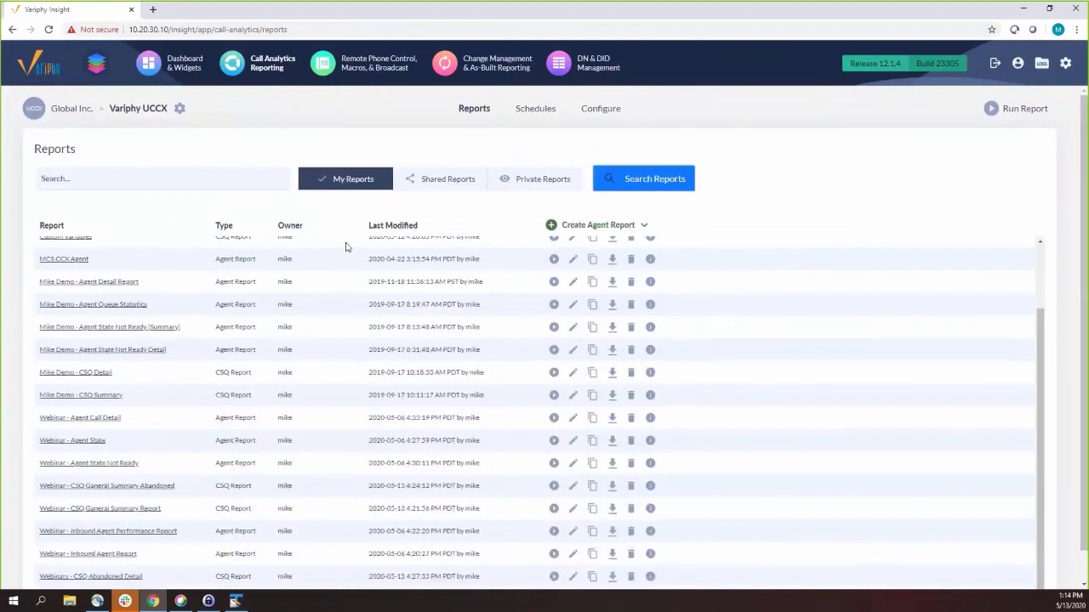
scroll(375, 347, down, 1)
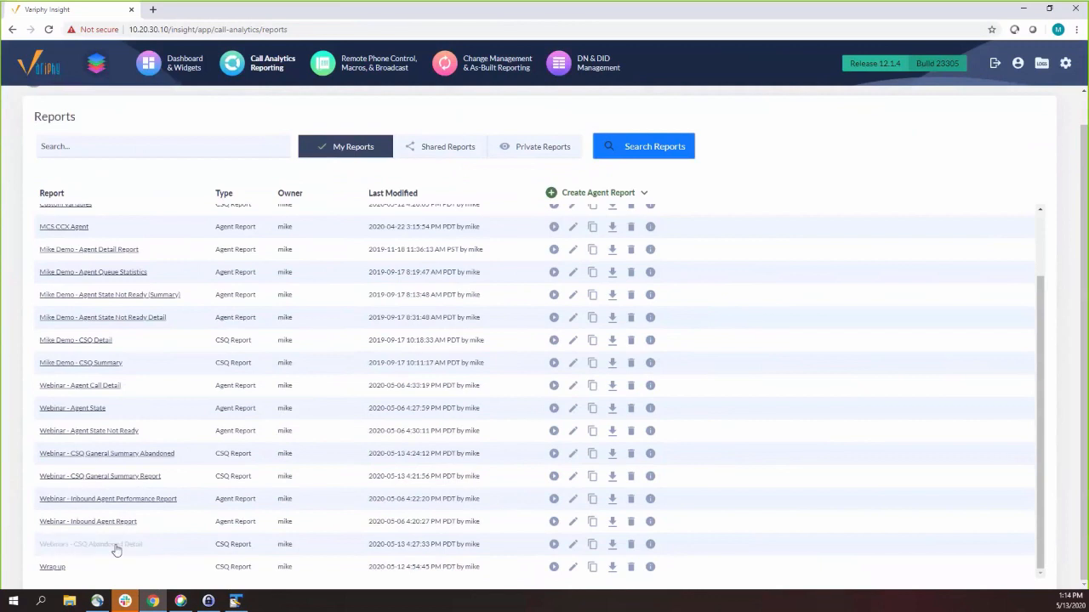
click(572, 544)
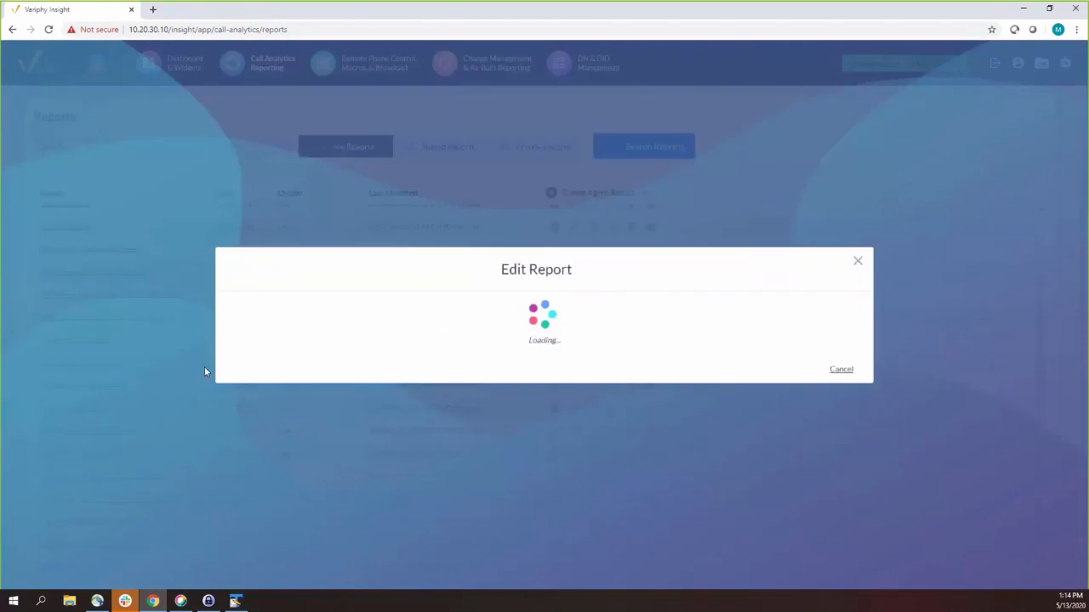
click(380, 190)
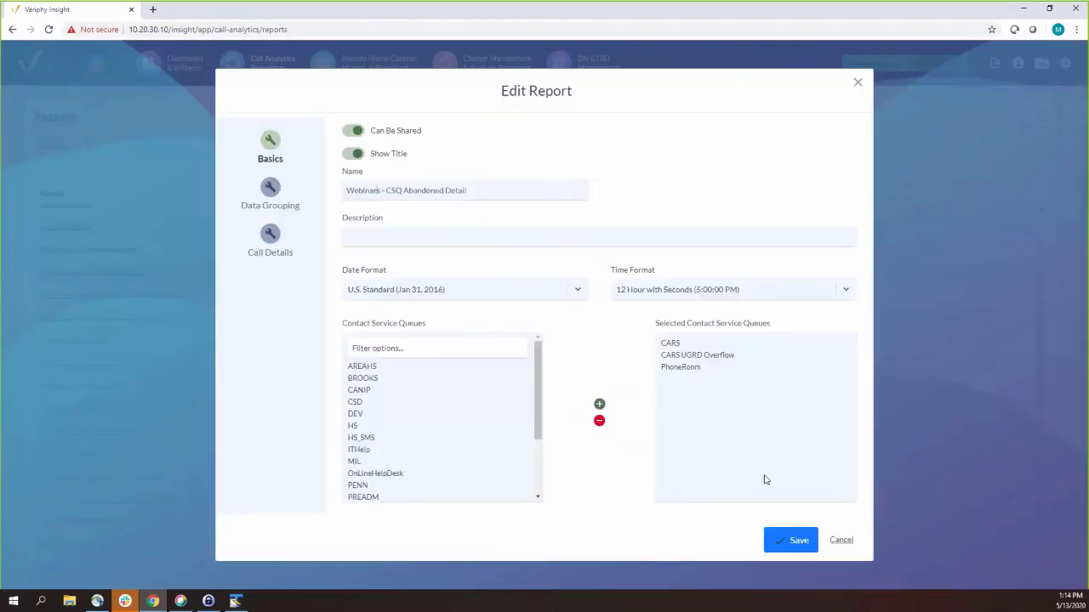
click(800, 541)
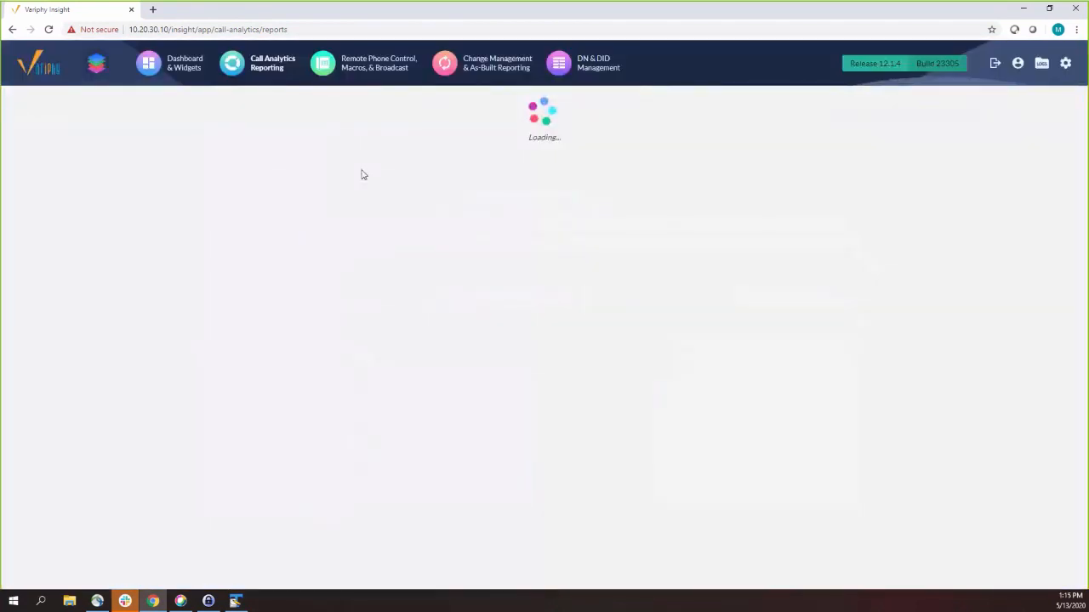
Search the saved reports for "Webinar - CSQ".
click(192, 179)
text(Webinar)
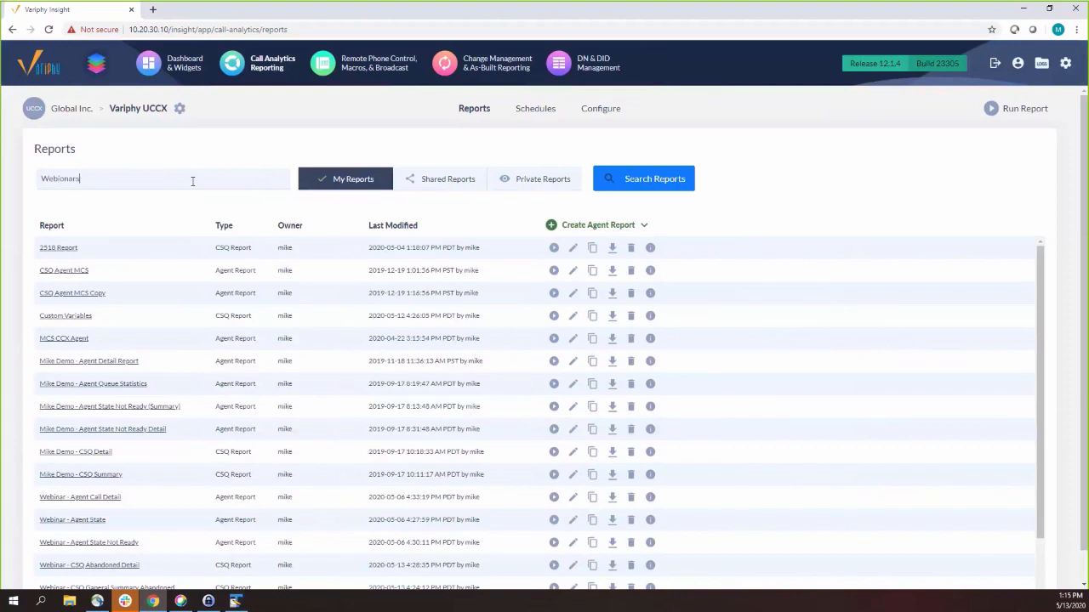
key(BackSpace)
key(BackSpace)
key(BackSpace)
key(BackSpace)
text(nars)
text(CSQ)
click(633, 182)
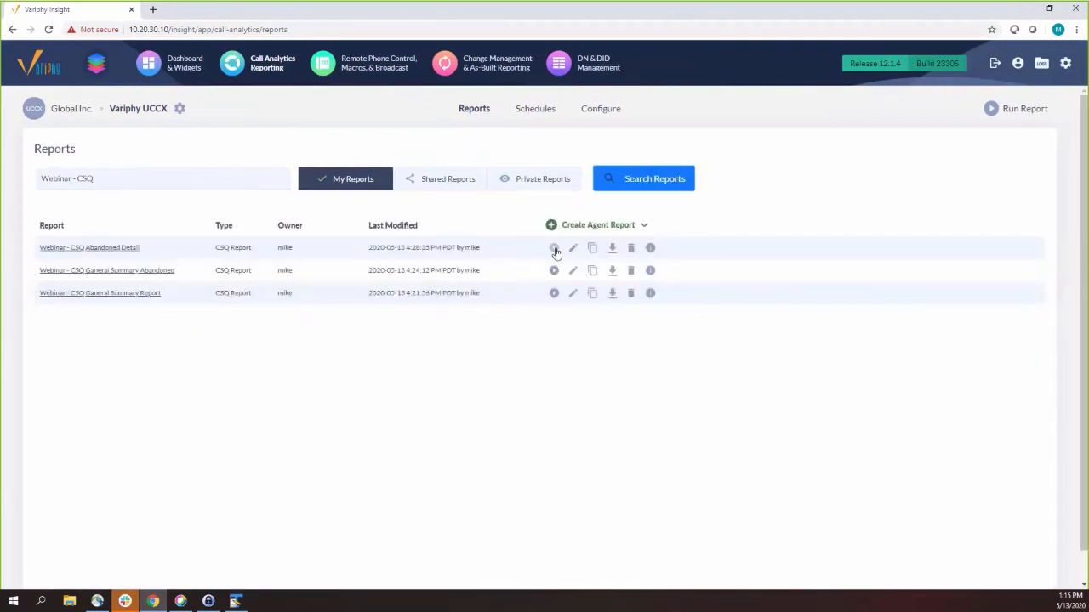
Run the Webinar - CSQ Abandoned Detail report with the current run settings and open the downloaded PDF.
click(554, 249)
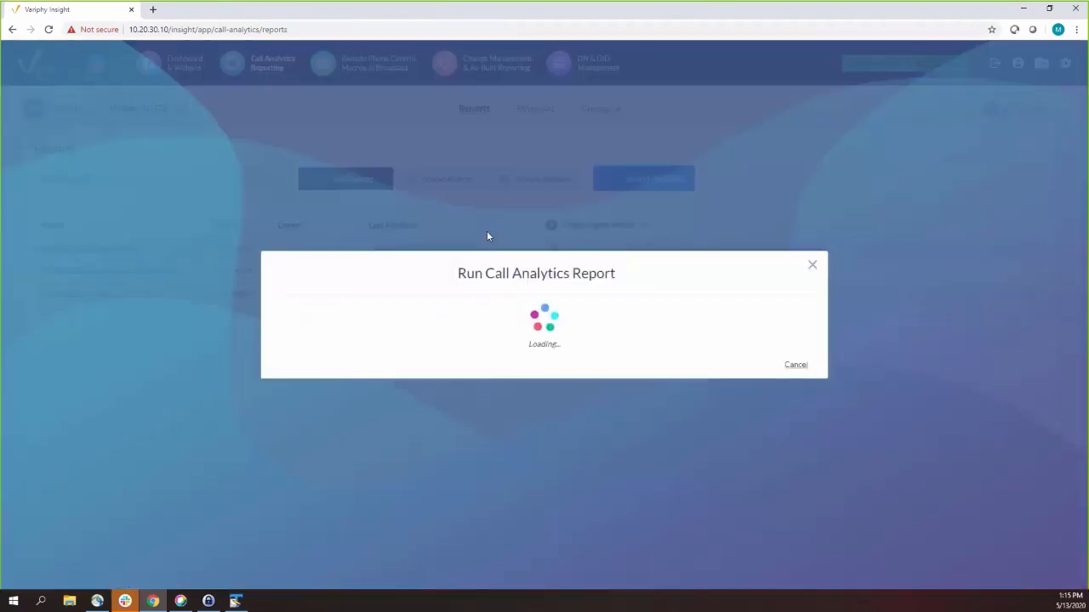
click(740, 439)
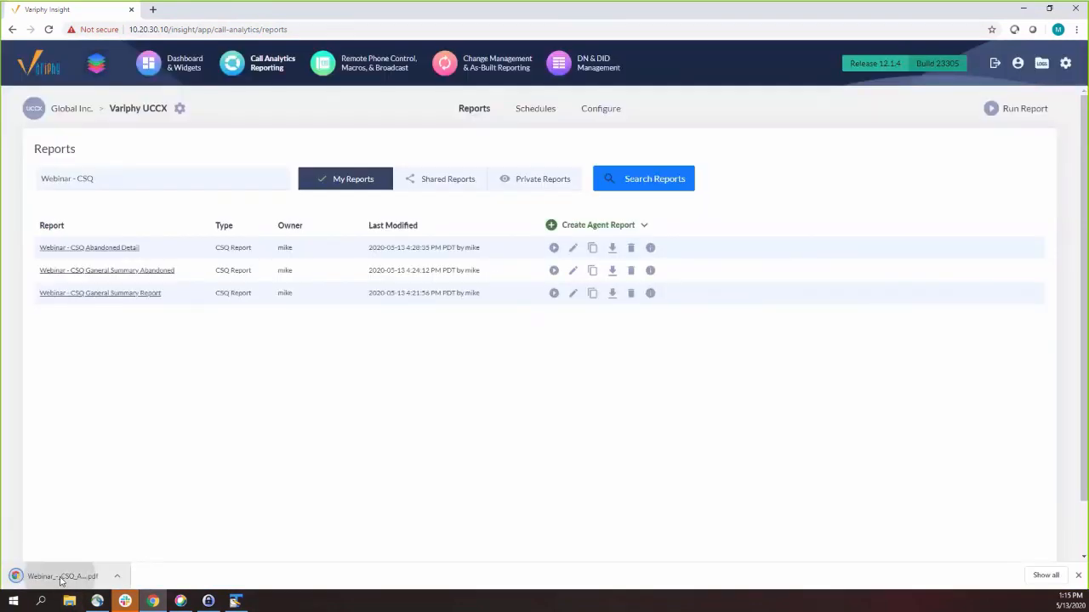
click(60, 578)
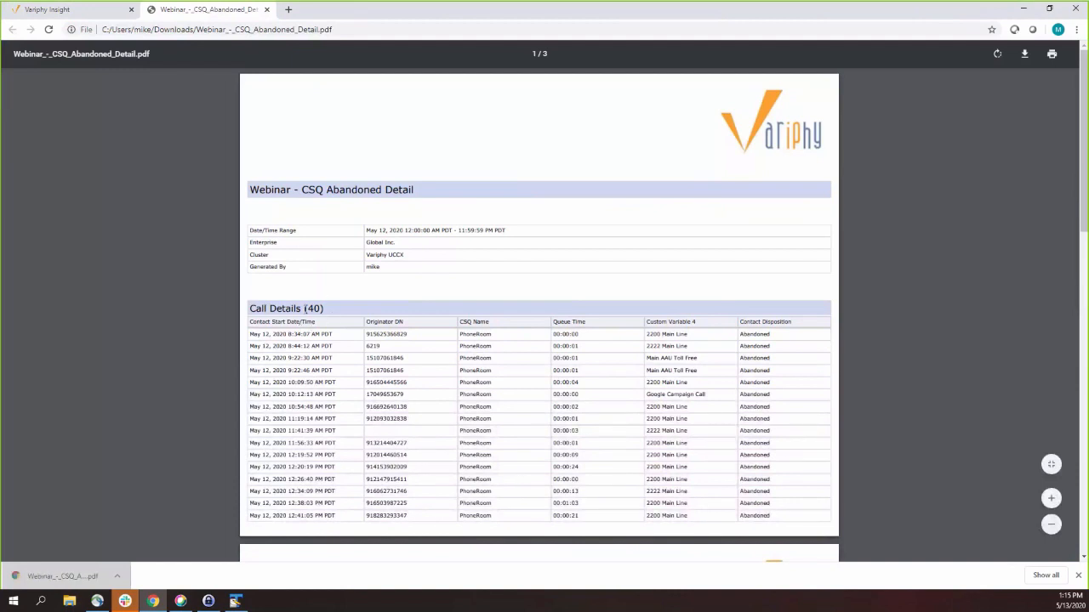
Examine the abandoned detail PDF's call count, contact start times, Custom Variable 4 values and contact dispositions across its pages.
drag(302, 309, 333, 309)
click(258, 358)
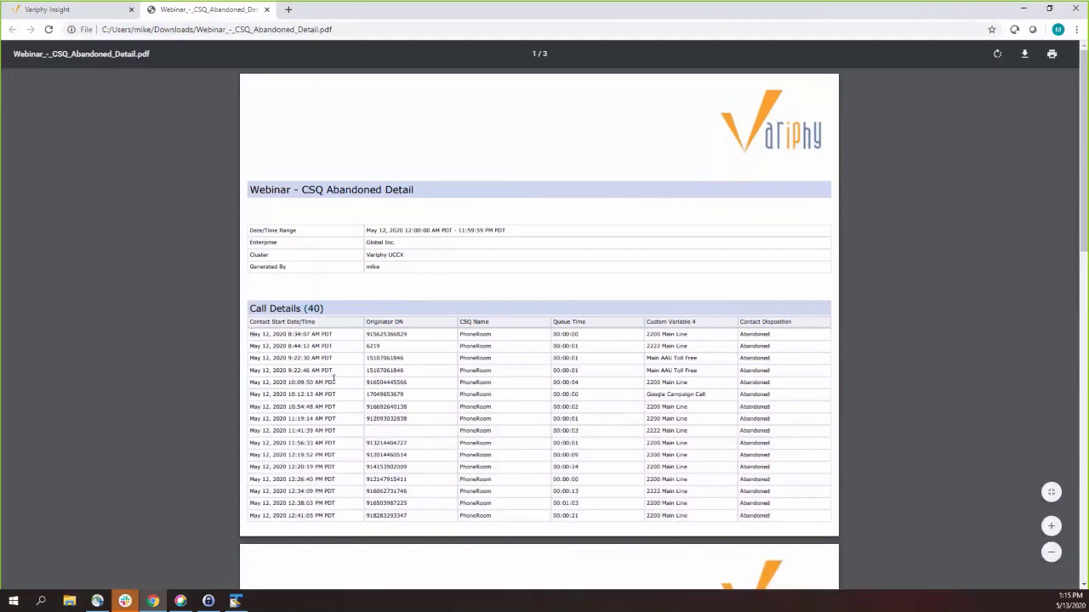
drag(289, 334, 295, 359)
click(313, 423)
drag(648, 335, 690, 338)
click(675, 352)
scroll(684, 394, down, 2)
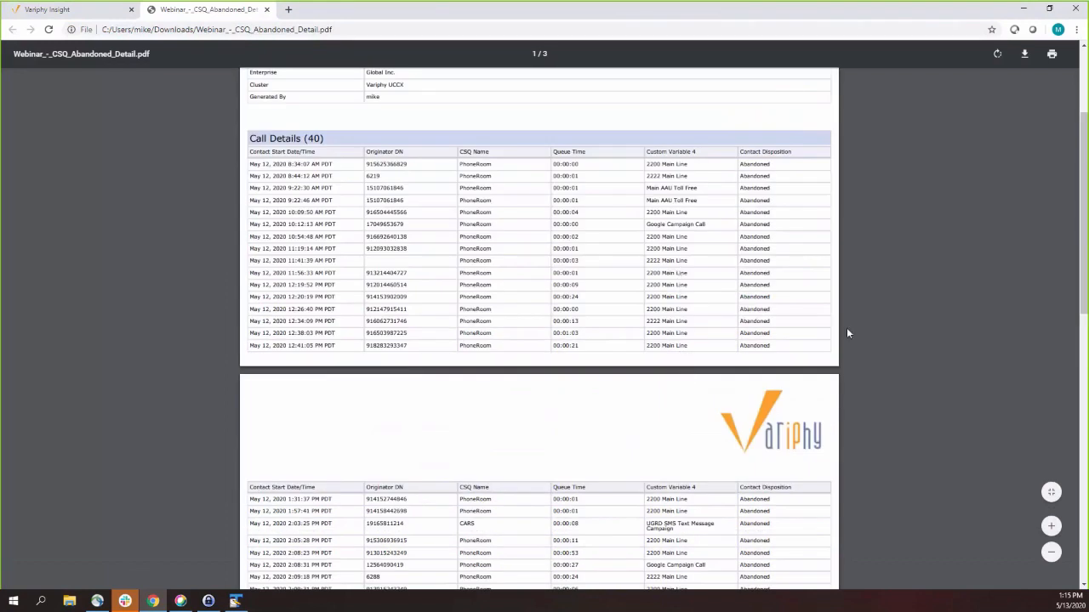
drag(741, 166, 777, 165)
click(741, 166)
scroll(751, 174, down, 7)
scroll(765, 352, up, 3)
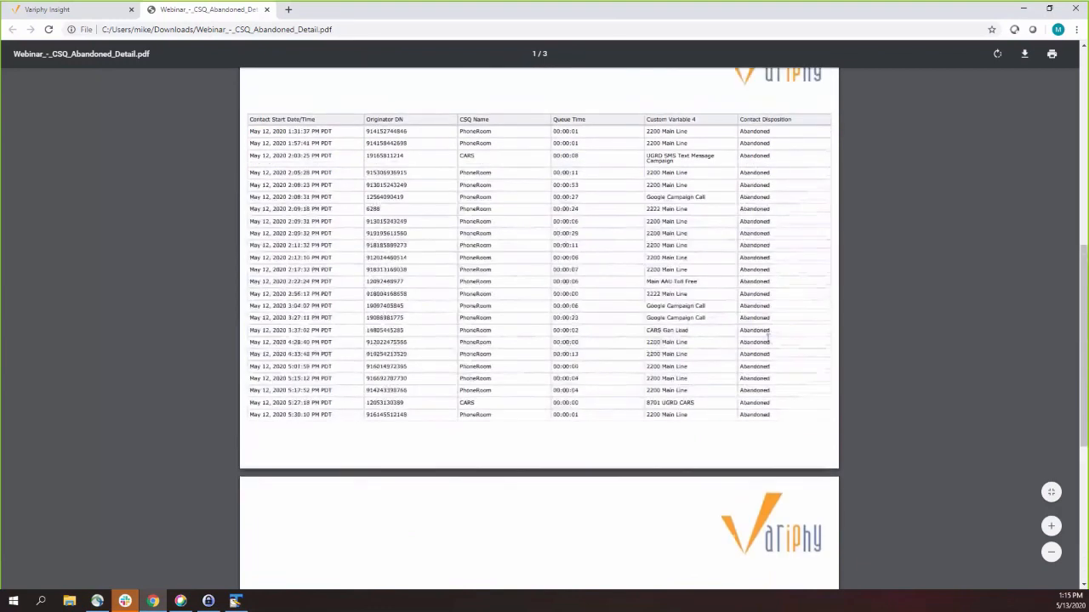
scroll(768, 337, up, 2)
scroll(769, 338, up, 3)
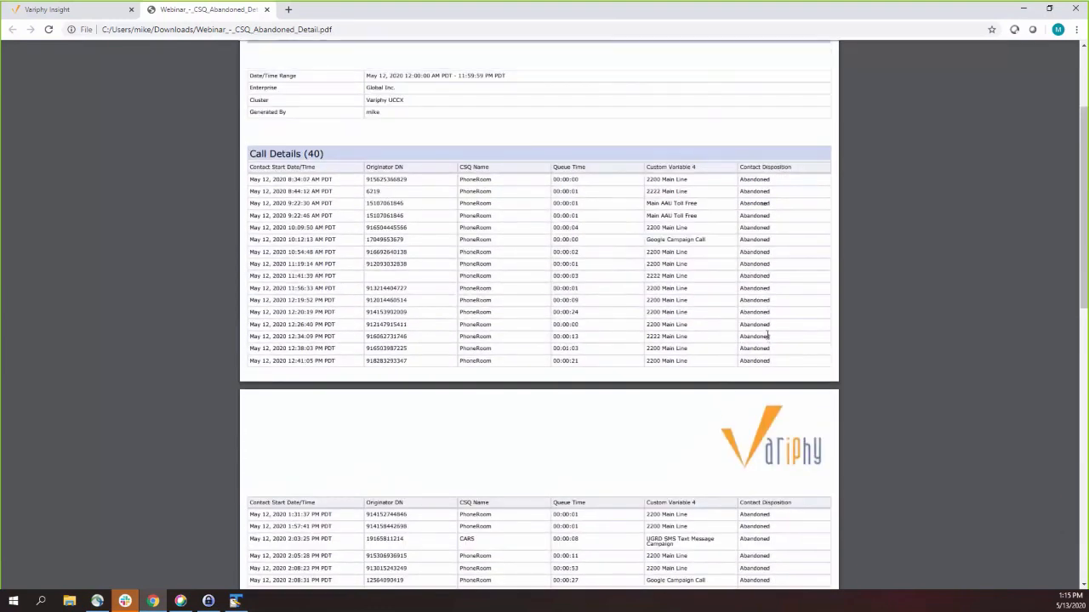
scroll(769, 338, up, 2)
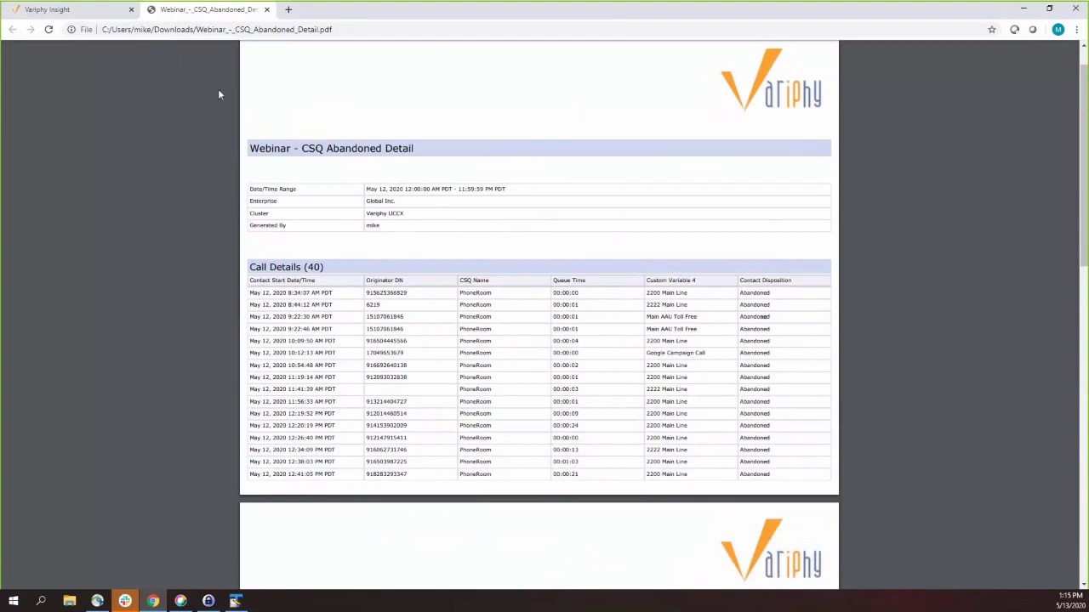
Edit the Webinar - CSQ Abandoned Detail report and add a Queue Time (seconds) criterion to its Abandoned call detail search set.
click(266, 10)
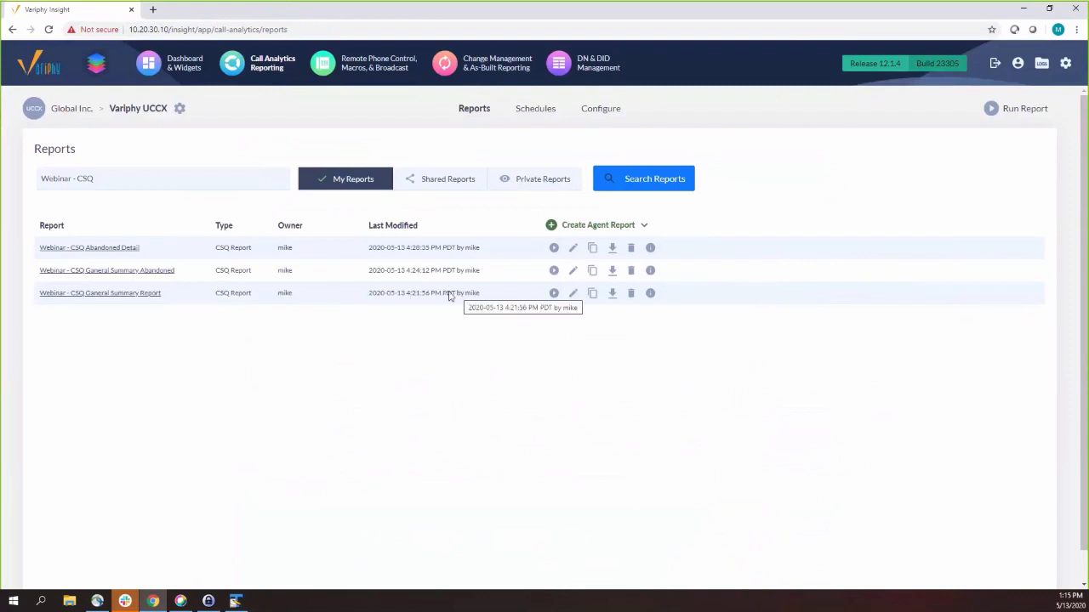
click(573, 248)
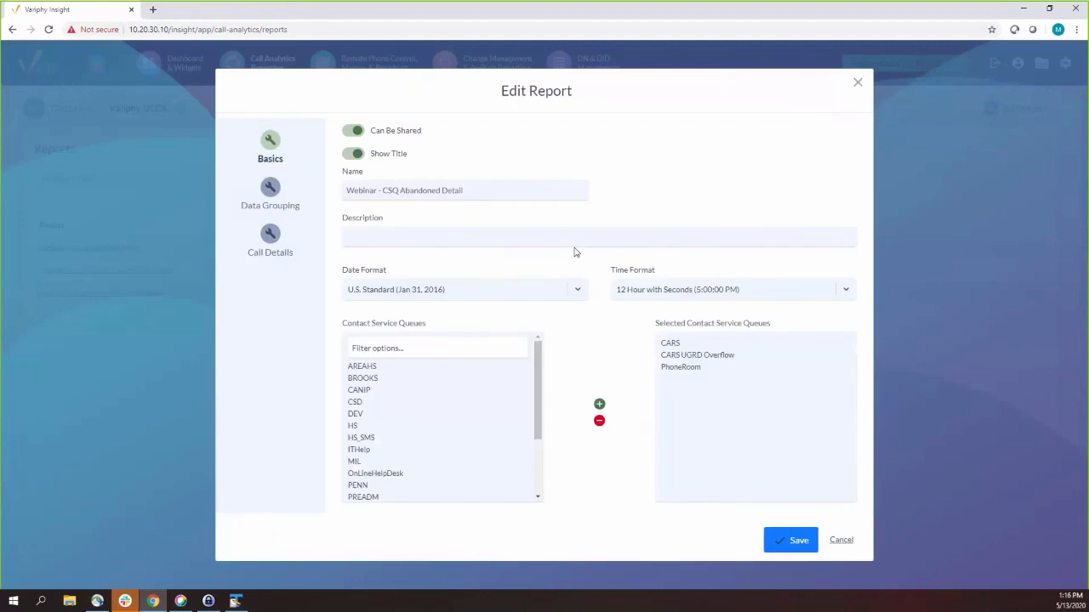
click(265, 229)
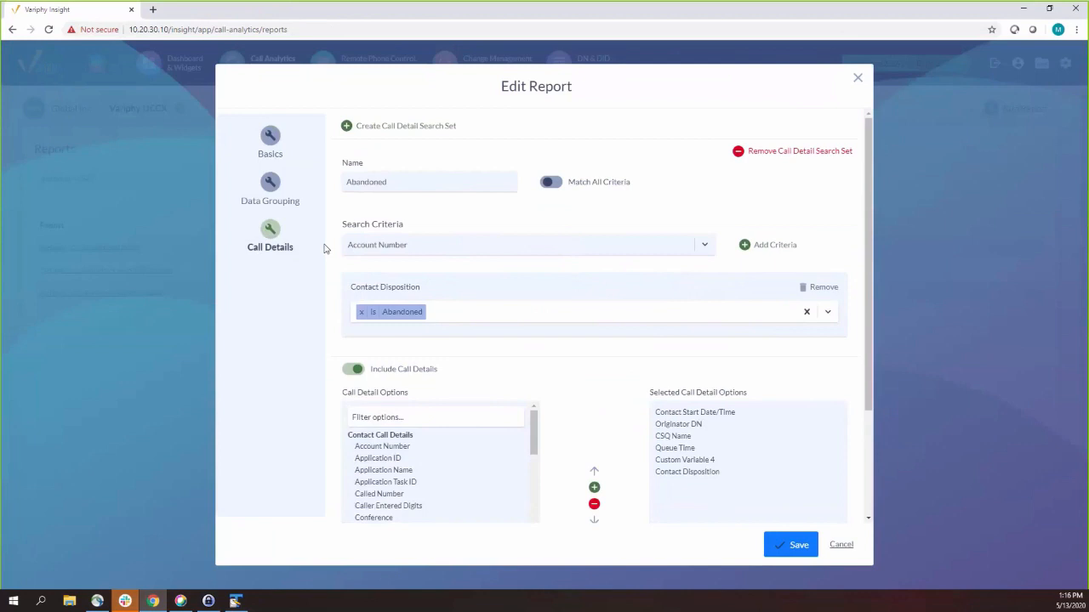
click(423, 249)
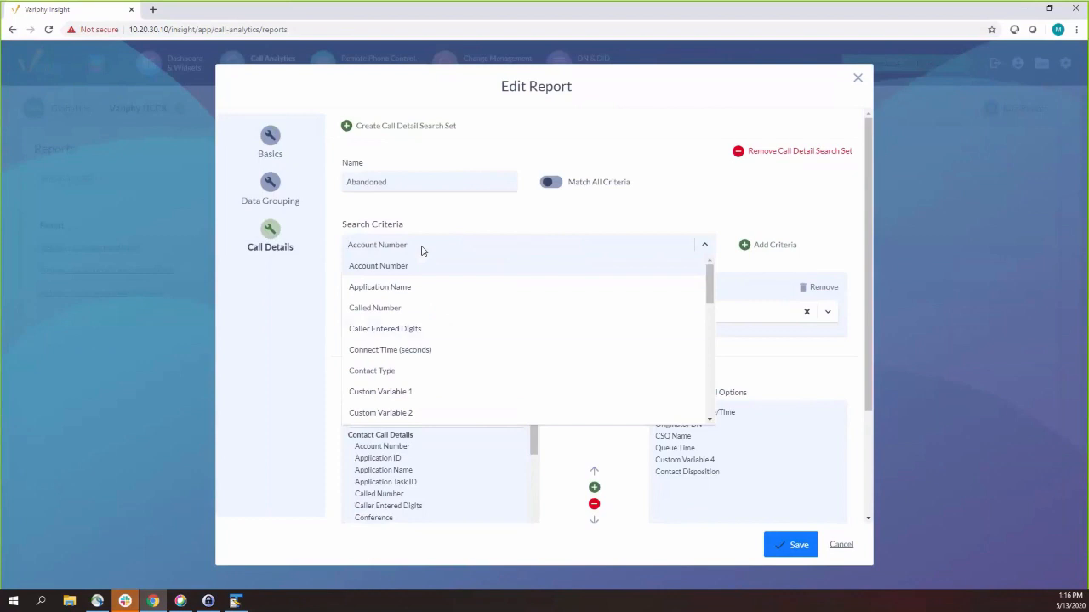
click(616, 253)
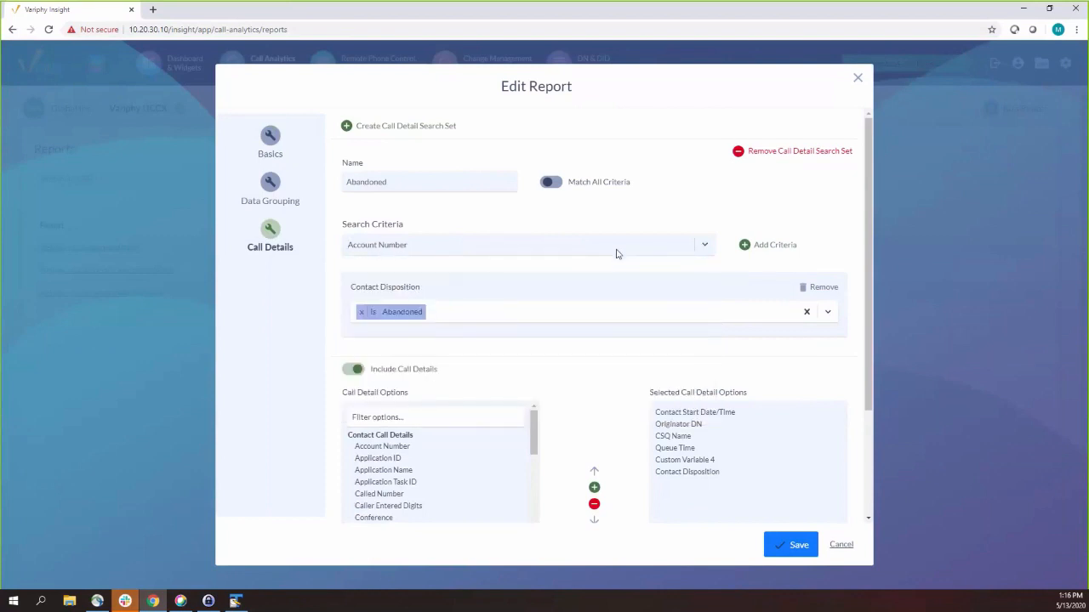
click(617, 253)
text(queue)
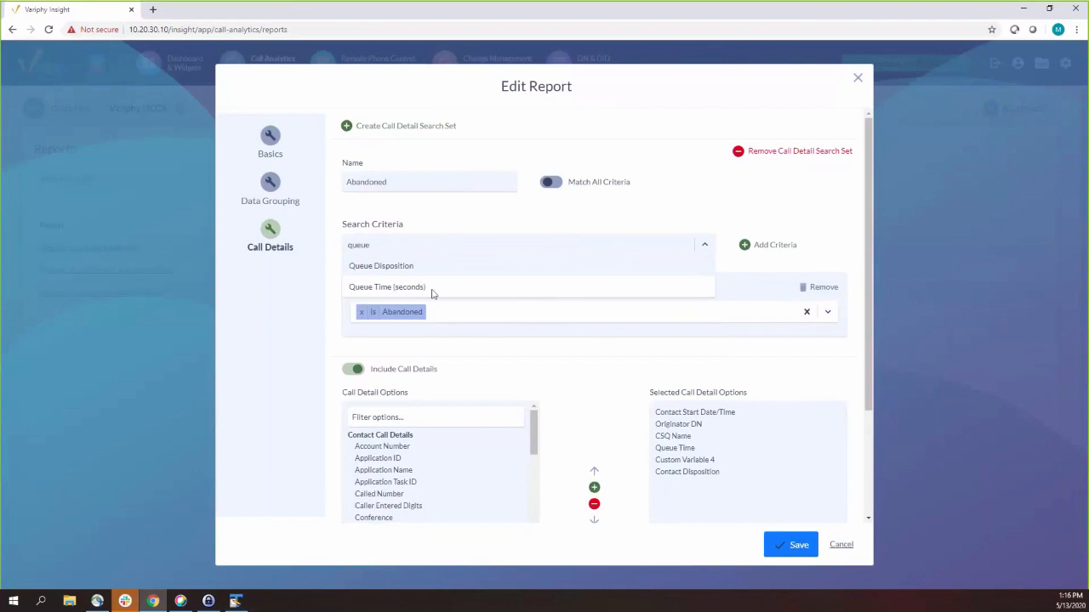
click(417, 288)
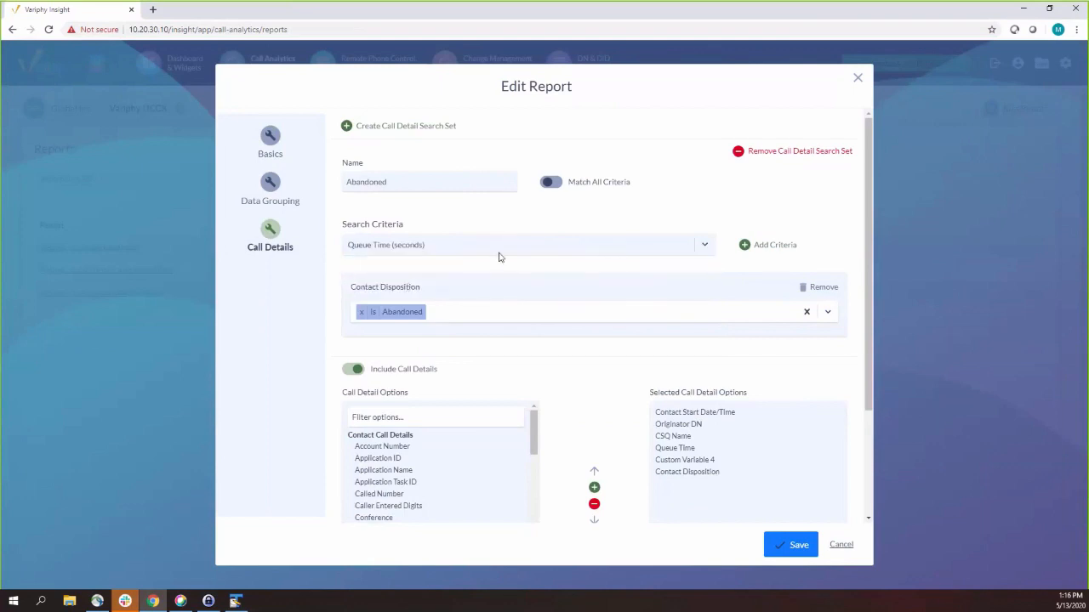
click(745, 246)
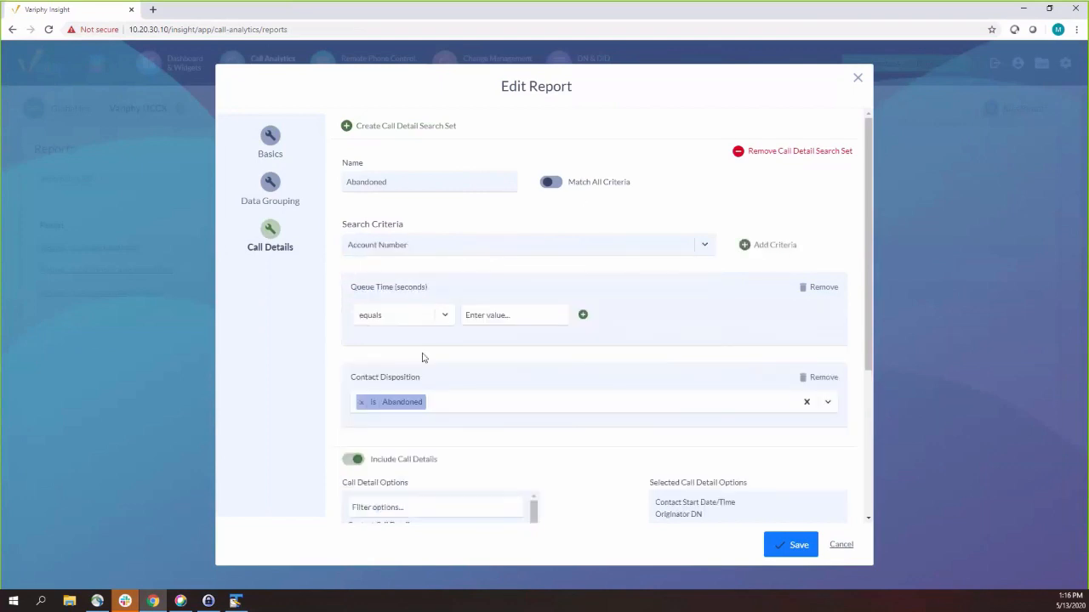
Make the search set match all criteria, require a queue time greater than or equal to 30 seconds, and save the report.
click(551, 182)
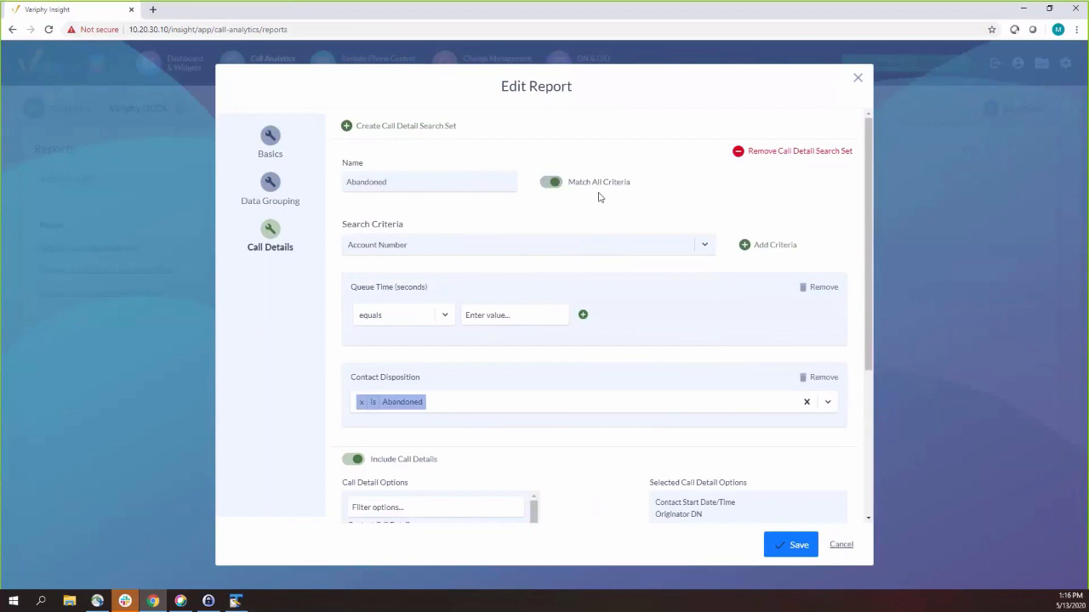
click(444, 321)
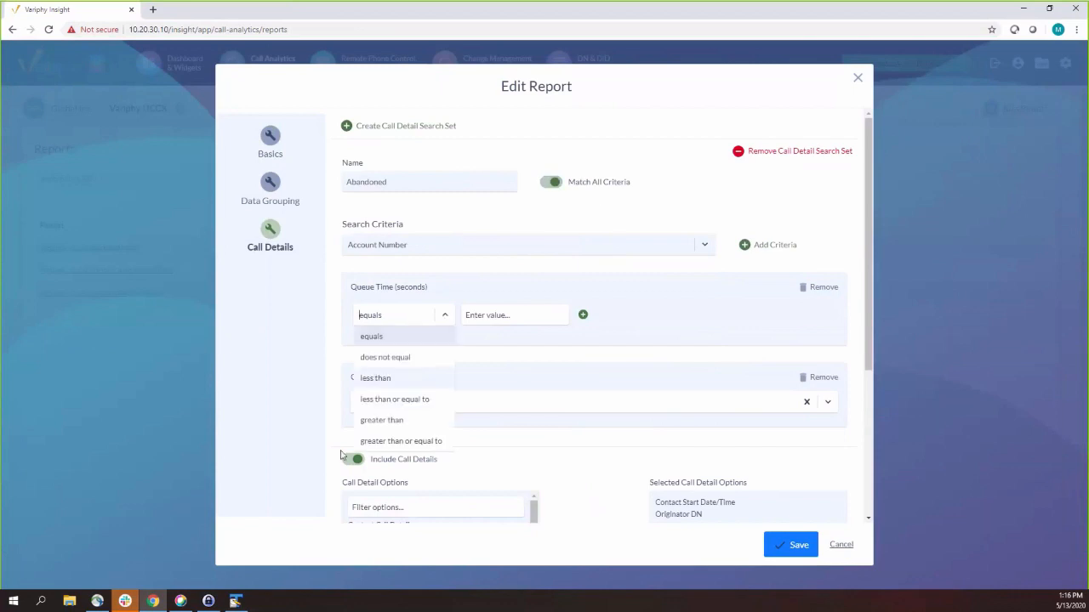
click(385, 440)
click(536, 320)
text(30)
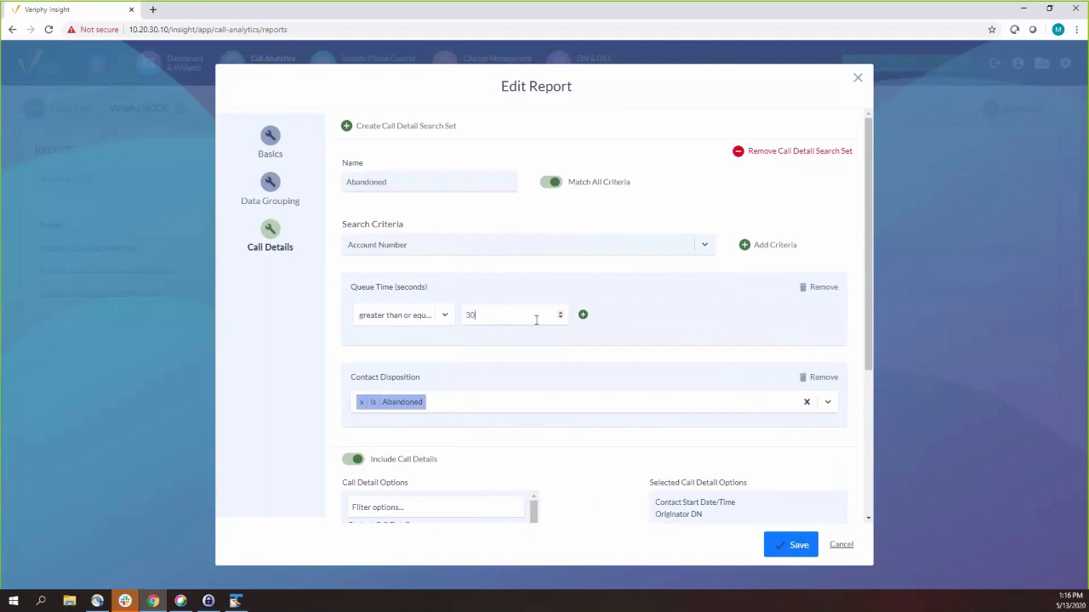
click(781, 547)
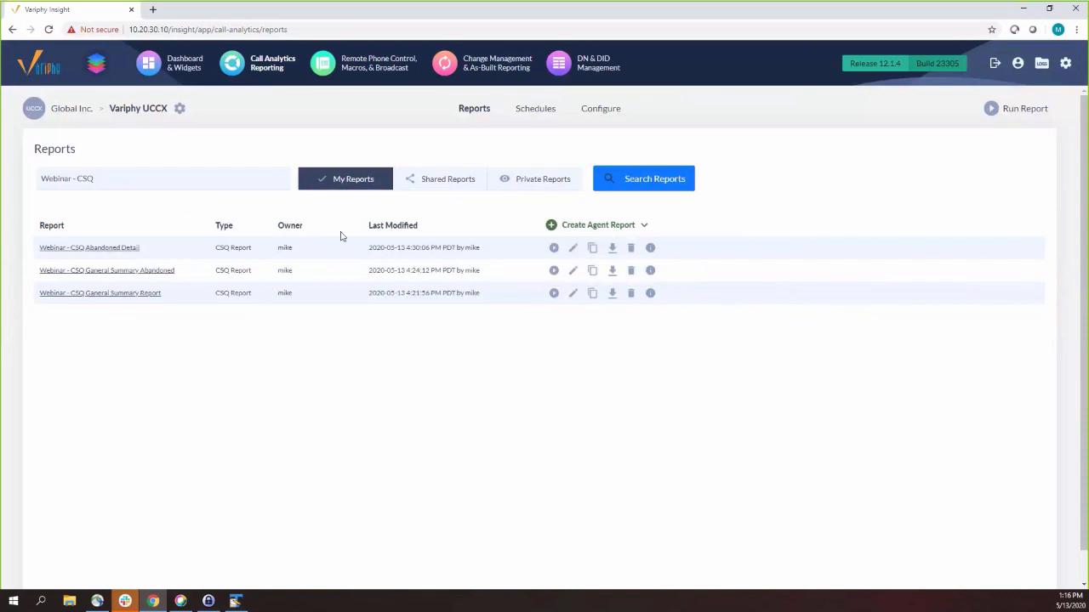
Run the Webinar - CSQ Abandoned Detail report as a downloaded PDF and open the file.
mouse_move(581, 227)
click(554, 247)
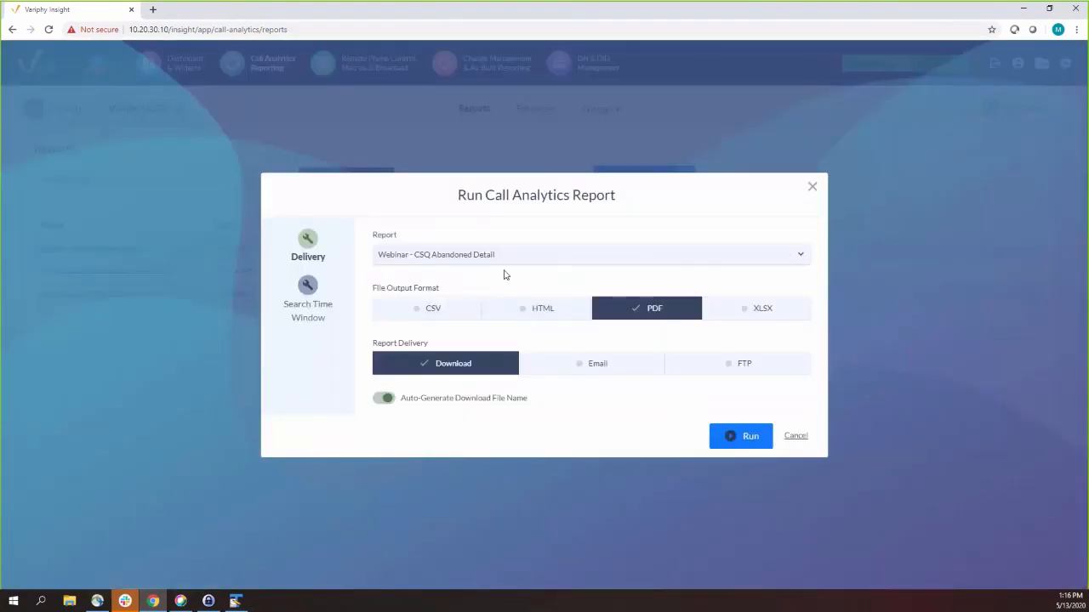
click(308, 287)
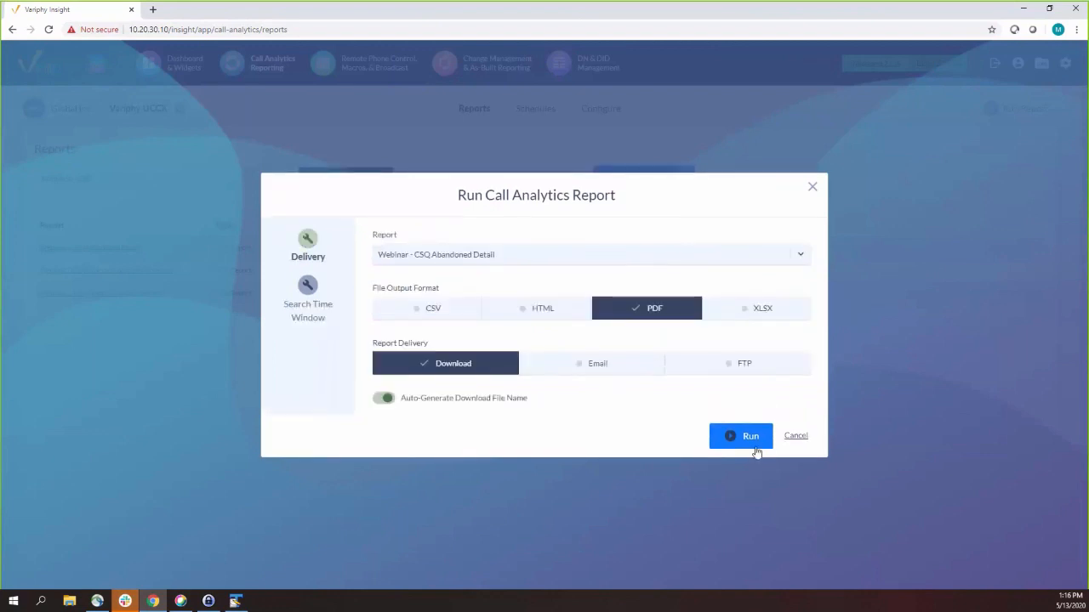
click(752, 438)
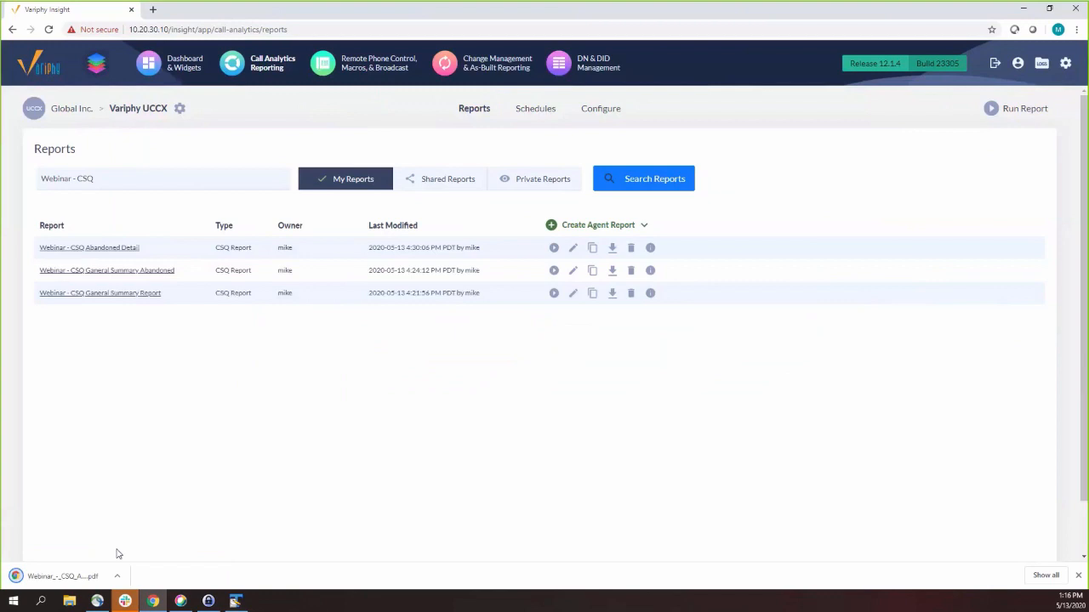
click(73, 576)
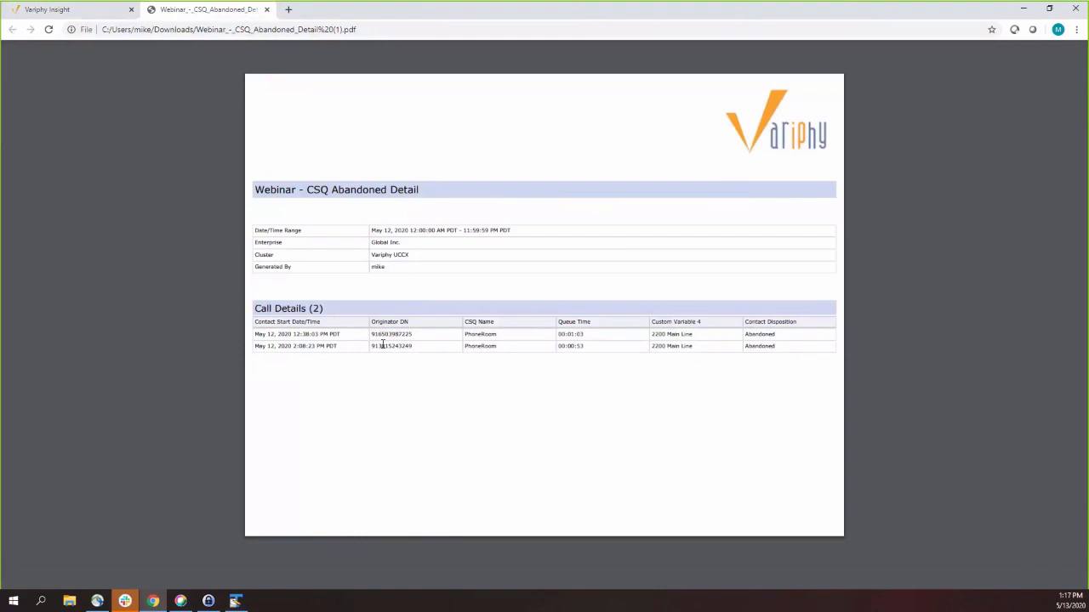
Close the PDF, edit the Webinar - CSQ Ganeral Summary Report and enable the inclusion of call details.
click(267, 10)
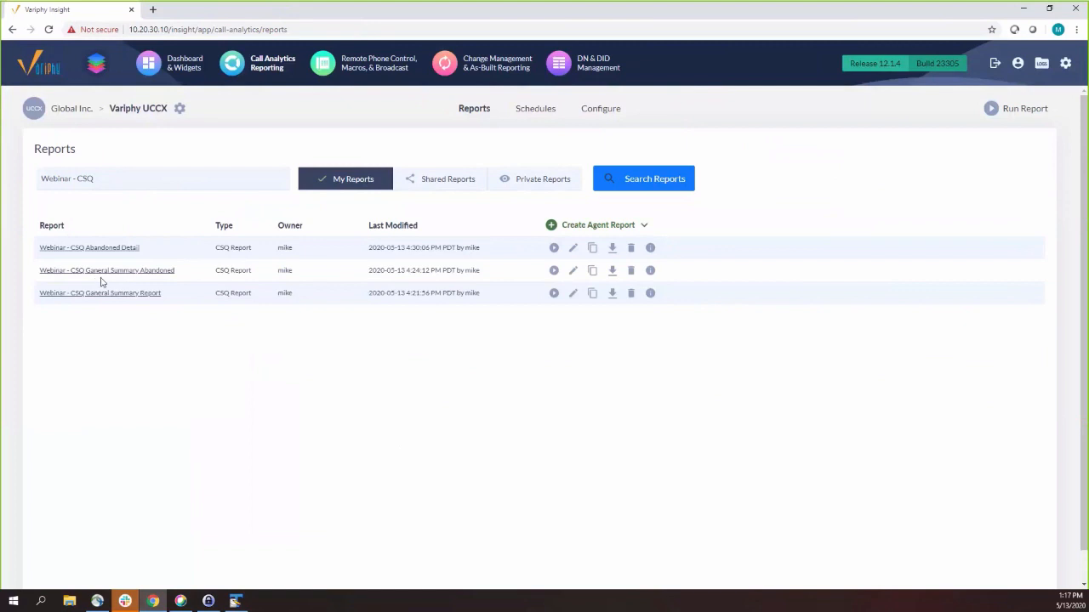
click(595, 225)
click(573, 292)
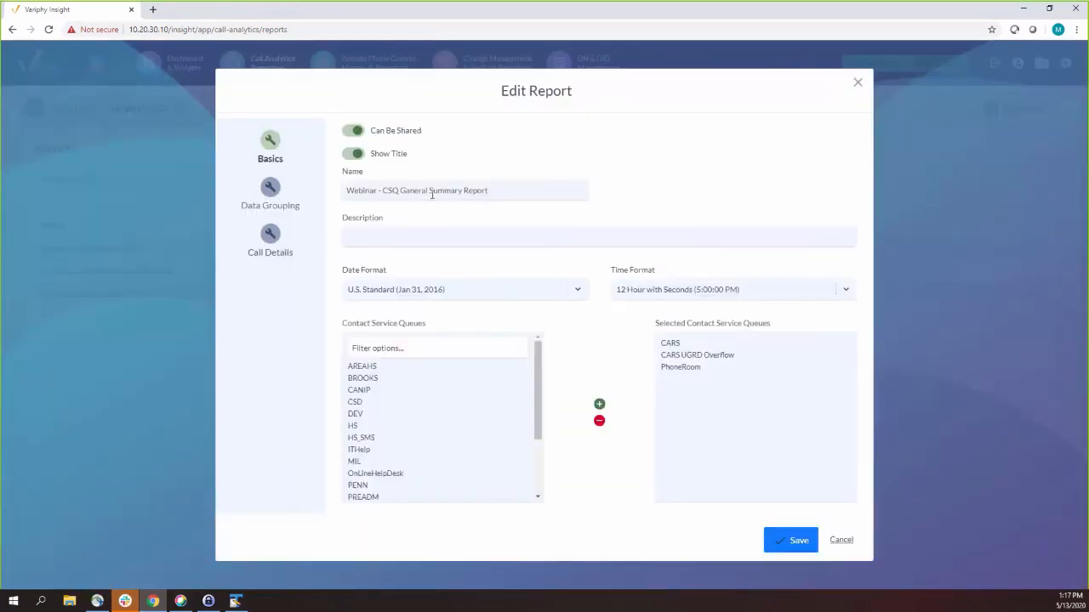
drag(414, 192, 498, 192)
click(498, 192)
click(270, 188)
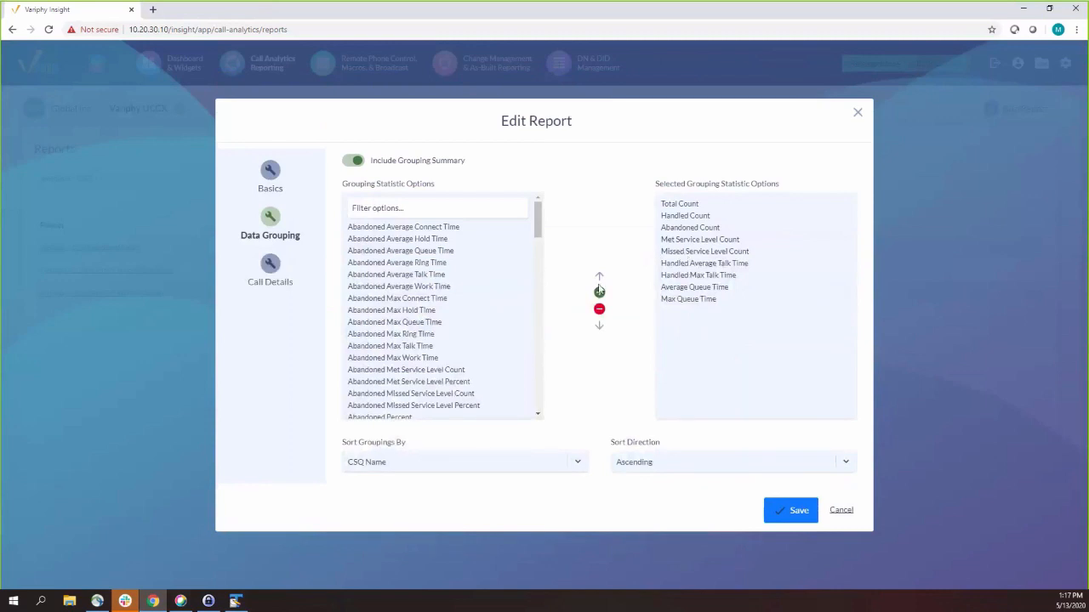
click(269, 270)
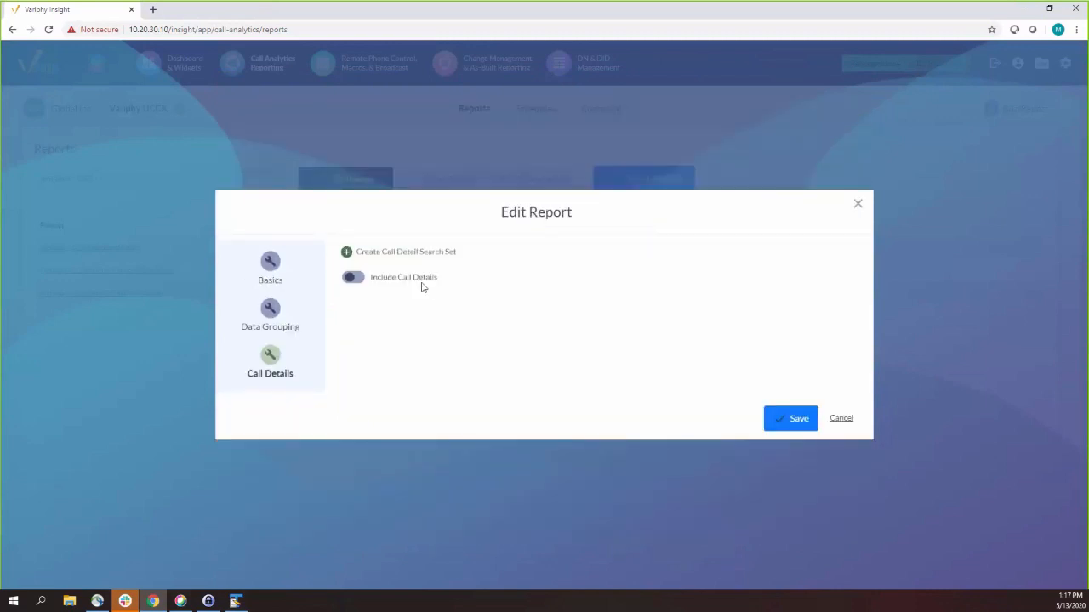
click(352, 280)
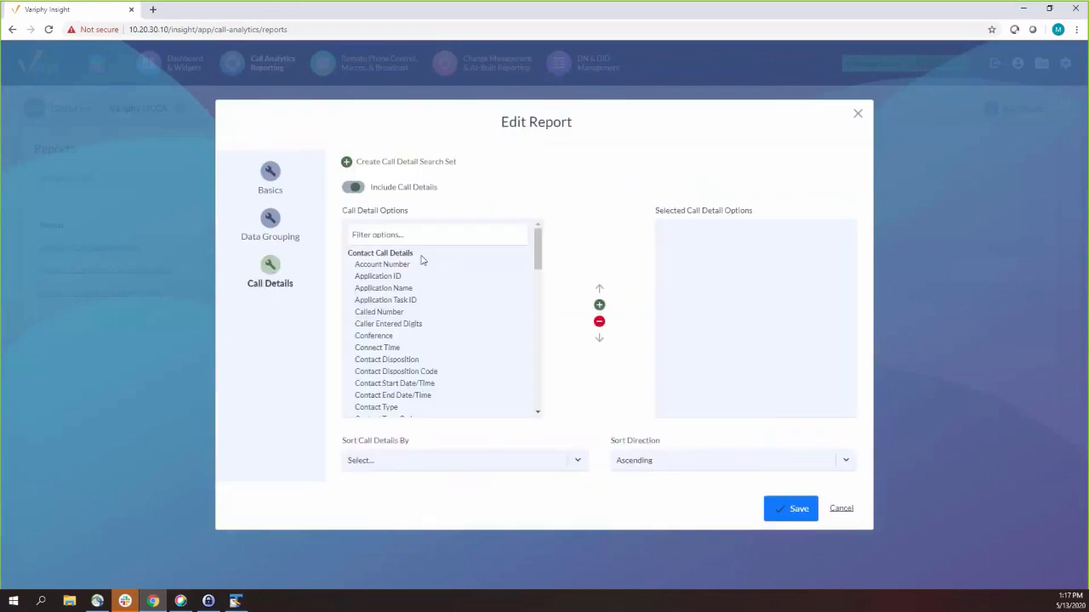
Add Contact Start Date/Time, CSQ Name and CSQ Service Level to the report's selected call detail options.
click(427, 233)
text(Con)
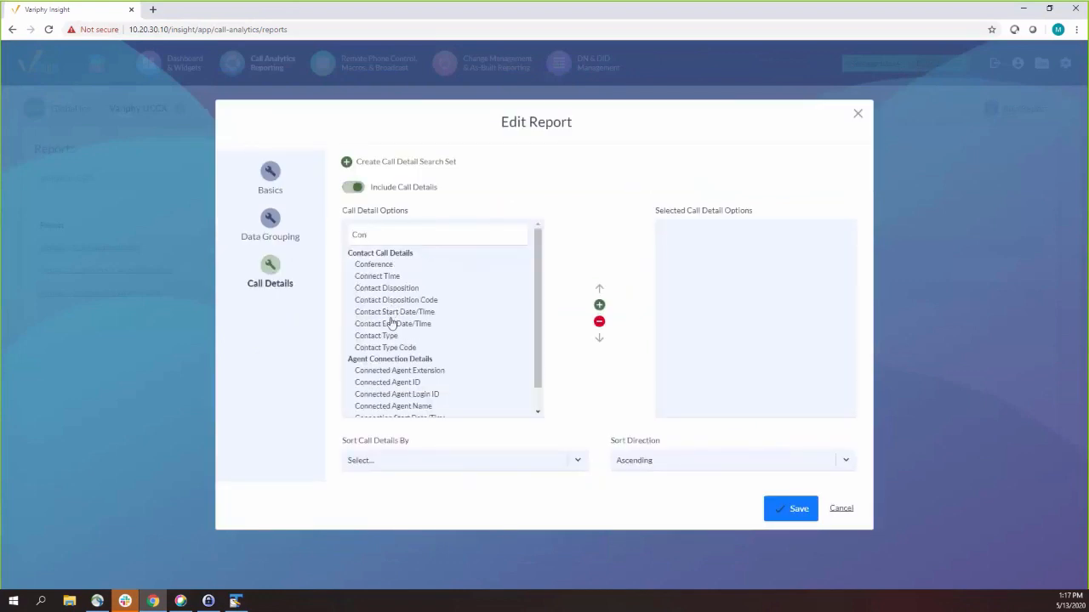
double_click(389, 312)
double_click(408, 234)
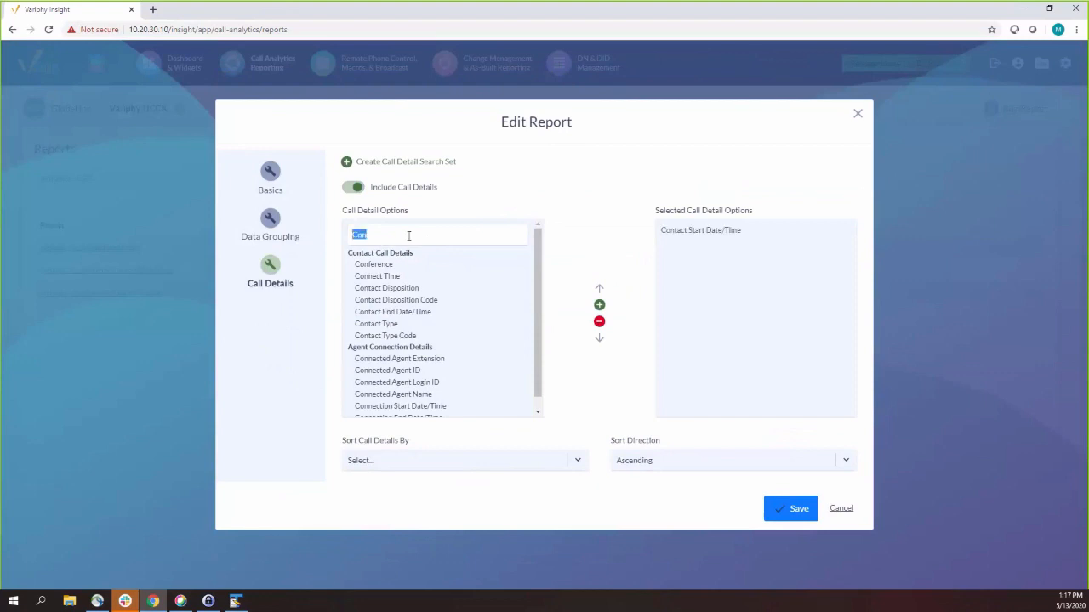
text(CSQ)
double_click(375, 264)
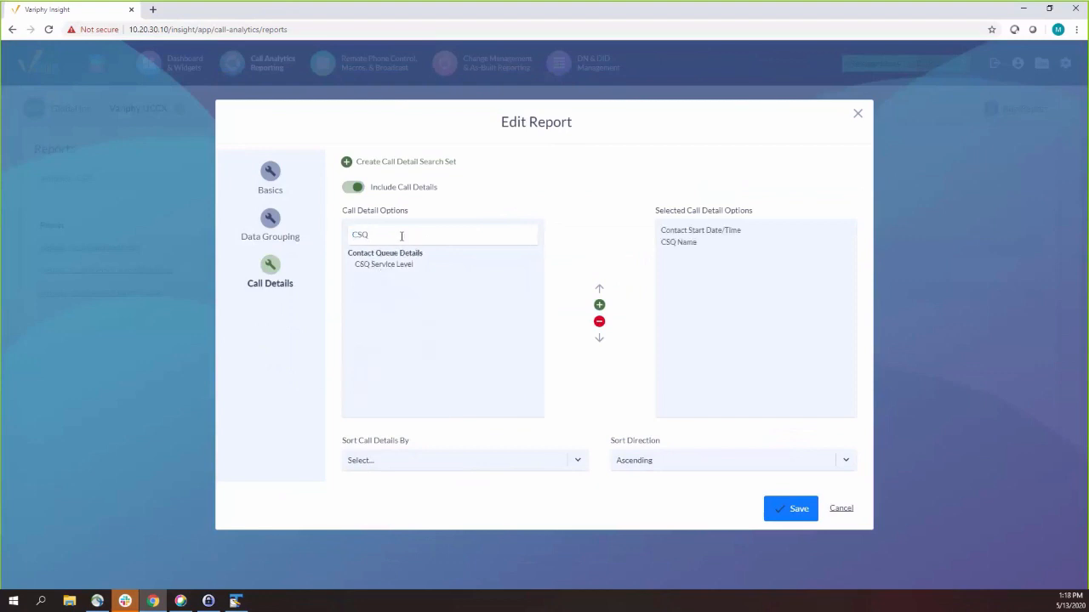
double_click(403, 234)
double_click(409, 265)
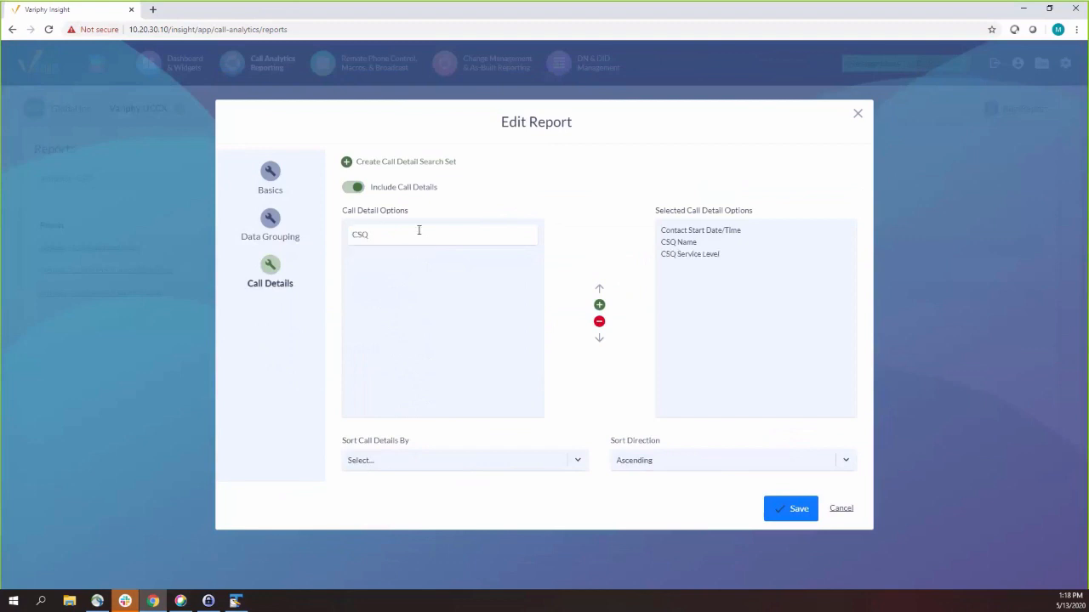
Filter the call detail options by "Ag" and add Connected Agent Name to the selected options.
double_click(418, 230)
key(BackSpace)
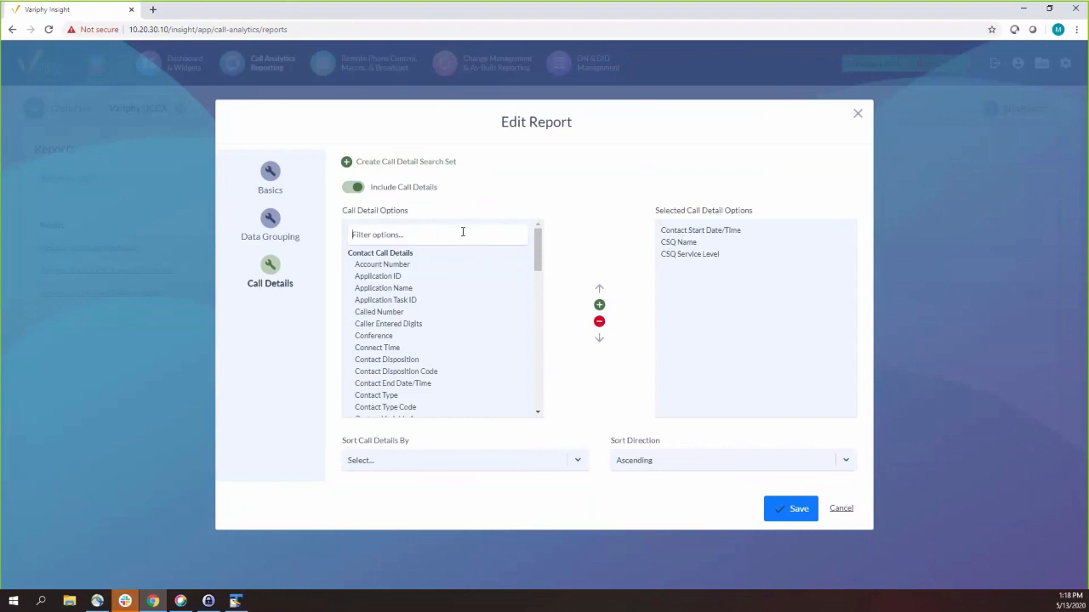
text(Ag)
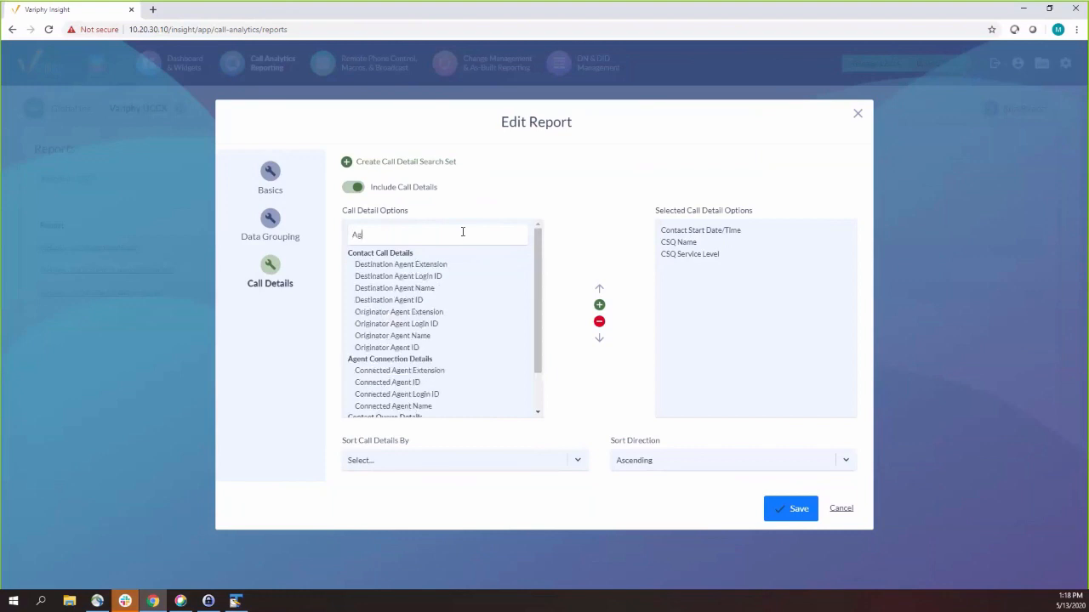
scroll(457, 352, down, 2)
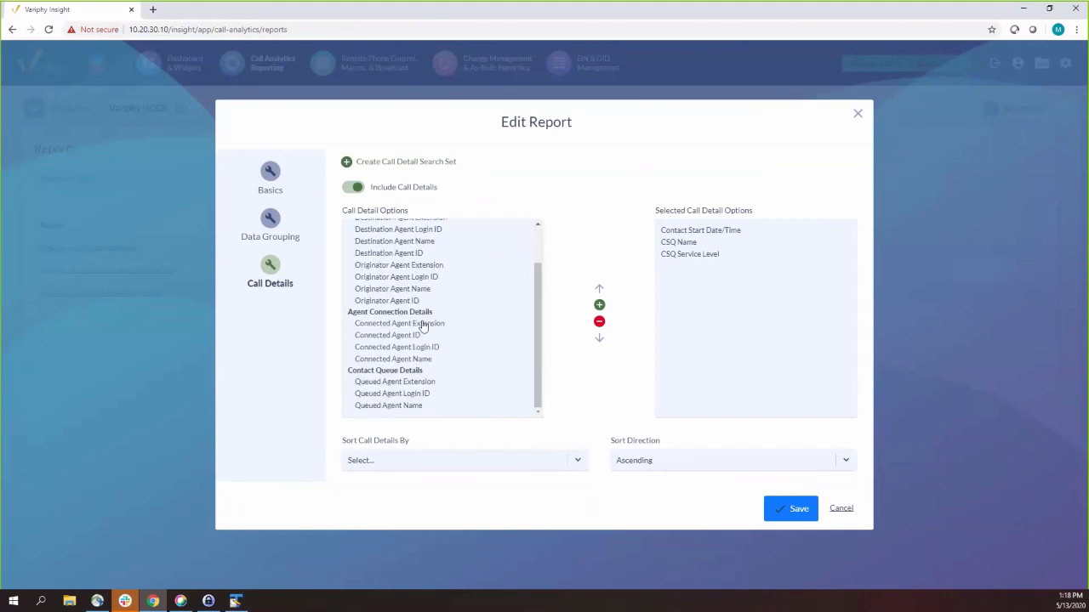
double_click(421, 360)
scroll(426, 341, up, 2)
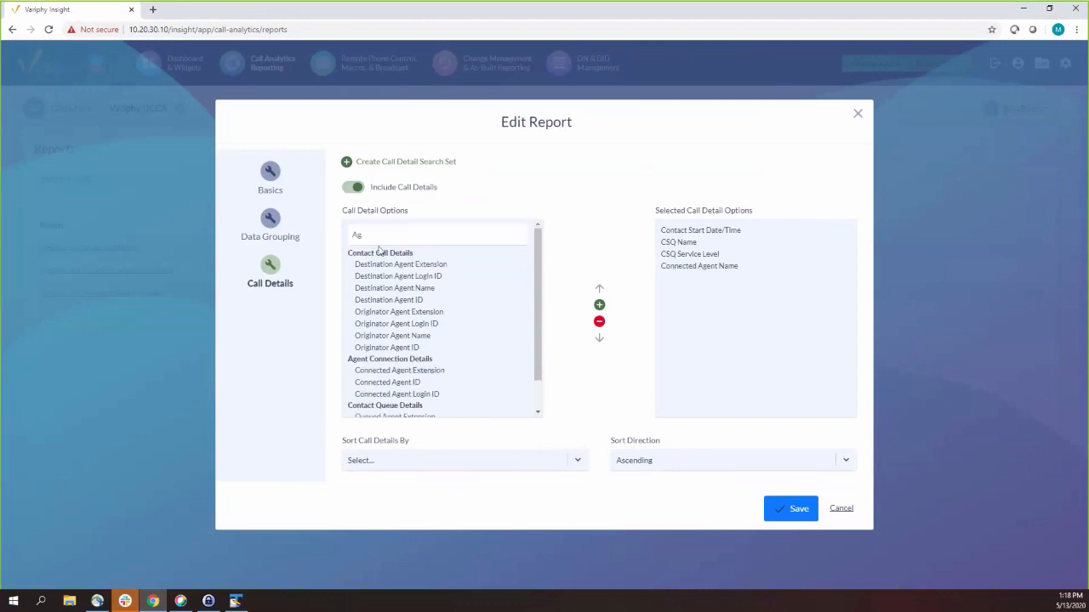
Filter the call detail options by "Time" and add Queue Time, Talk Time, Ring Time, Hold Time and Work Time.
double_click(381, 235)
key(BackSpace)
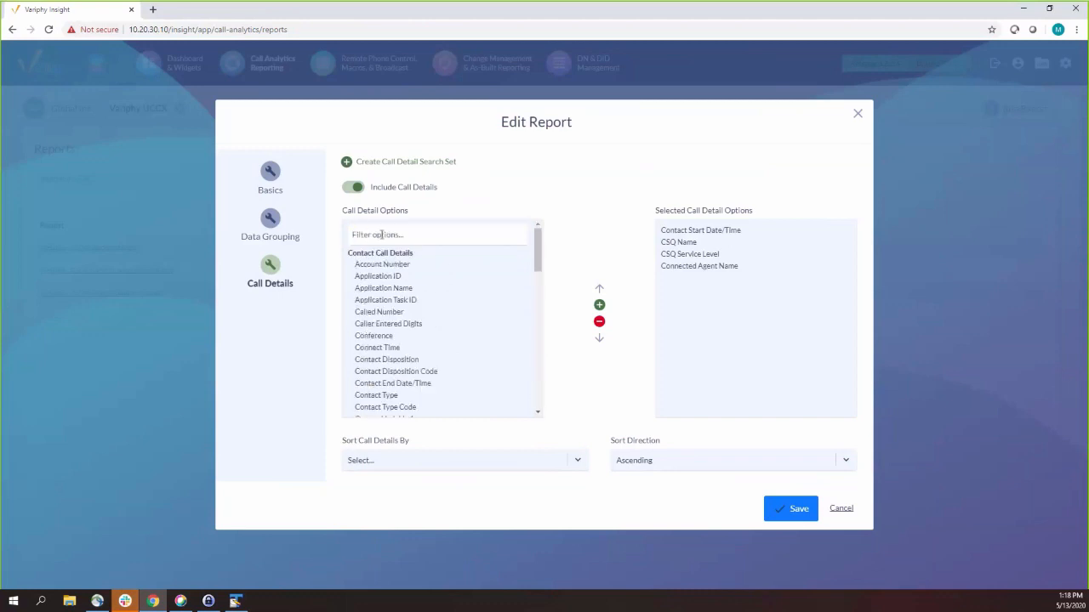
text(Time)
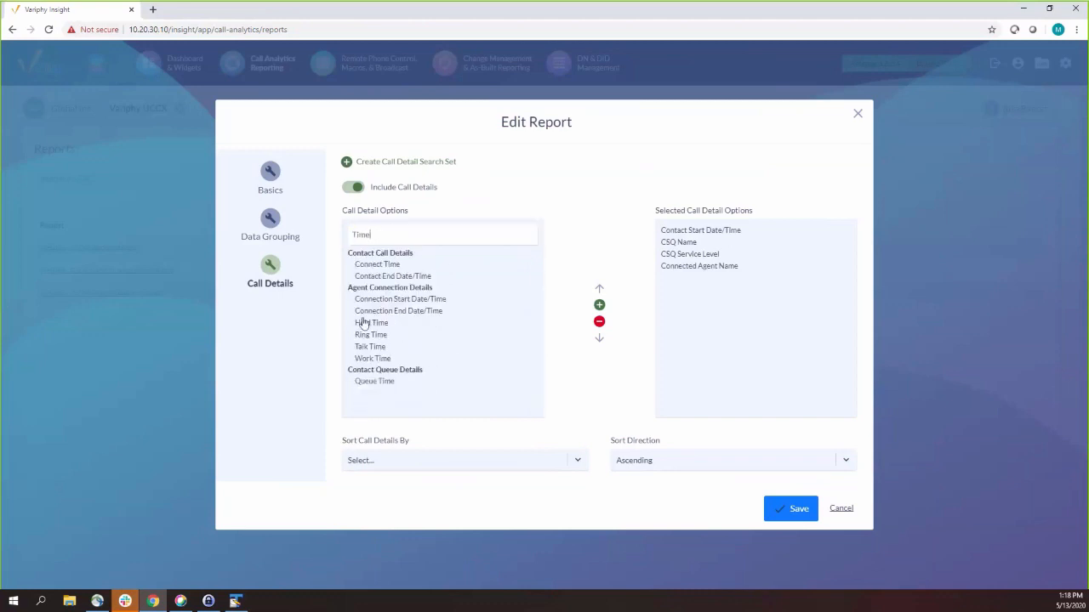
double_click(375, 382)
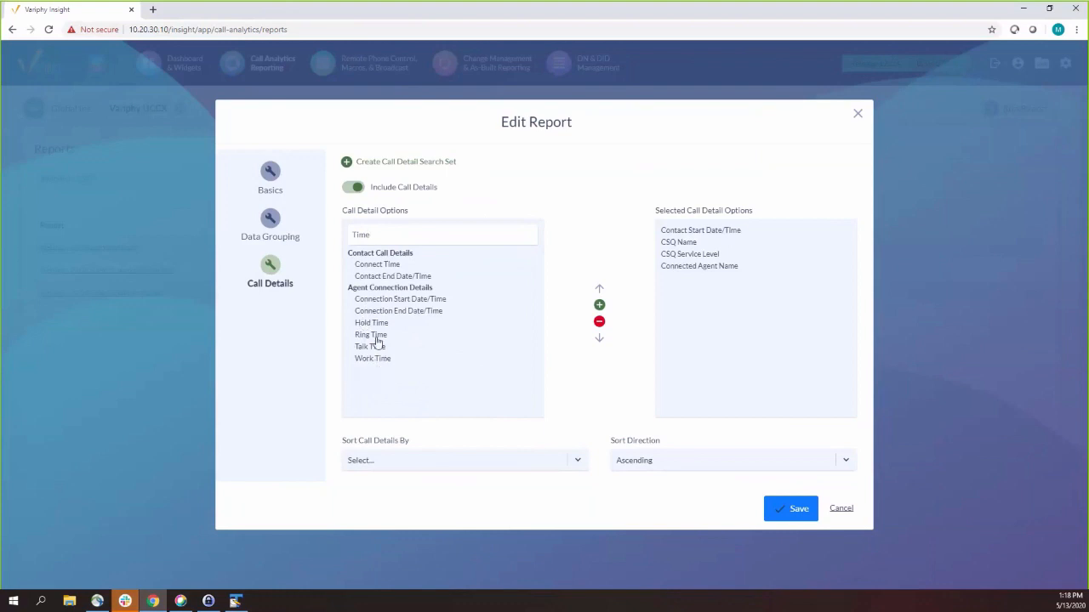
double_click(370, 348)
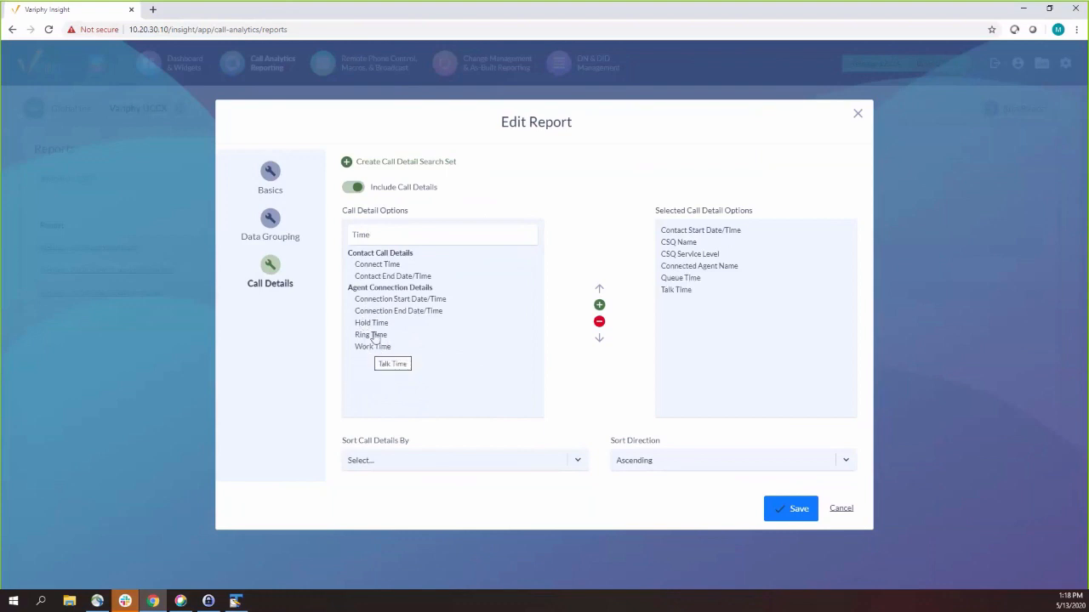
double_click(371, 336)
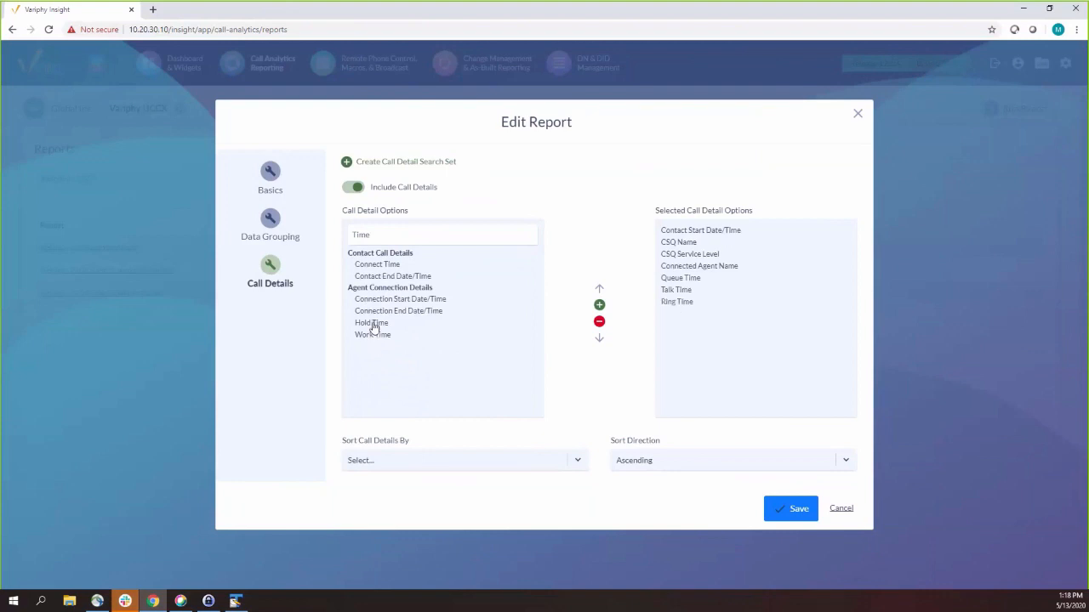
double_click(373, 324)
double_click(375, 324)
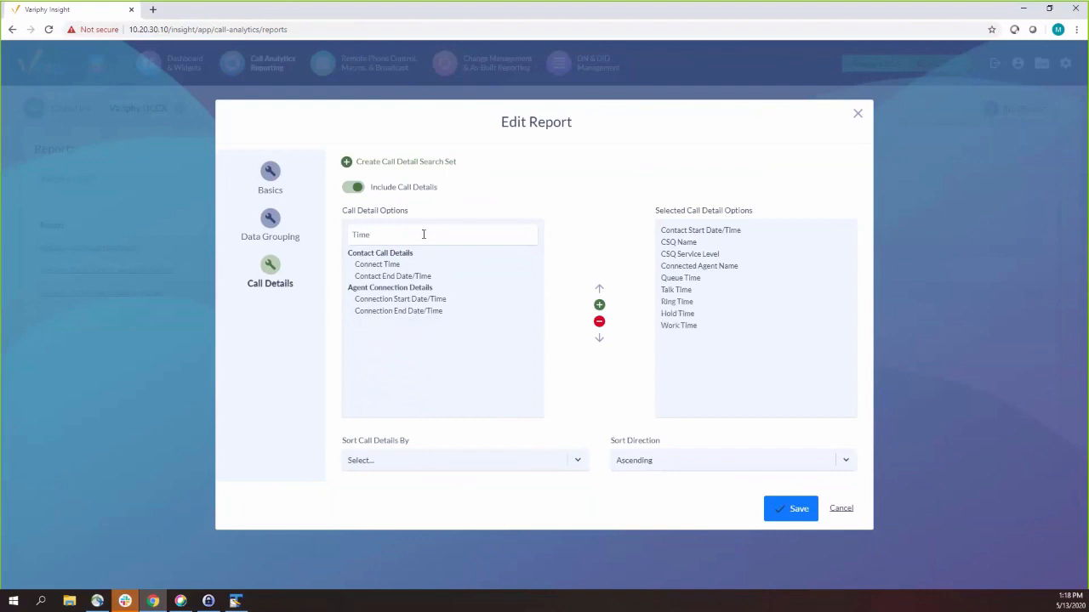
Filter the call detail options by "Wrap" and add Call Wrapup Data to the selected options.
double_click(423, 232)
text(Wrap)
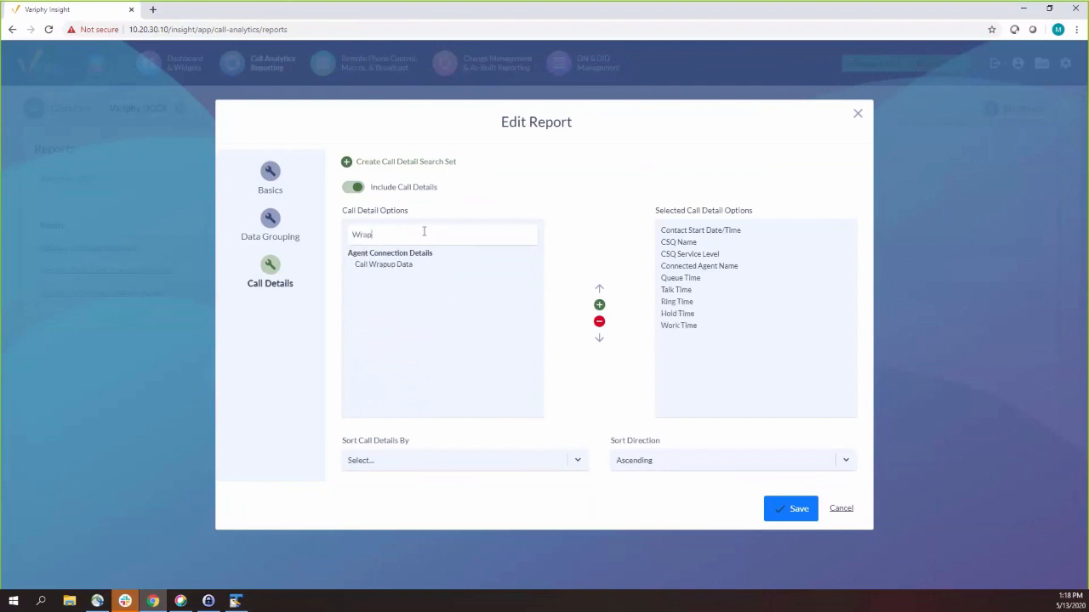
double_click(384, 264)
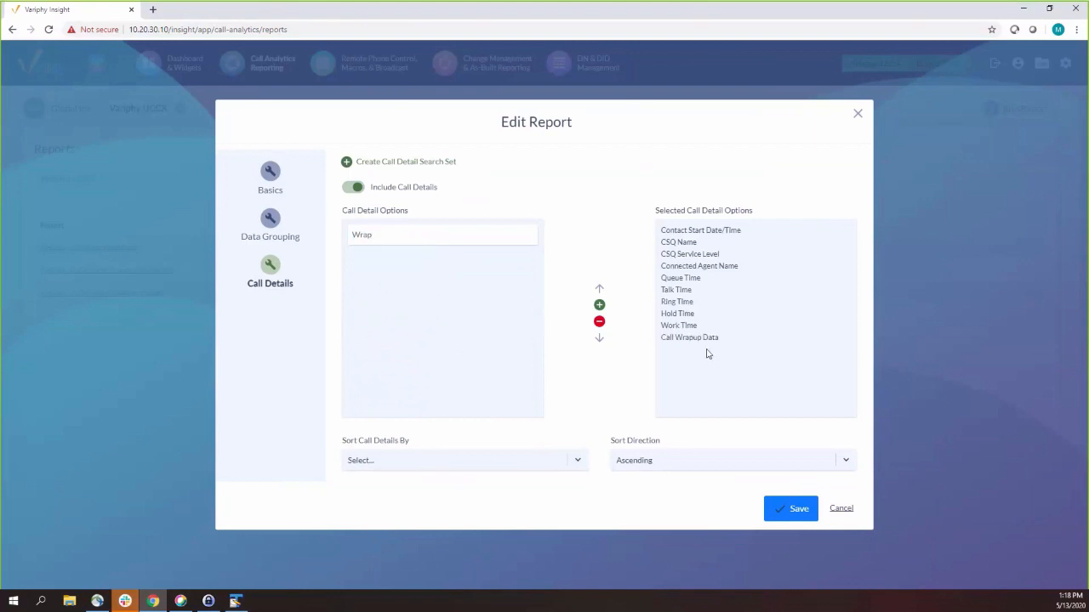
Sort the call details by CSQ Name and save the report.
click(378, 460)
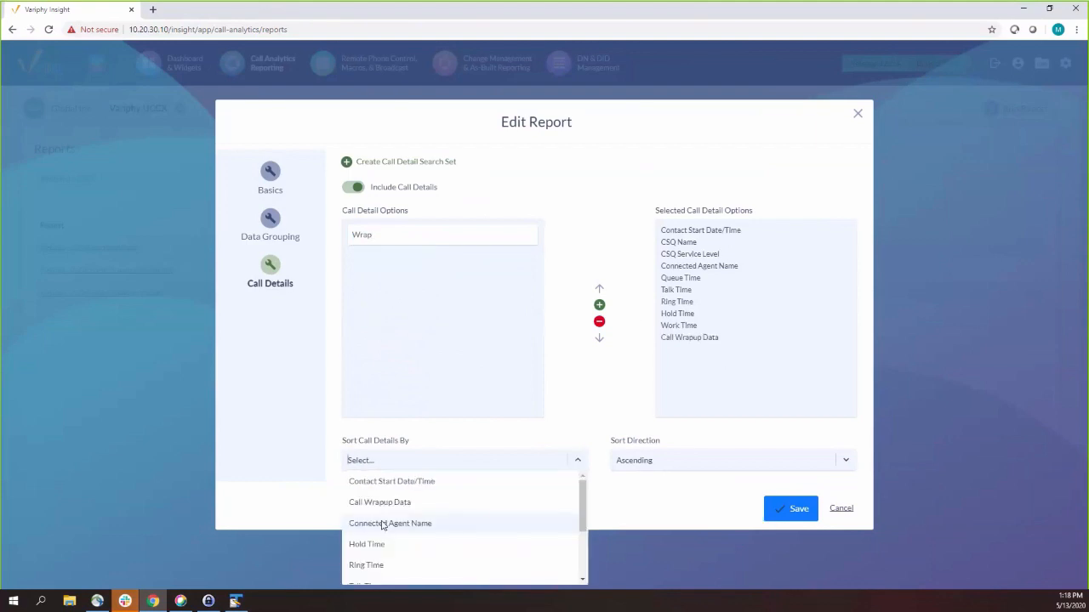
scroll(398, 510, down, 3)
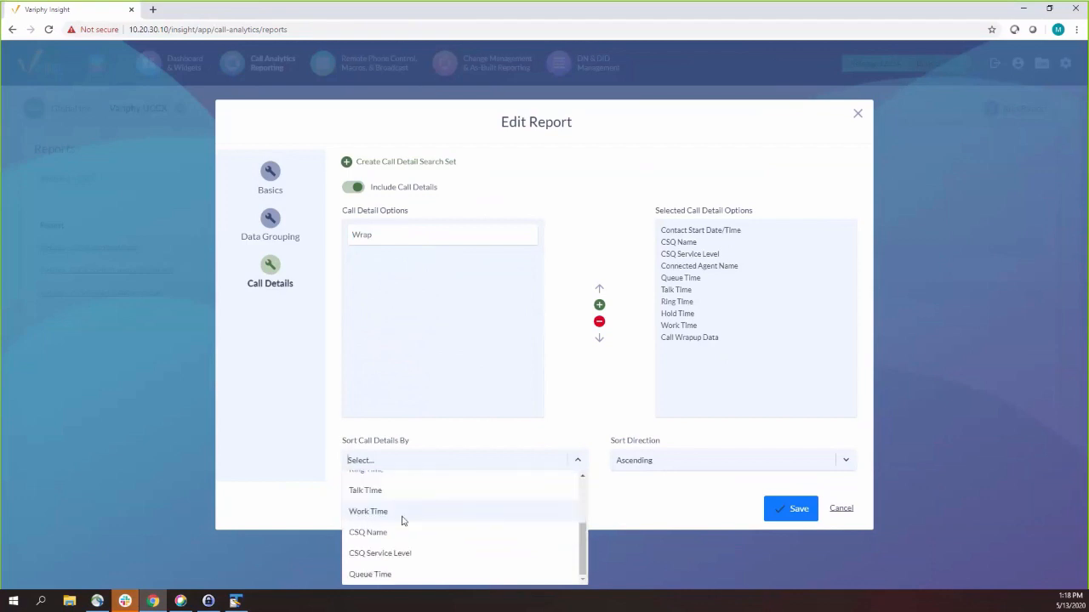
click(393, 532)
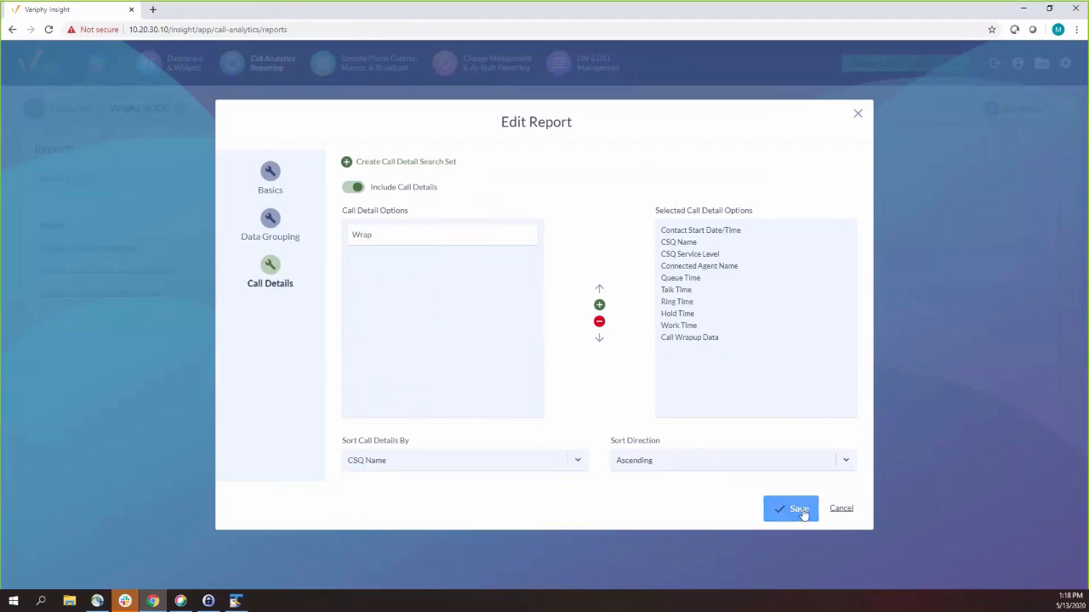
click(799, 510)
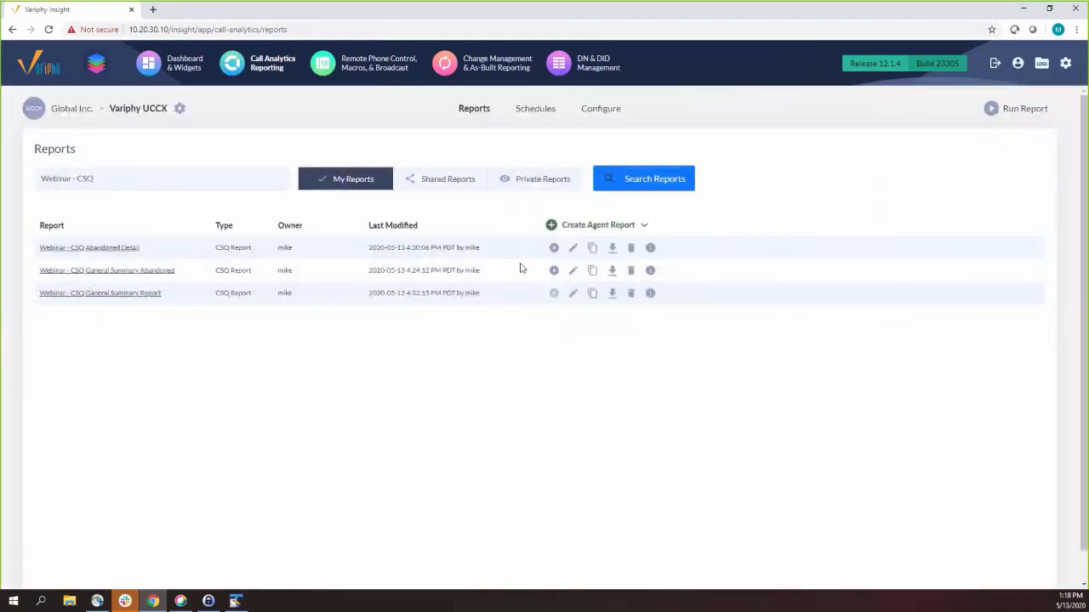
Run the Webinar - CSQ Ganeral Summary Report as a PDF download and open the downloaded file.
click(555, 293)
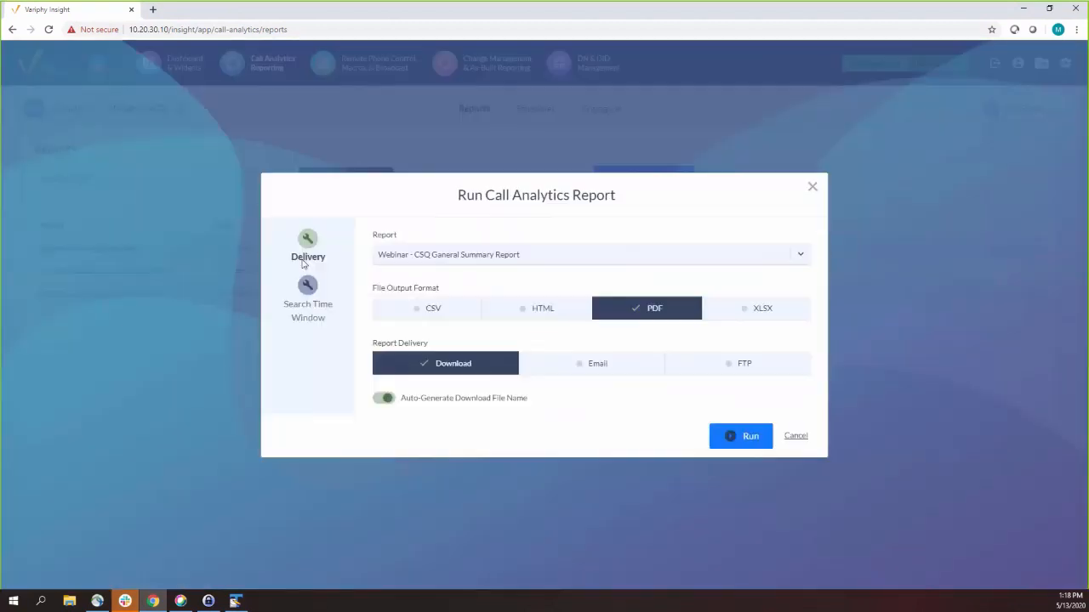
click(326, 280)
click(308, 260)
click(734, 437)
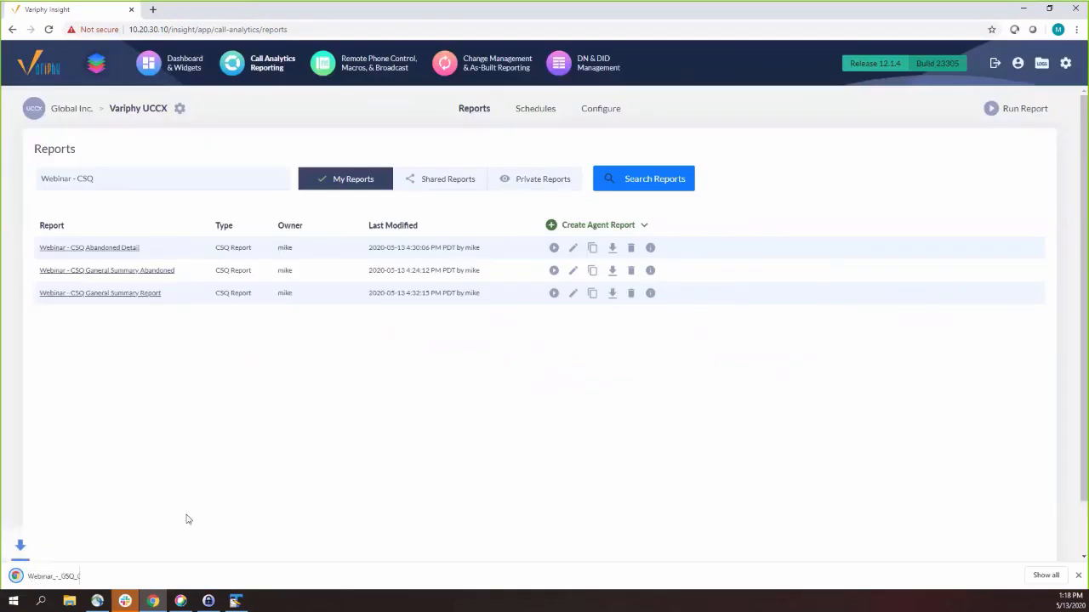
click(89, 577)
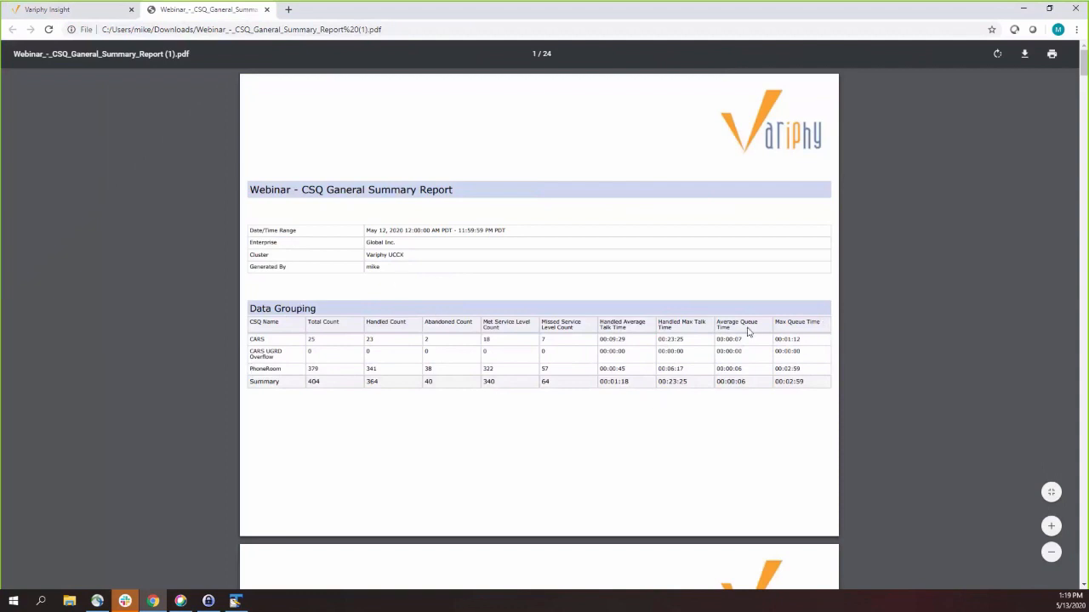
Examine the Call Details heading and its agent, queue, talk, ring and hold time columns in the PDF.
scroll(736, 342, down, 6)
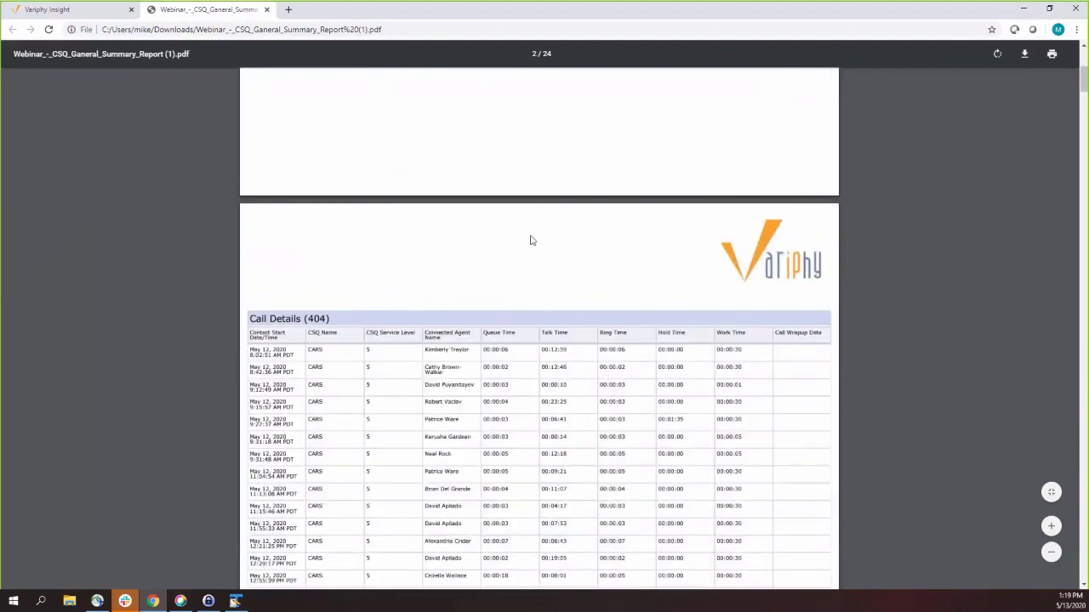
drag(251, 149, 329, 150)
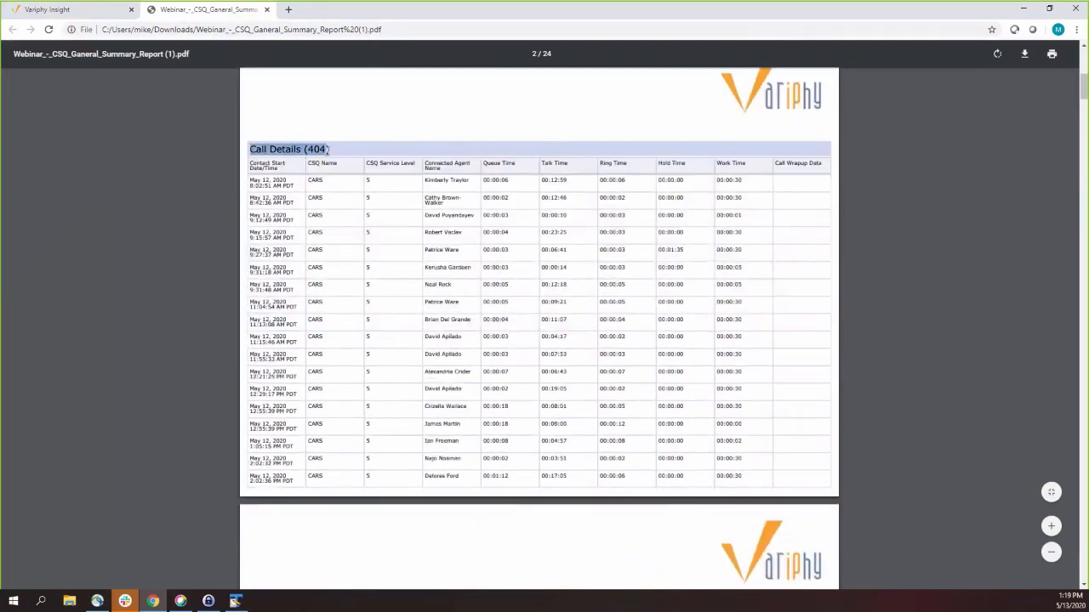
click(327, 150)
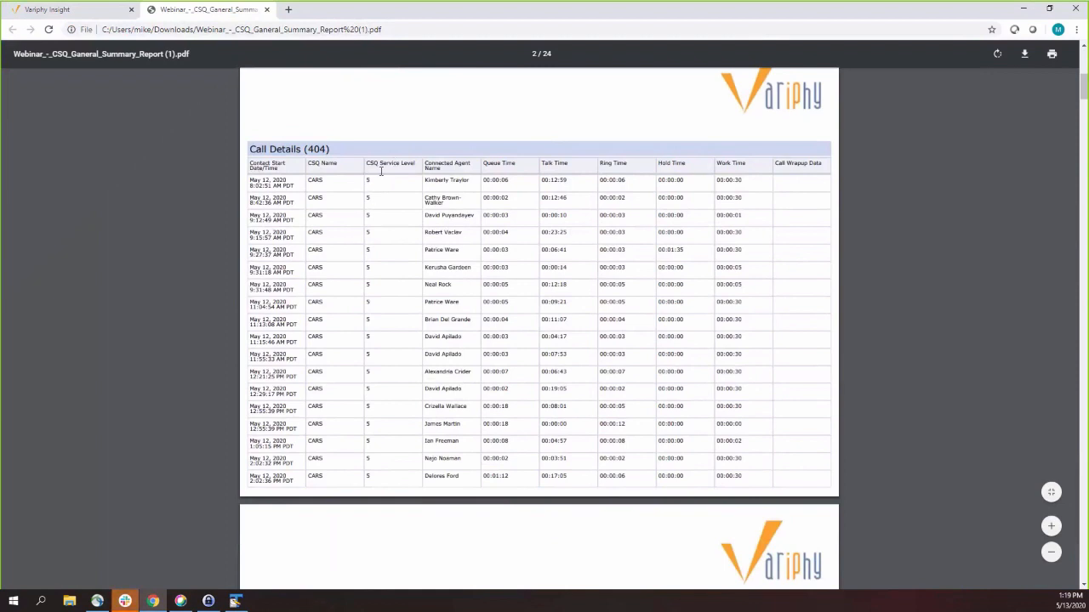
drag(433, 181, 575, 180)
click(469, 170)
drag(601, 180, 683, 180)
Look through the following pages of call records, comparing the CARS and PhoneRoom queue entries.
scroll(729, 225, down, 3)
scroll(732, 241, down, 3)
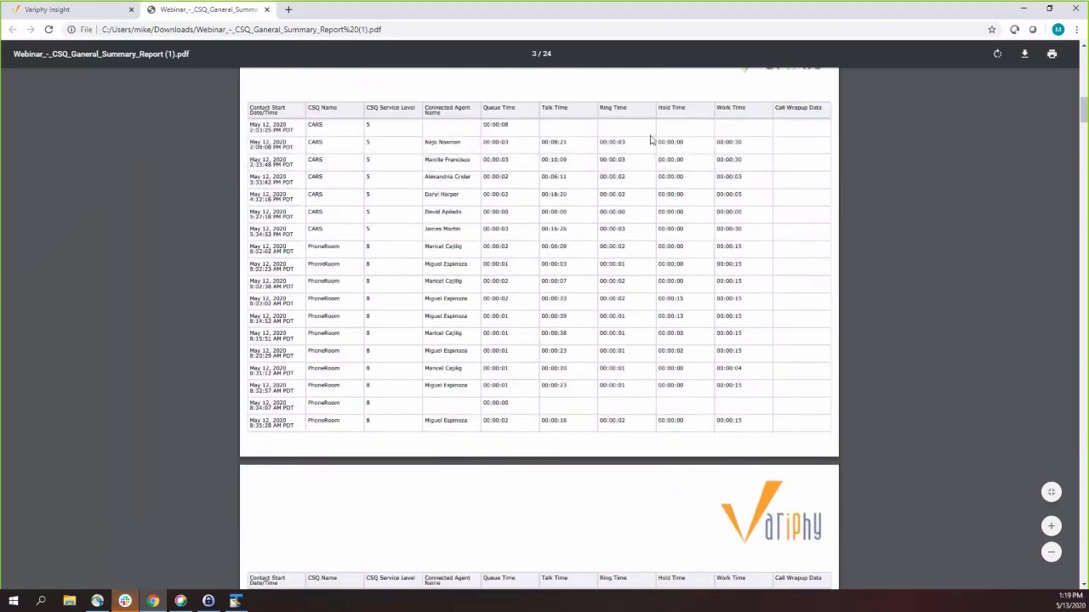
scroll(459, 134, up, 2)
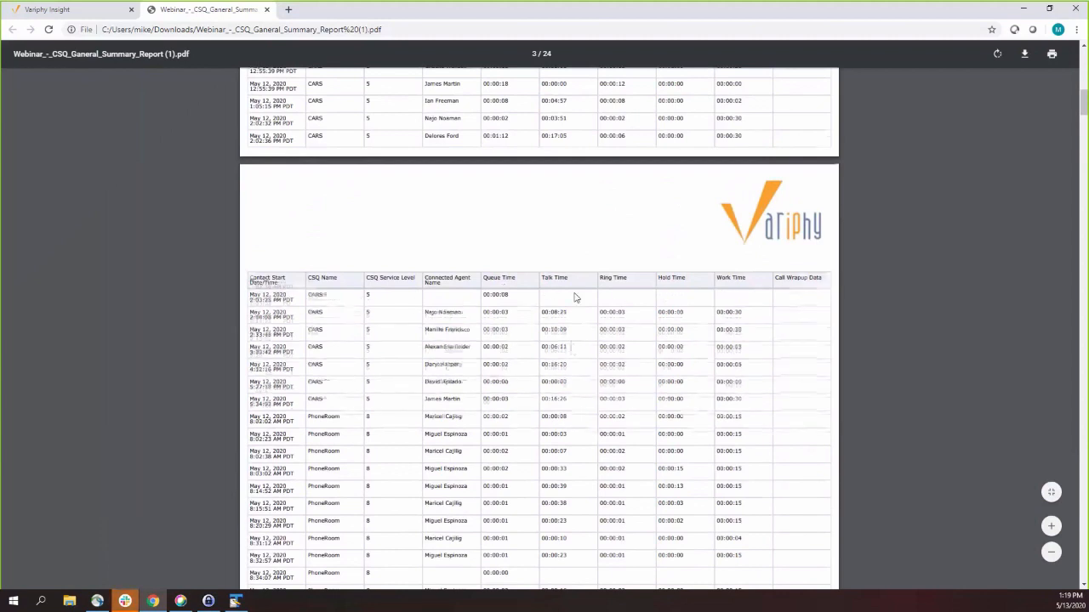
scroll(574, 351, down, 2)
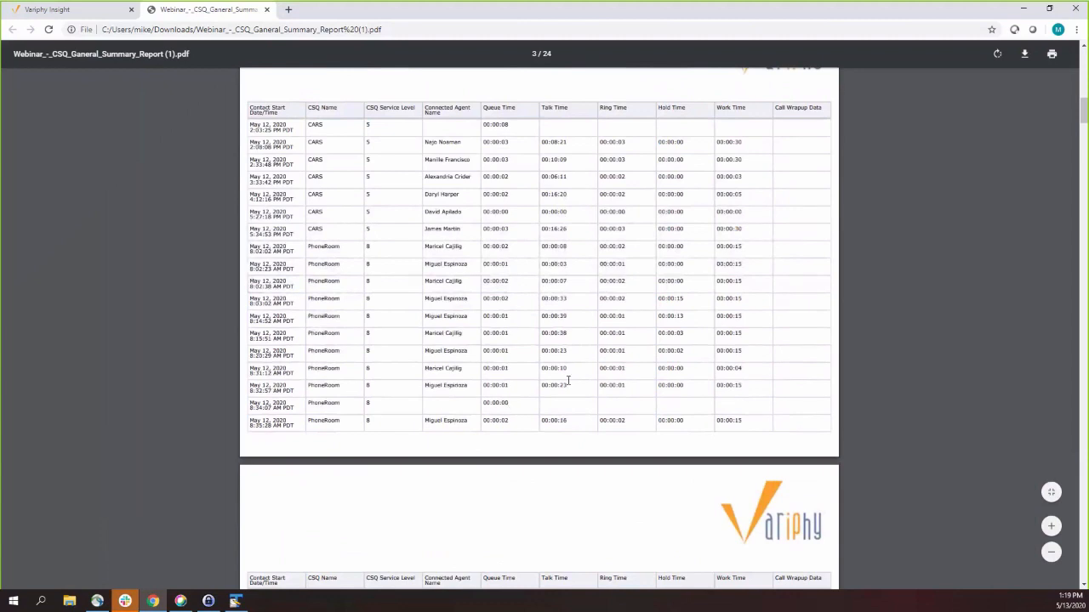
scroll(568, 381, down, 5)
scroll(600, 268, down, 4)
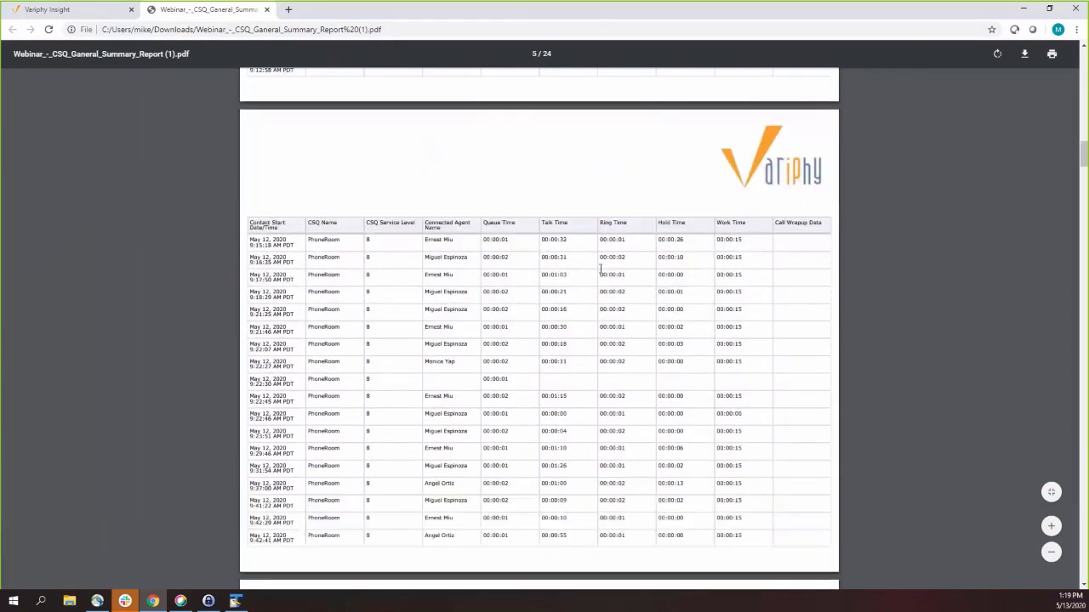
scroll(432, 246, down, 2)
scroll(471, 355, down, 4)
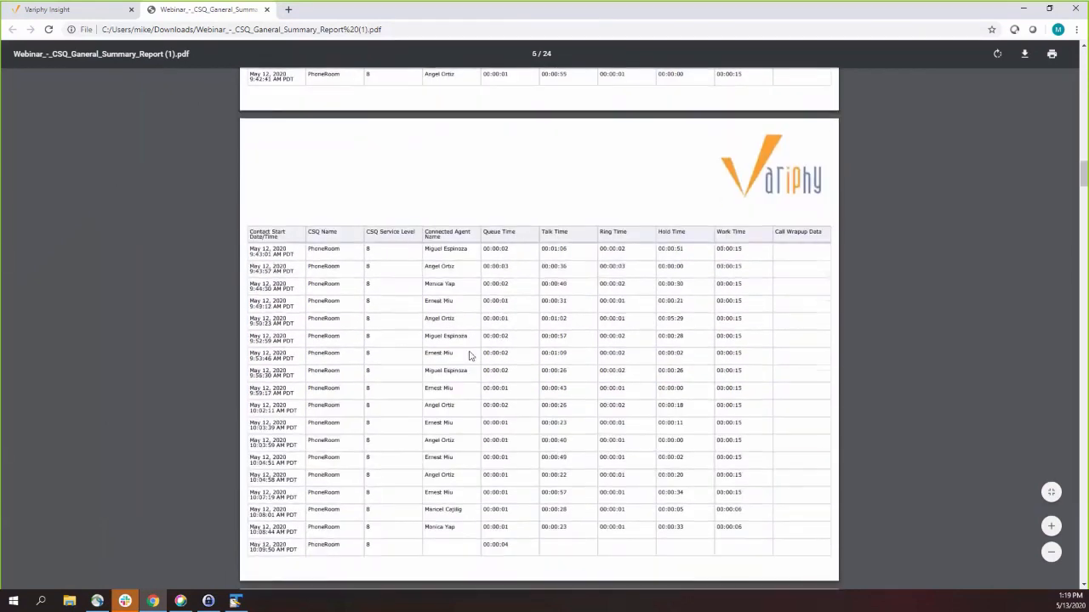
scroll(469, 356, down, 3)
scroll(482, 264, down, 4)
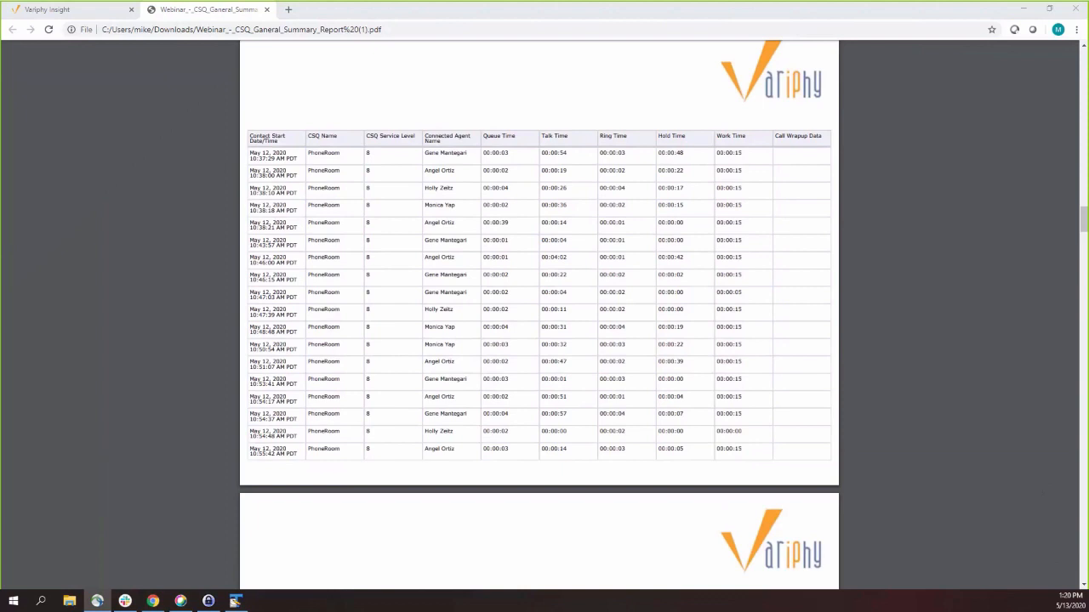
Close the report PDF and open the public search sets configuration for Variphy UCCX.
click(117, 9)
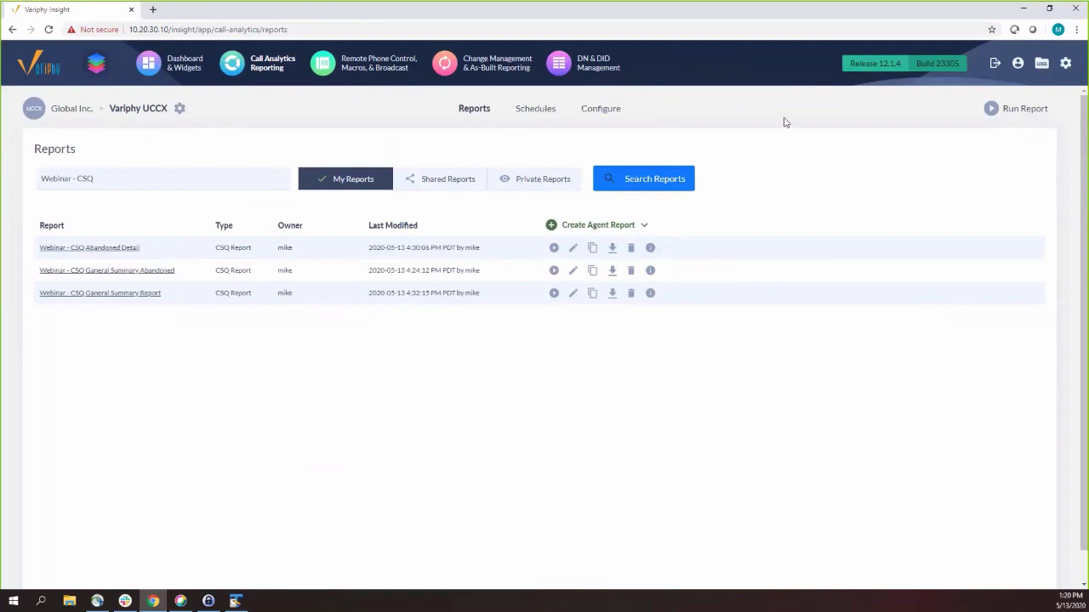
click(626, 113)
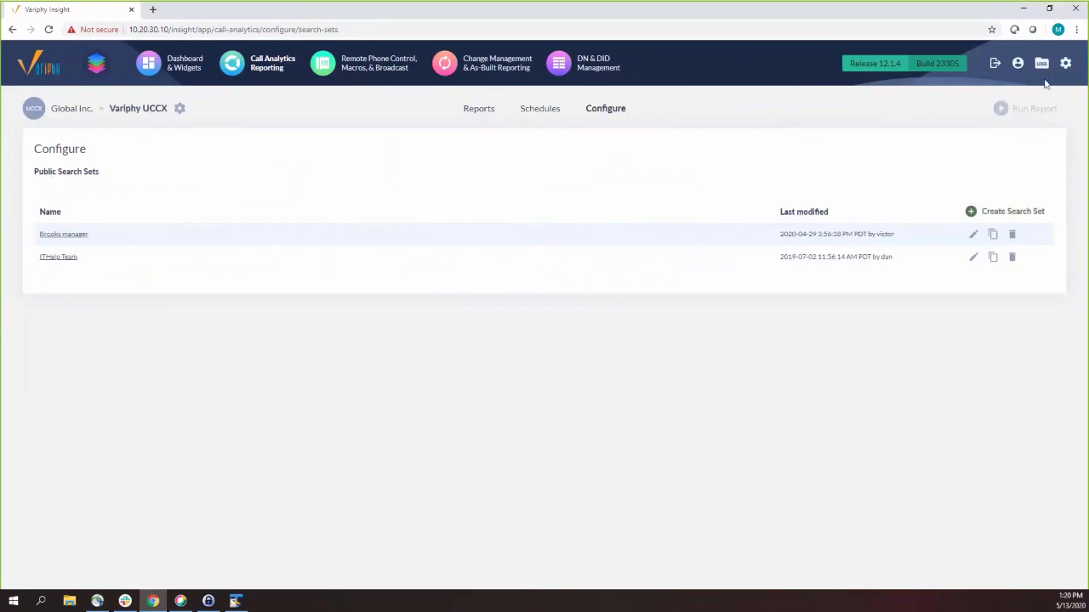
Start adding a new user in user administration and give it cluster privileges for Variphy UCCX (UCCX).
click(1065, 63)
click(904, 356)
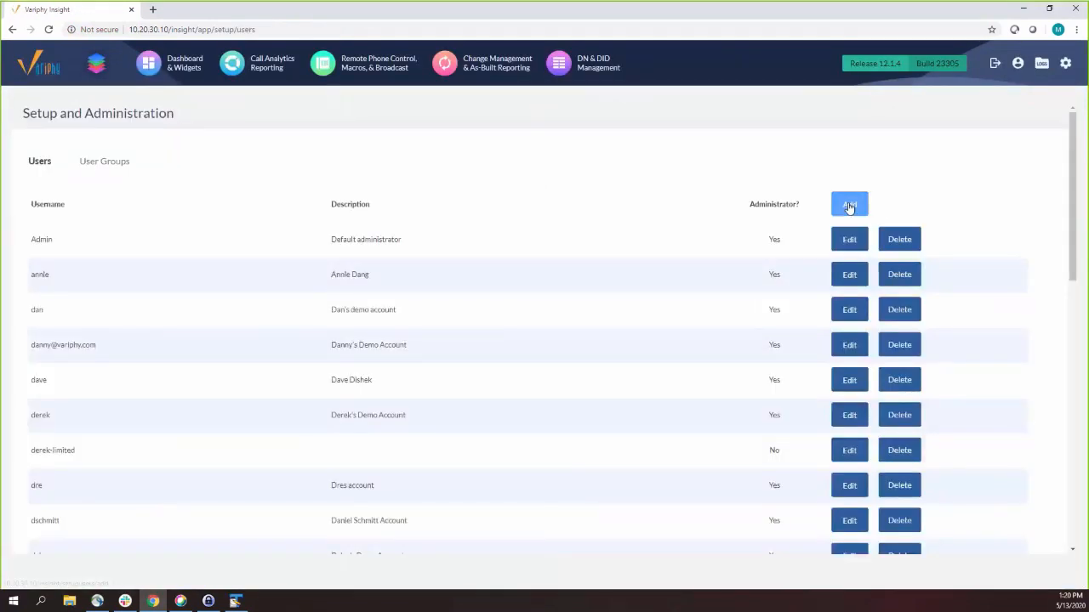
click(850, 205)
scroll(252, 236, down, 4)
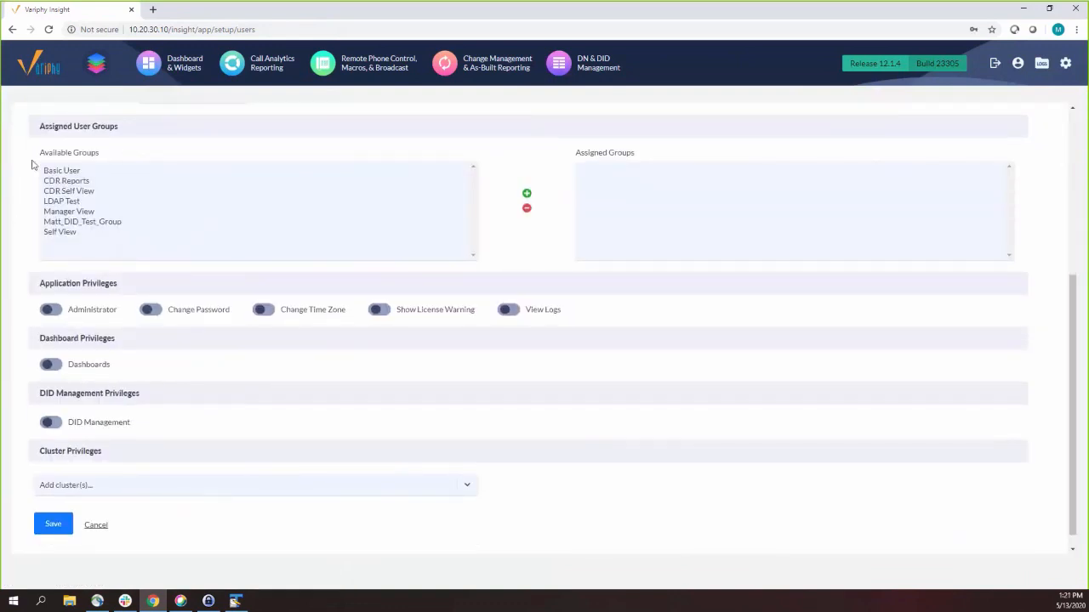
scroll(150, 338, down, 1)
click(145, 473)
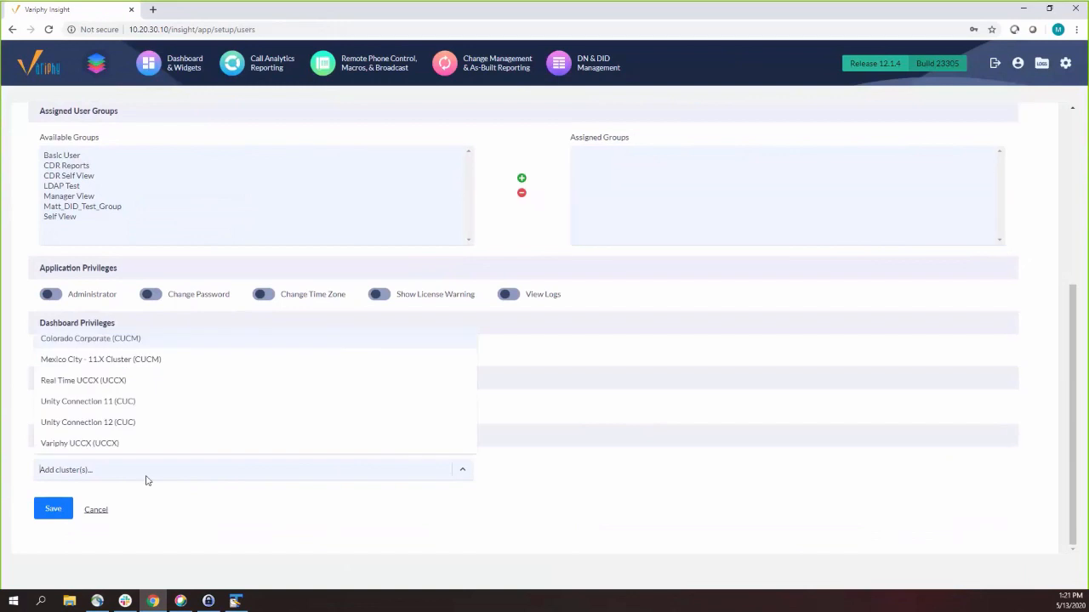
click(80, 443)
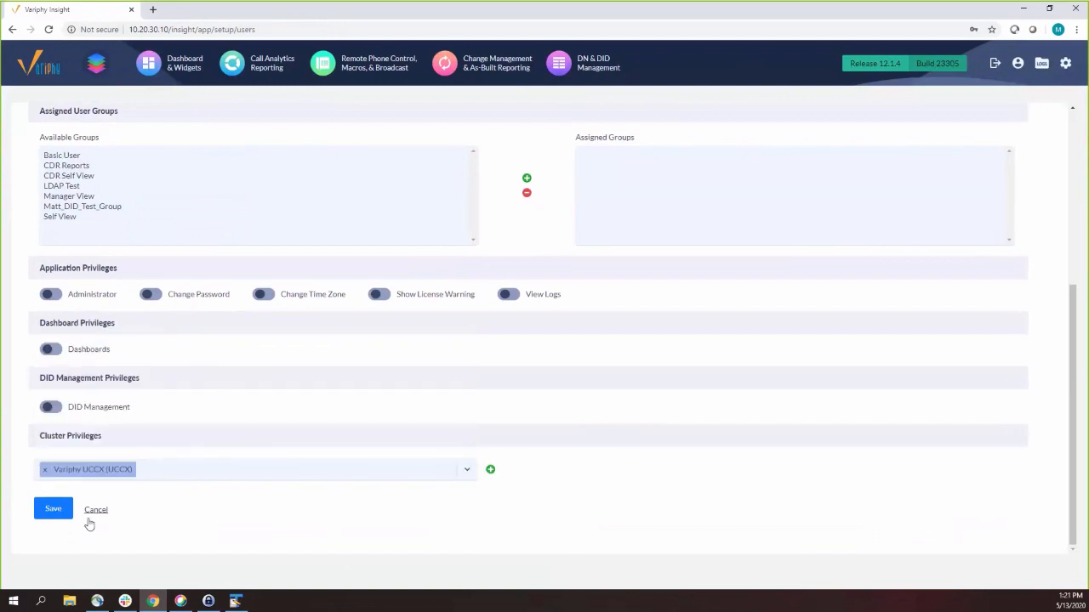
click(491, 469)
Enable Call Analytics, Restricted Data Visibility and View as Team Supervisor for the cluster, and check the available search set restrictions.
scroll(557, 390, down, 2)
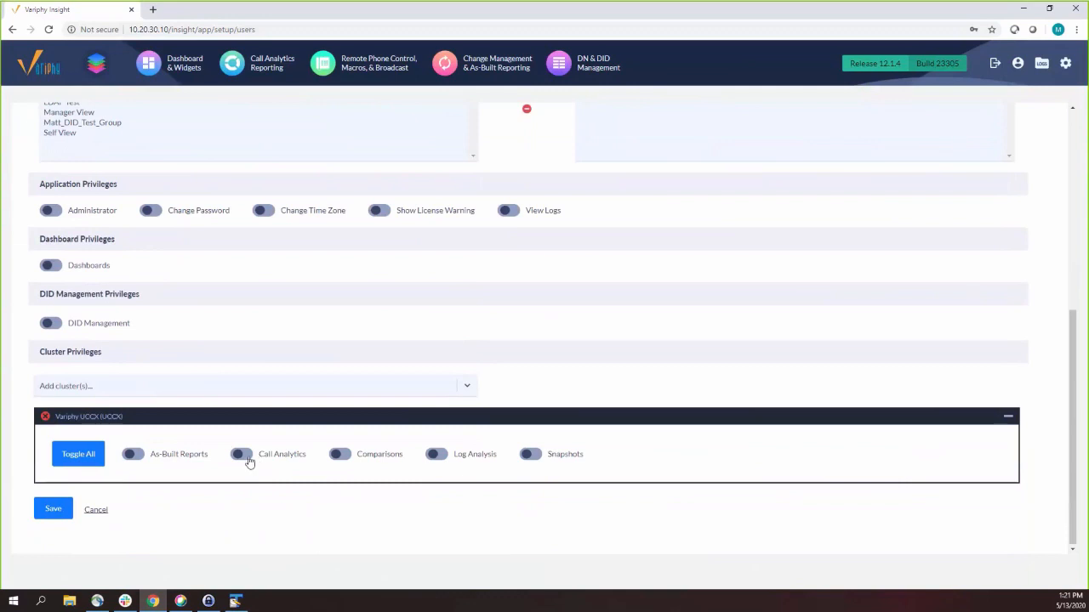
click(241, 454)
scroll(268, 386, down, 2)
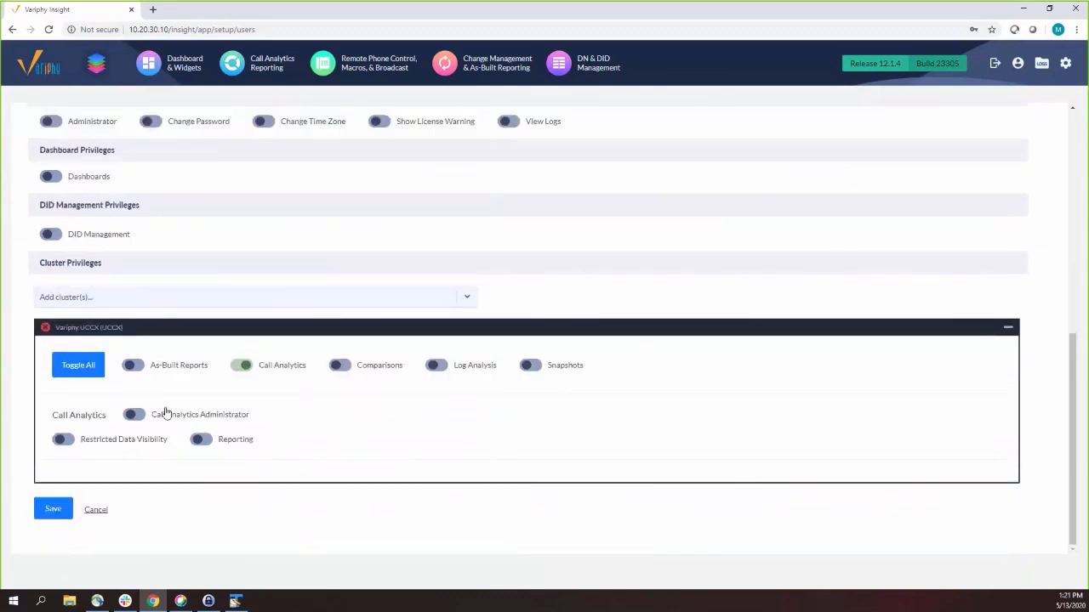
click(61, 440)
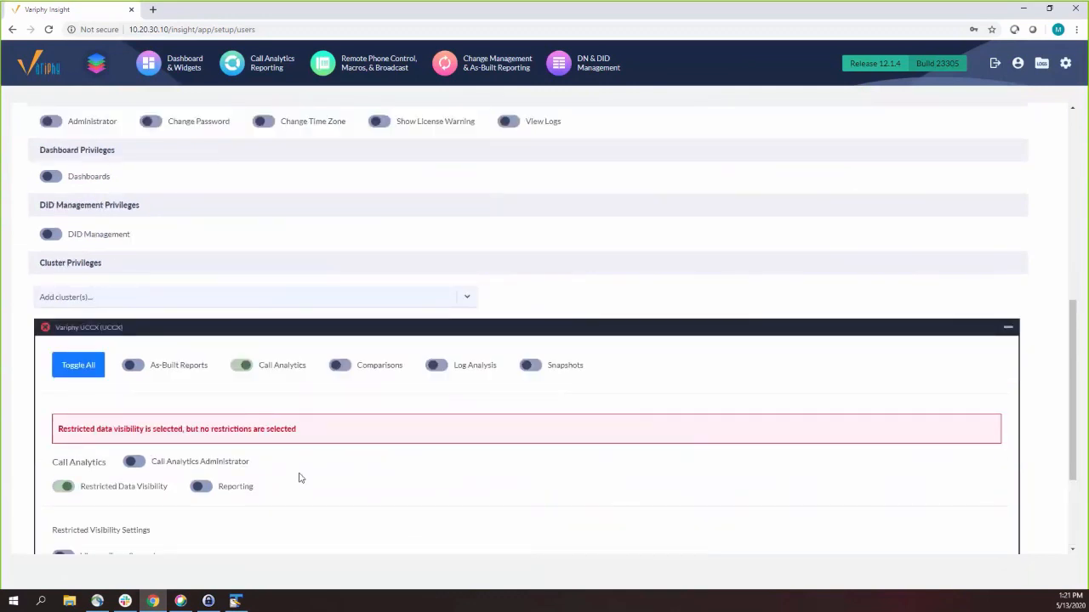
scroll(144, 401, down, 4)
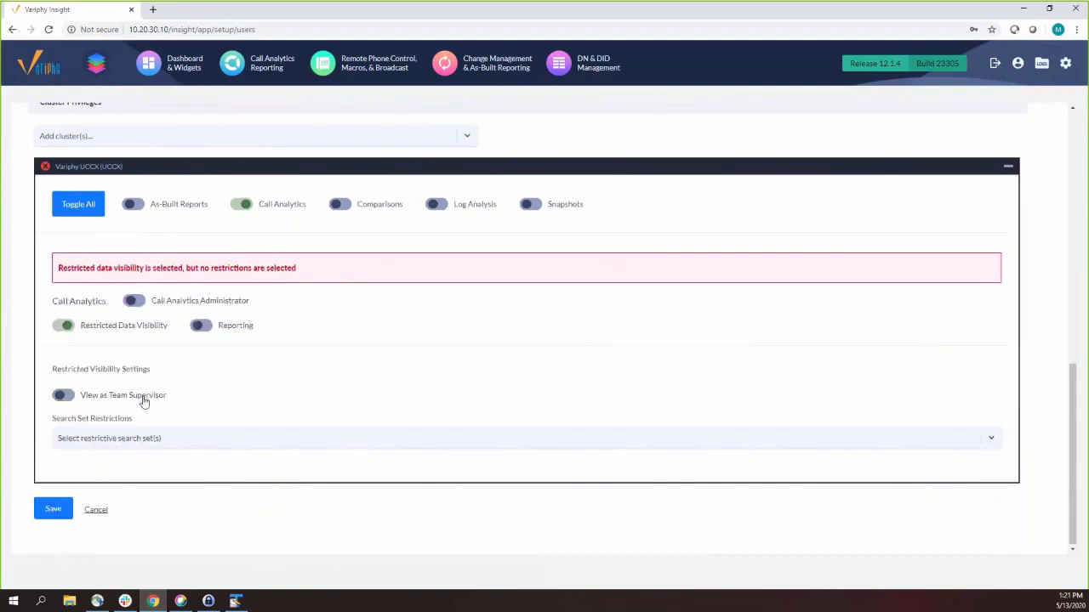
click(57, 396)
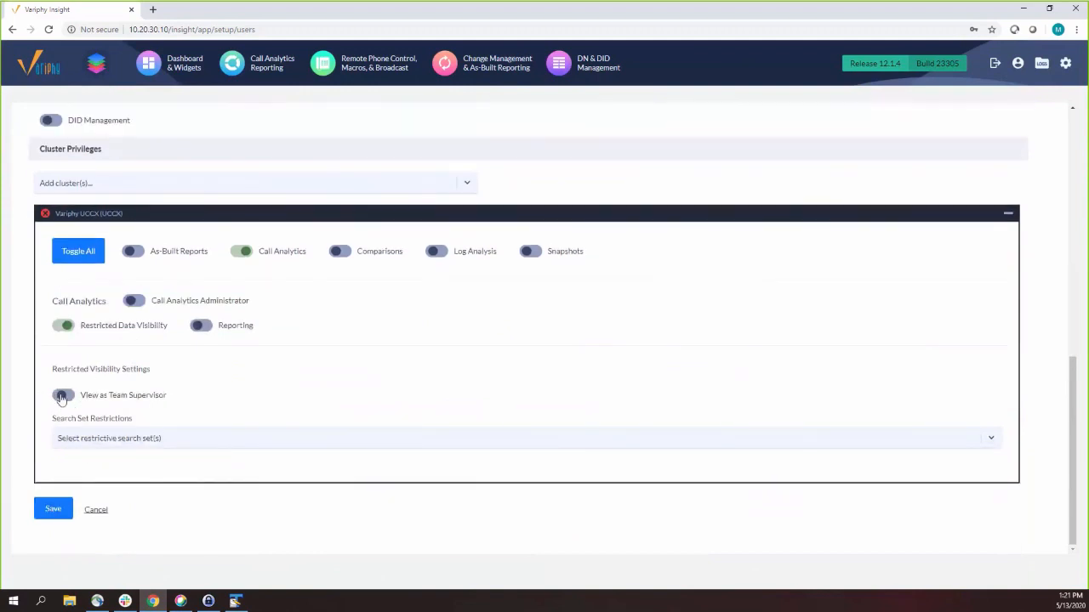
click(98, 441)
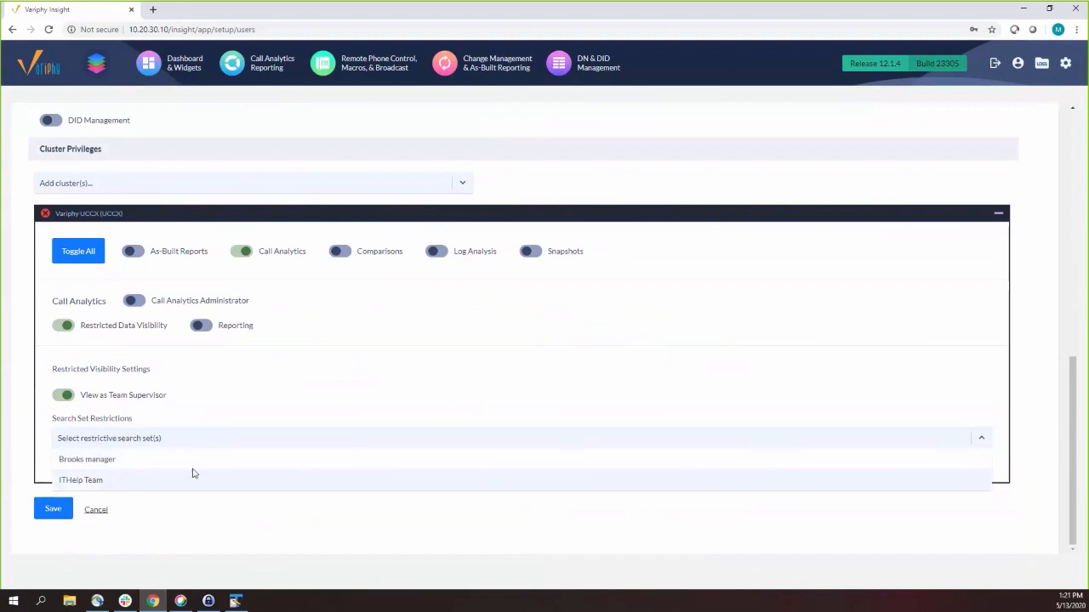
click(226, 369)
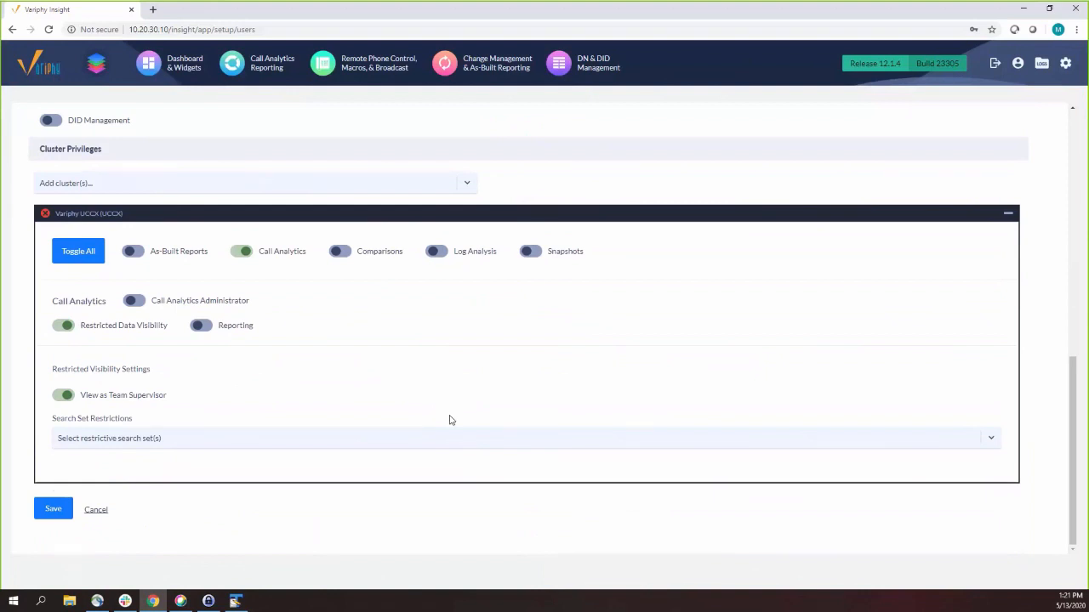
Leave the new user form and open the call analytics reports of the Variphy UCCX (UCCX) cluster.
scroll(469, 432, up, 10)
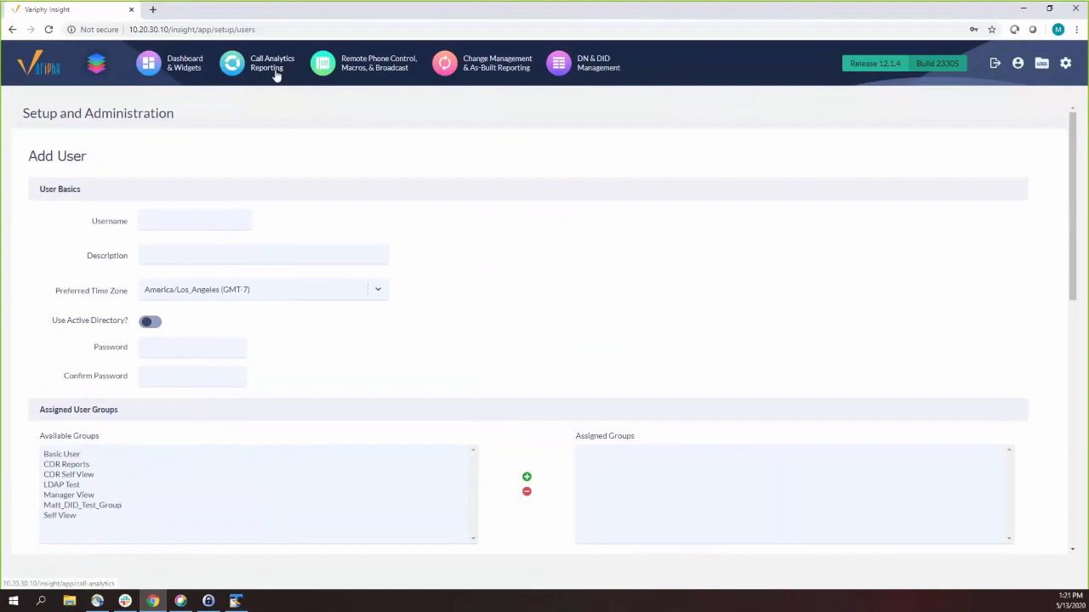
click(275, 76)
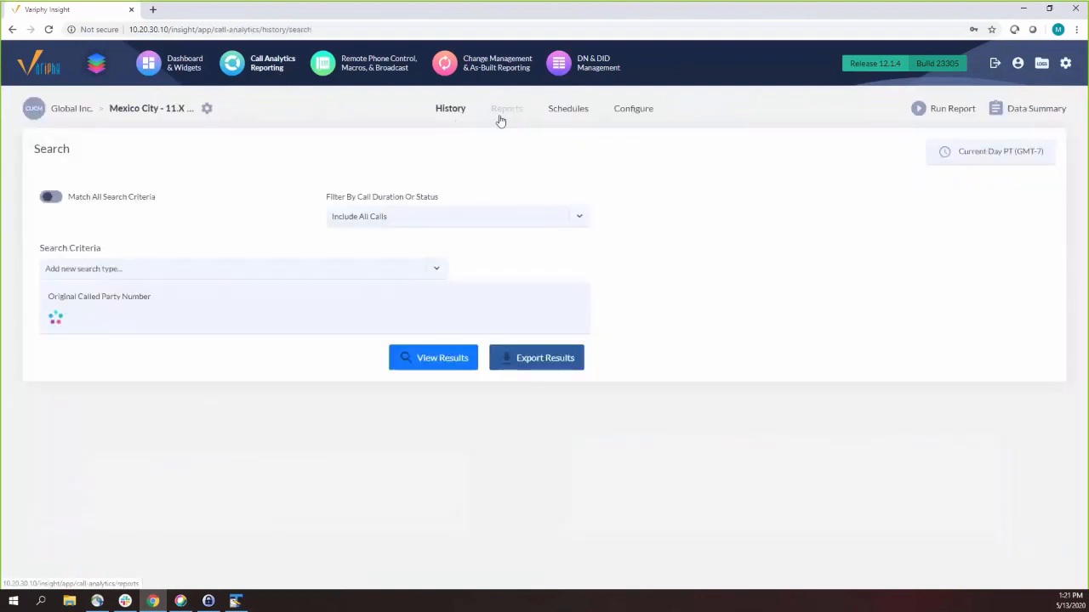
click(95, 66)
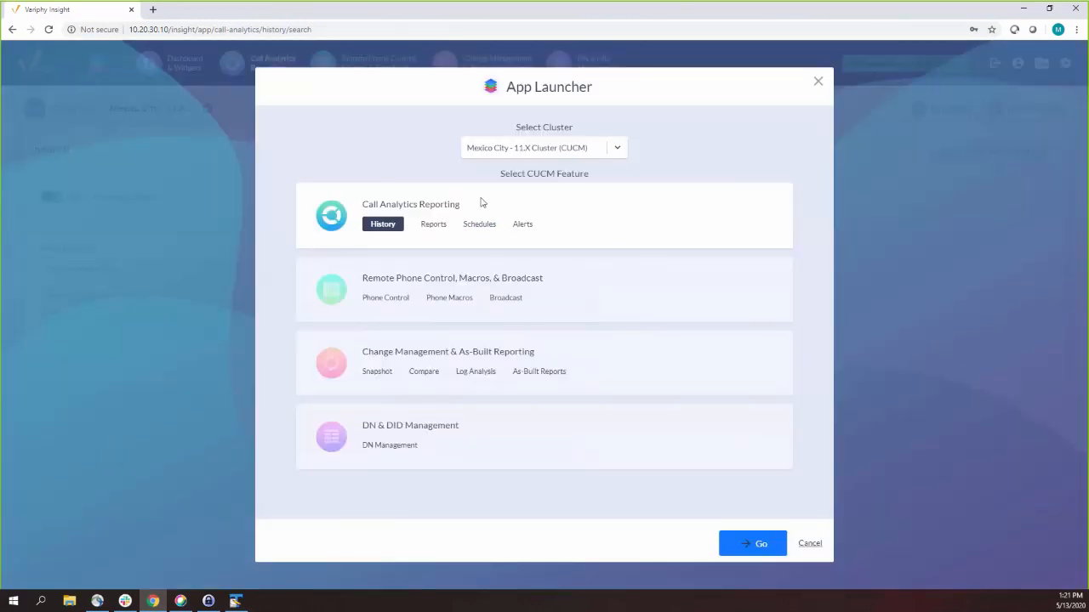
click(493, 148)
click(511, 297)
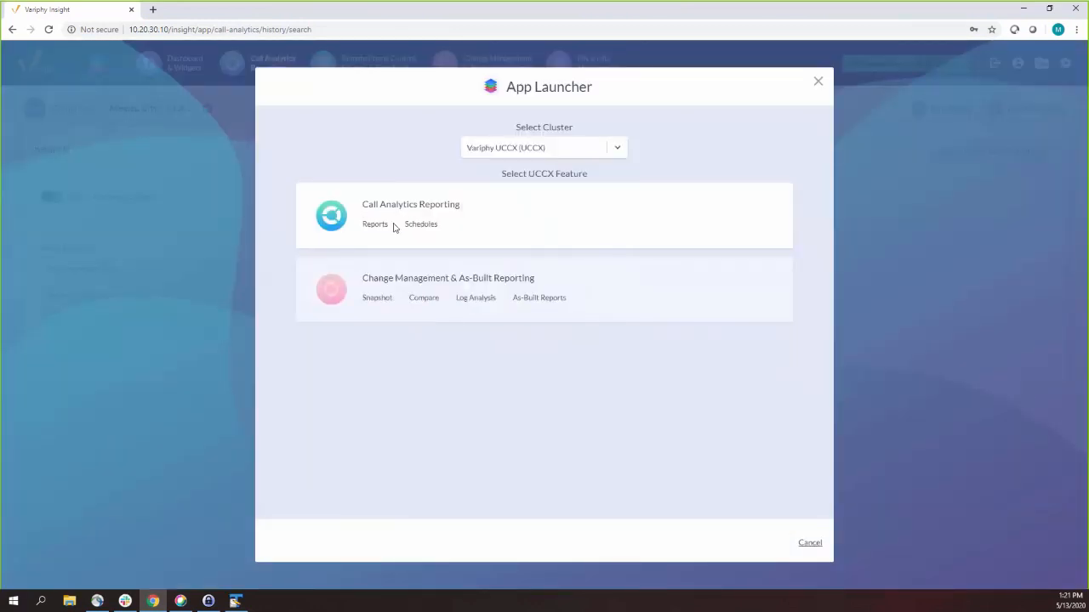
click(380, 224)
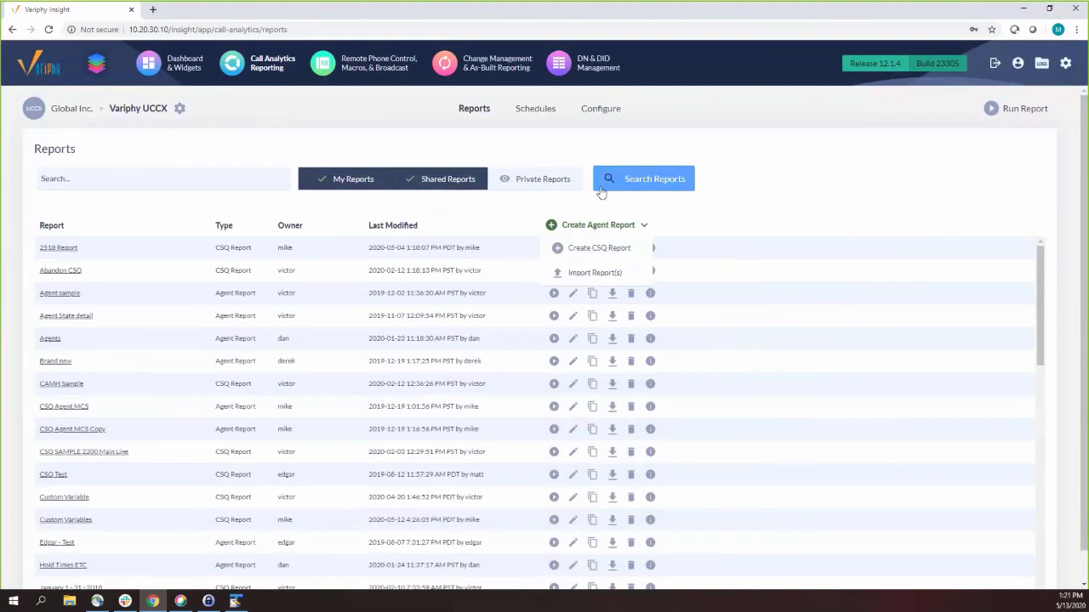
Exclude shared reports from the report list and look through the remaining own reports.
click(435, 183)
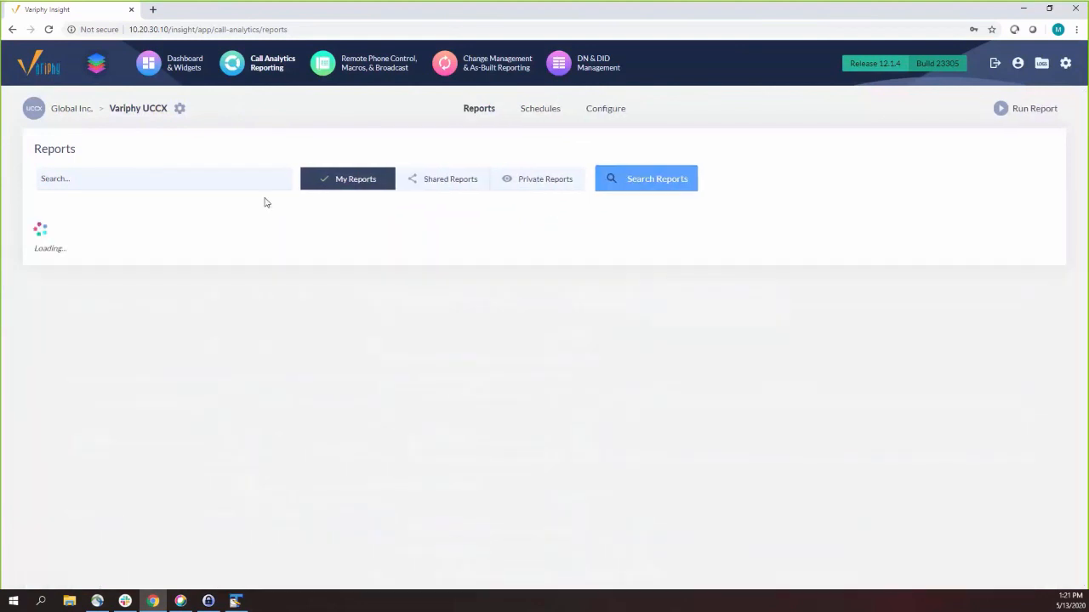
scroll(162, 332, down, 3)
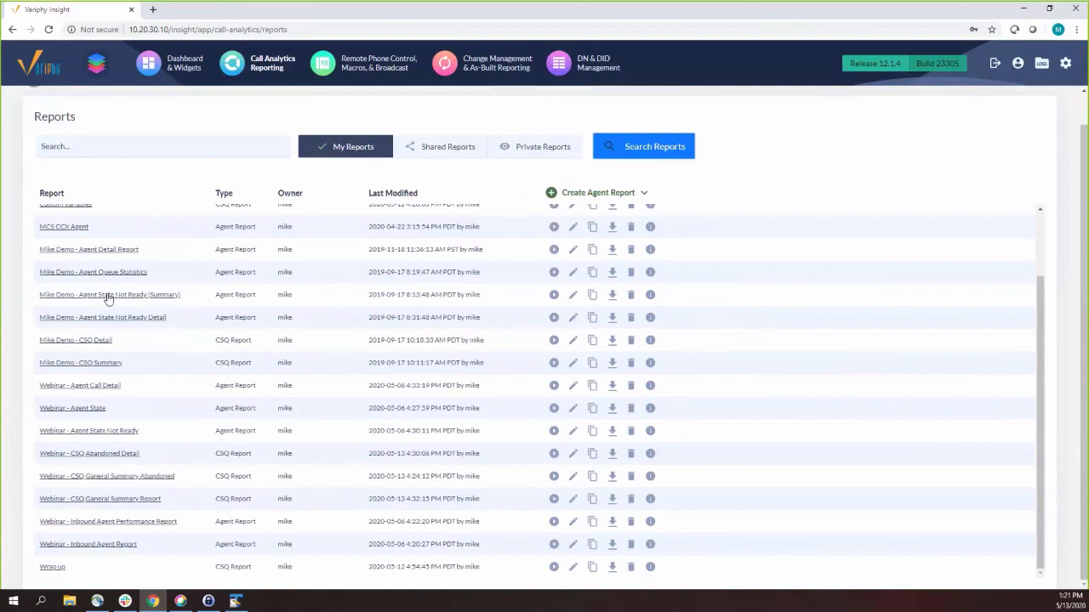
scroll(107, 299, up, 10)
Start creating a new CSQ report and turn on Include Call Details for it.
mouse_move(582, 224)
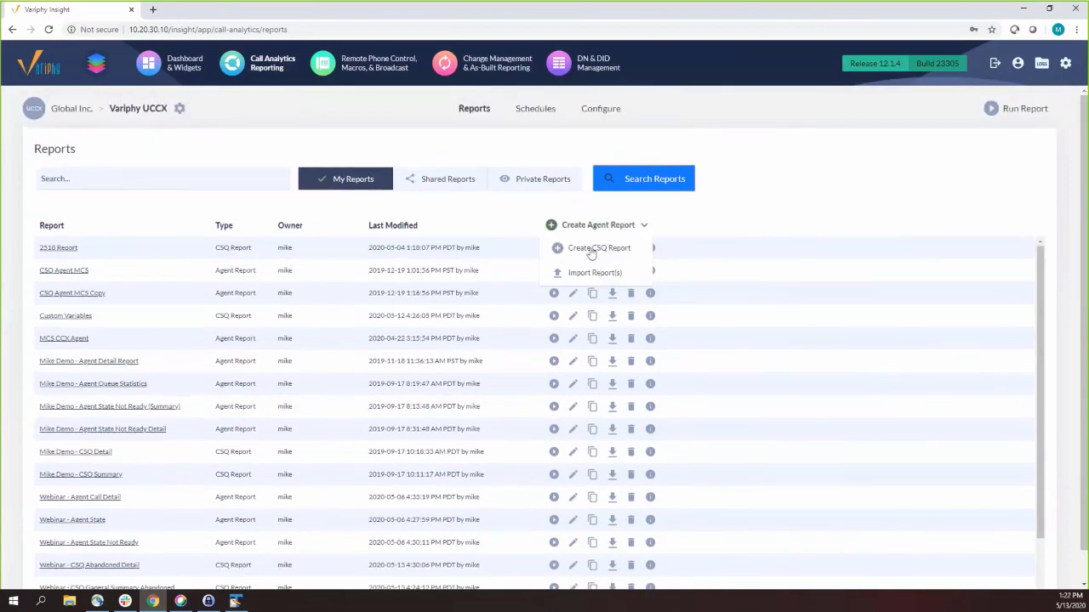
click(593, 248)
click(272, 238)
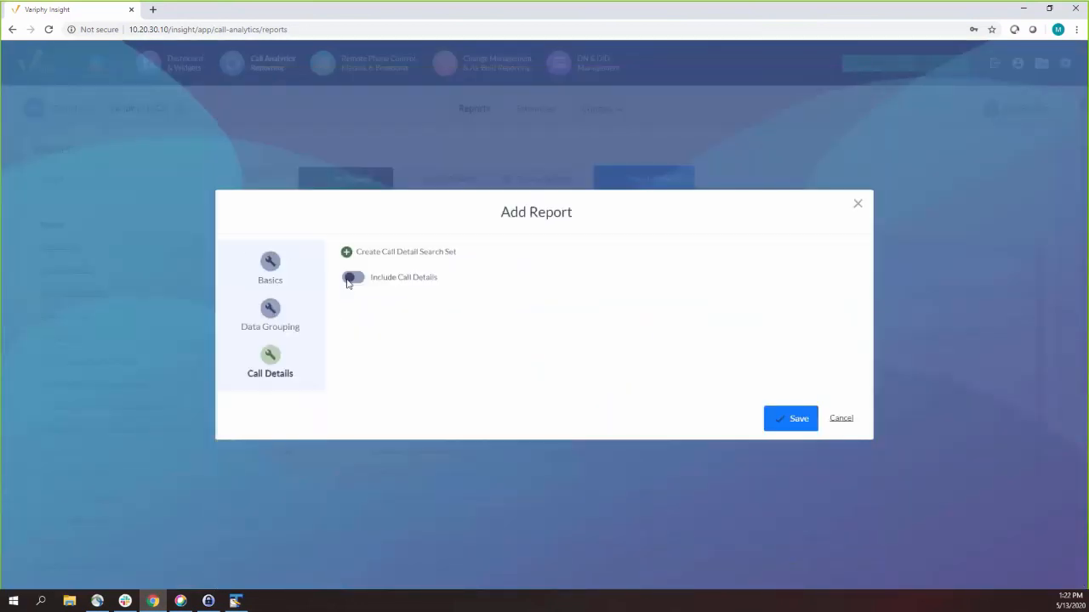
click(348, 280)
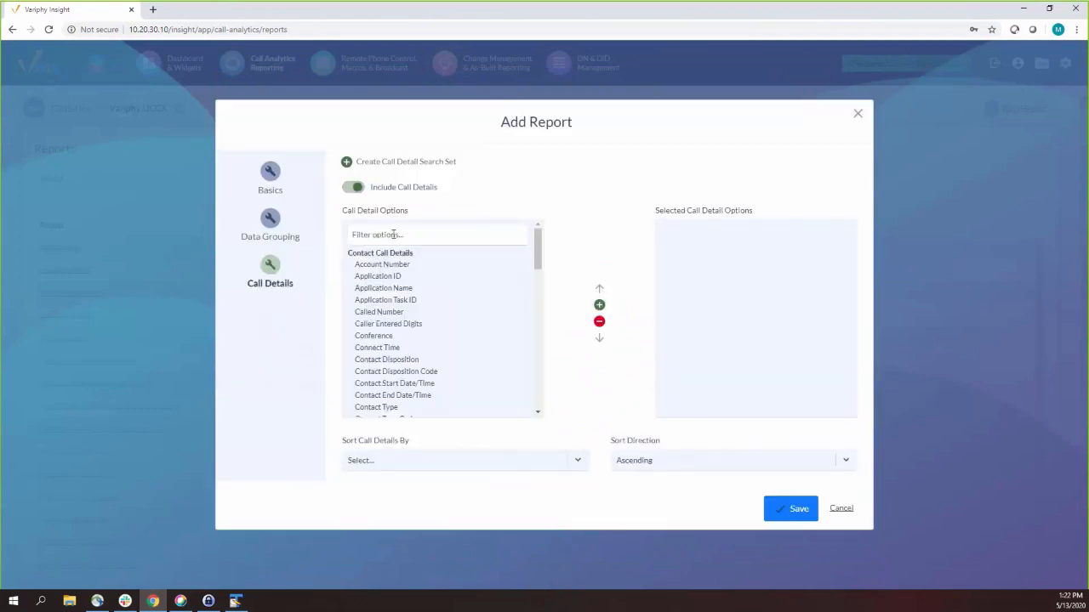
Filter the call detail options by "variabl" and select Custom Variable 1.
click(393, 235)
text(variables)
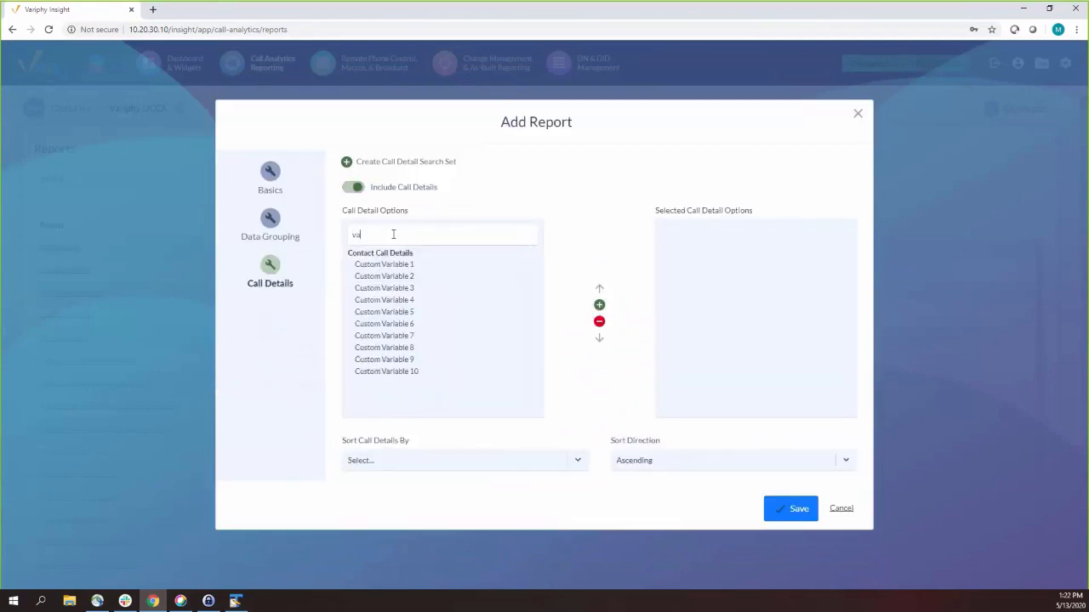
key(BackSpace)
key(BackSpace)
click(397, 266)
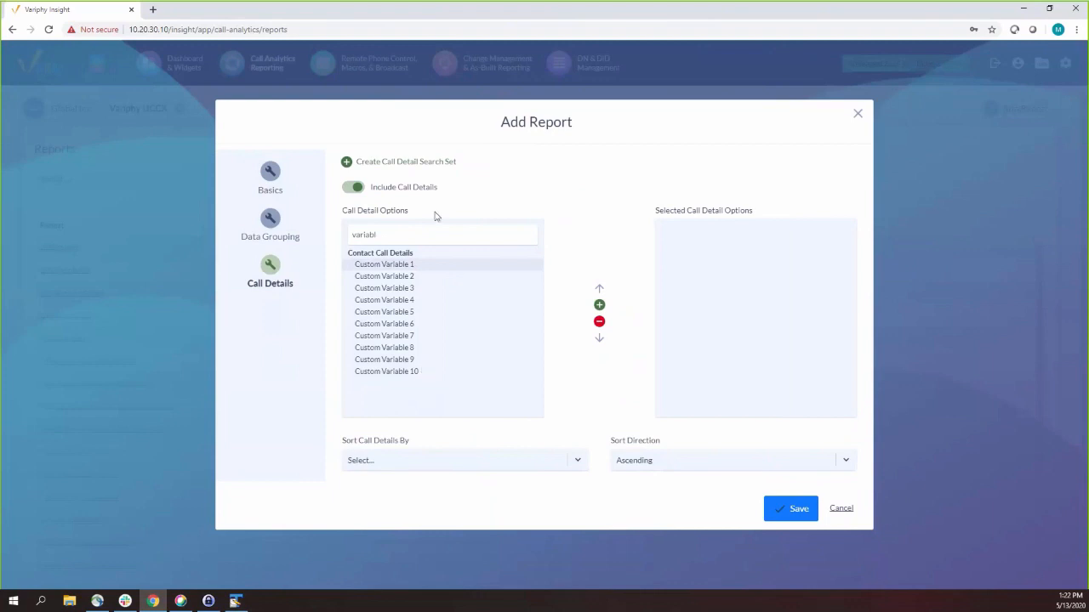
Create a call detail search set and add Custom Variable 4 as its search criterion.
click(421, 164)
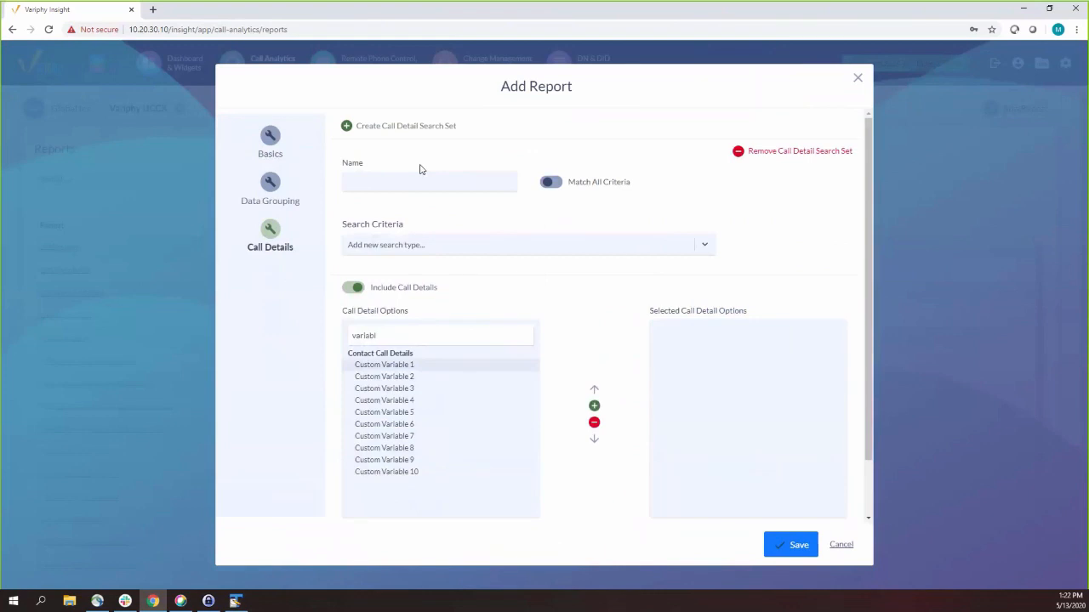
click(410, 182)
click(428, 249)
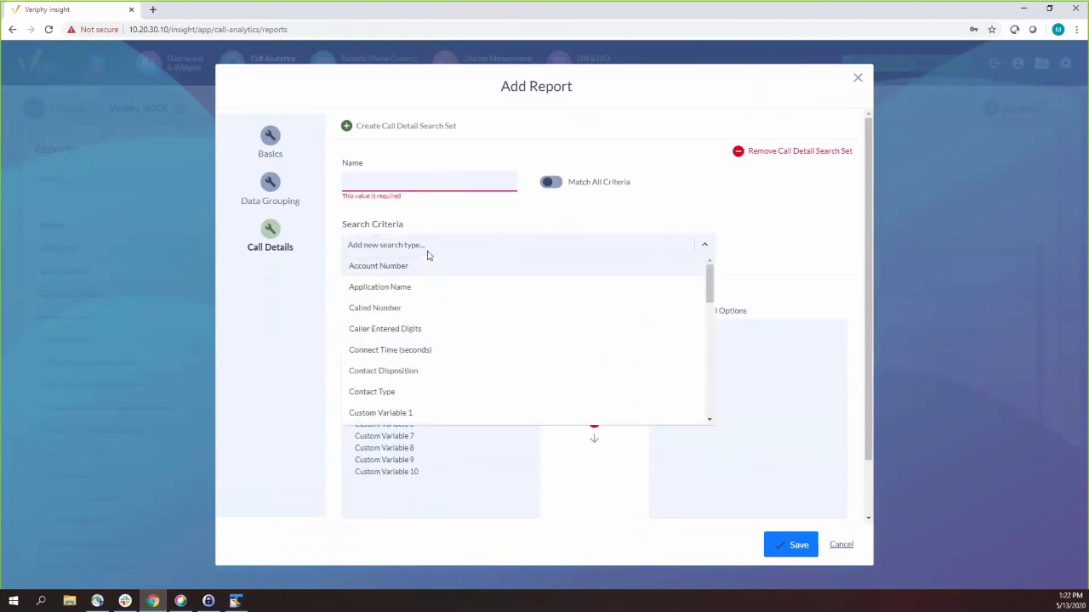
text(varia)
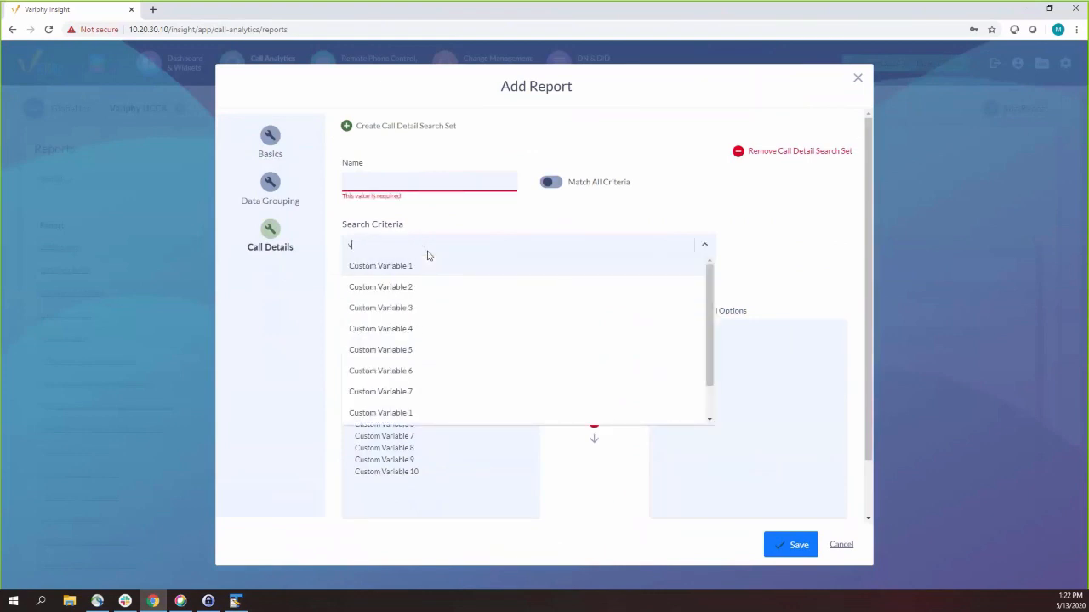
click(411, 331)
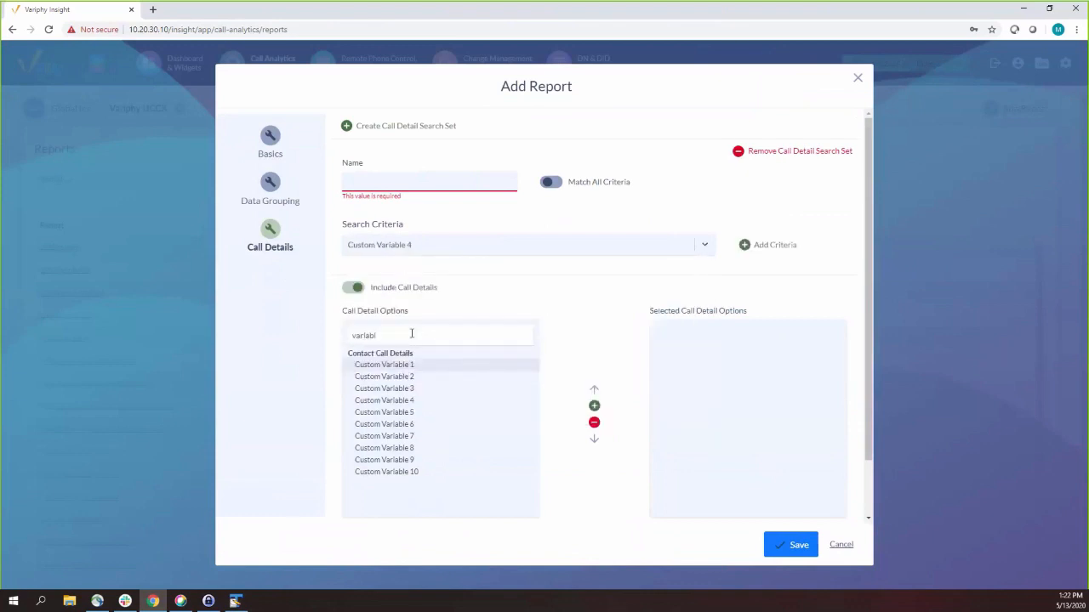
click(747, 245)
Set the Custom Variable 4 criterion's operator to "starts with" and make its value ready for entry.
click(406, 316)
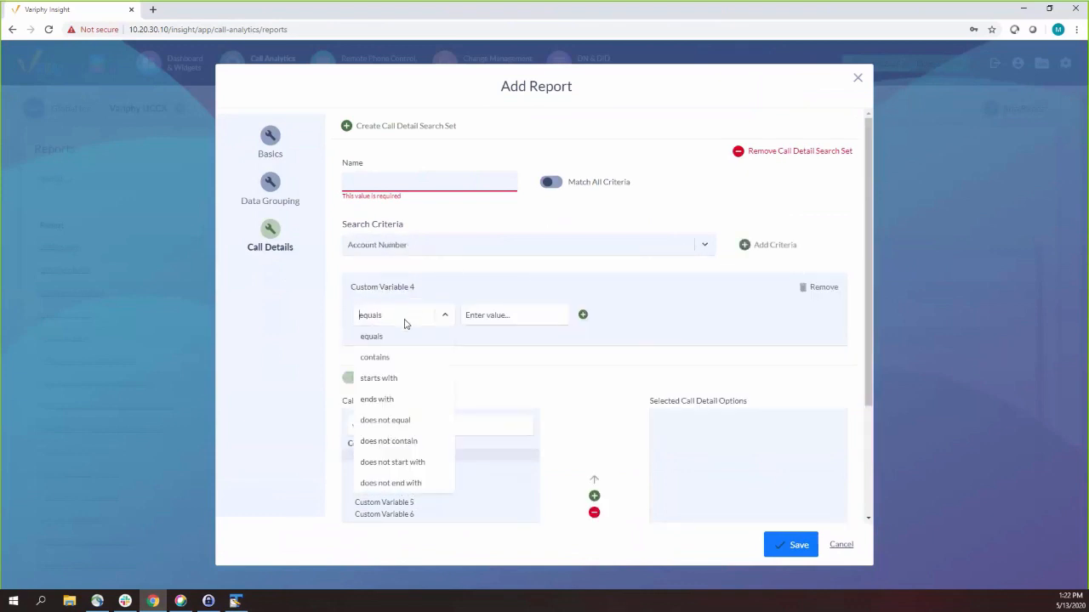
click(399, 379)
click(500, 322)
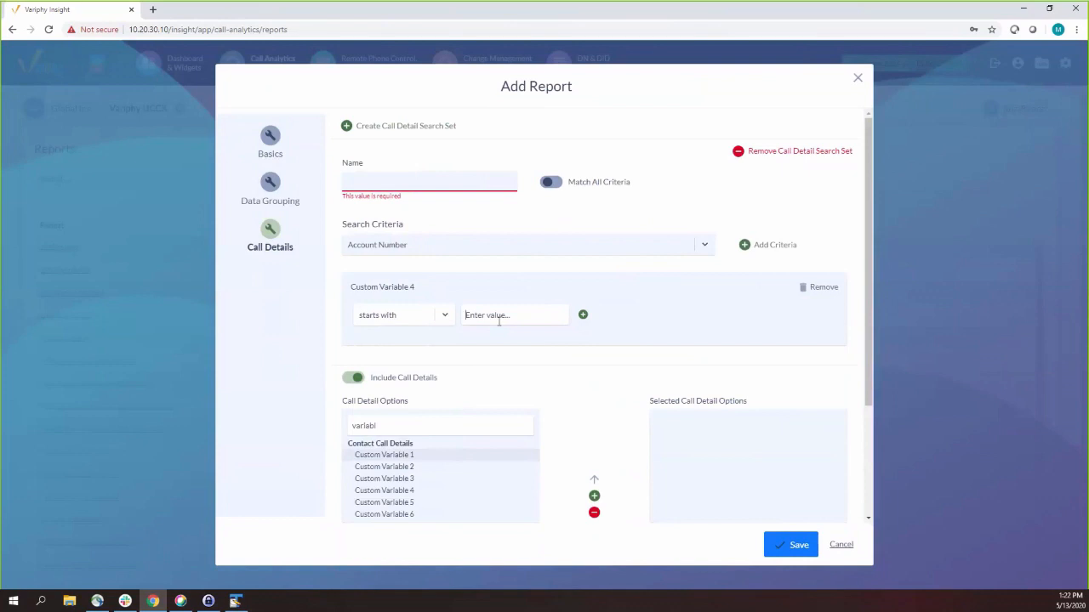
click(499, 317)
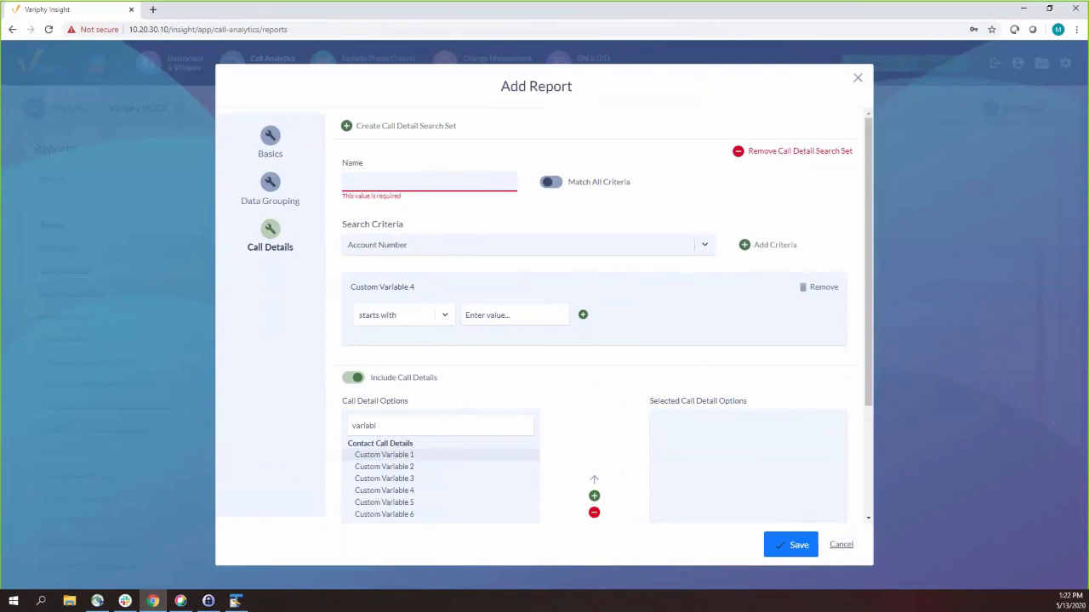